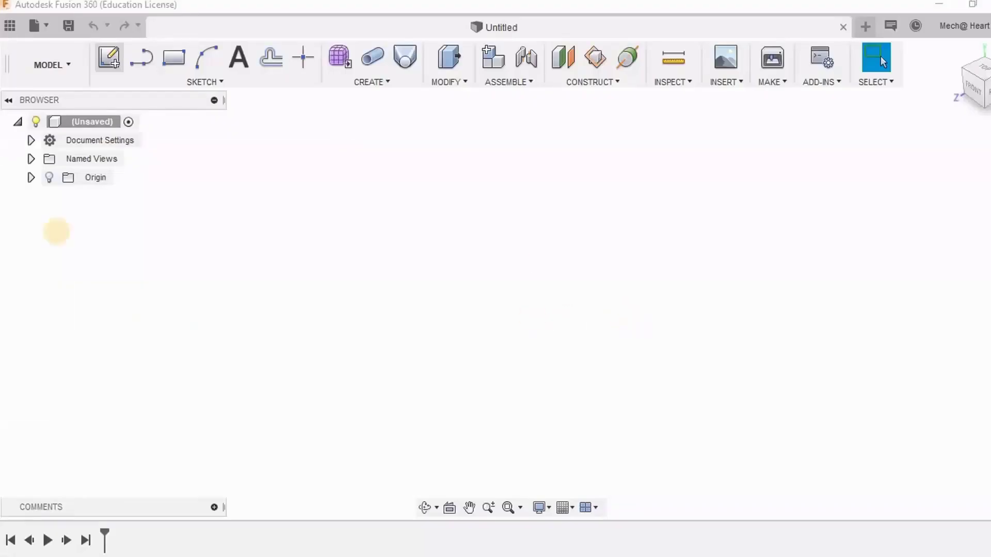
Step: Sketch on an origin plane and add a dashed construction circle, about 105 mm across, centred on the origin
left_click(540, 261)
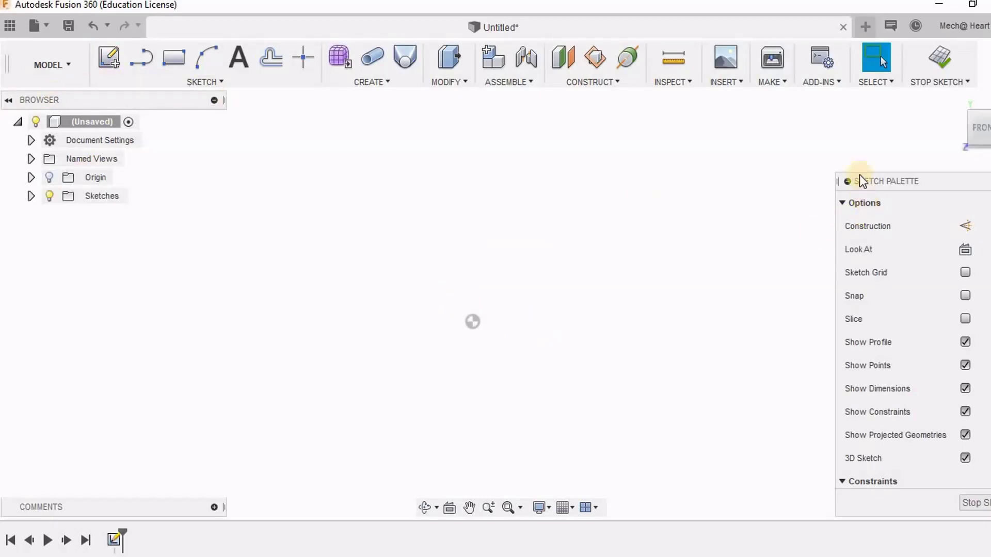
mouse_move(859, 174)
left_mouse_down()
mouse_move(800, 148)
mouse_move(735, 96)
left_mouse_up()
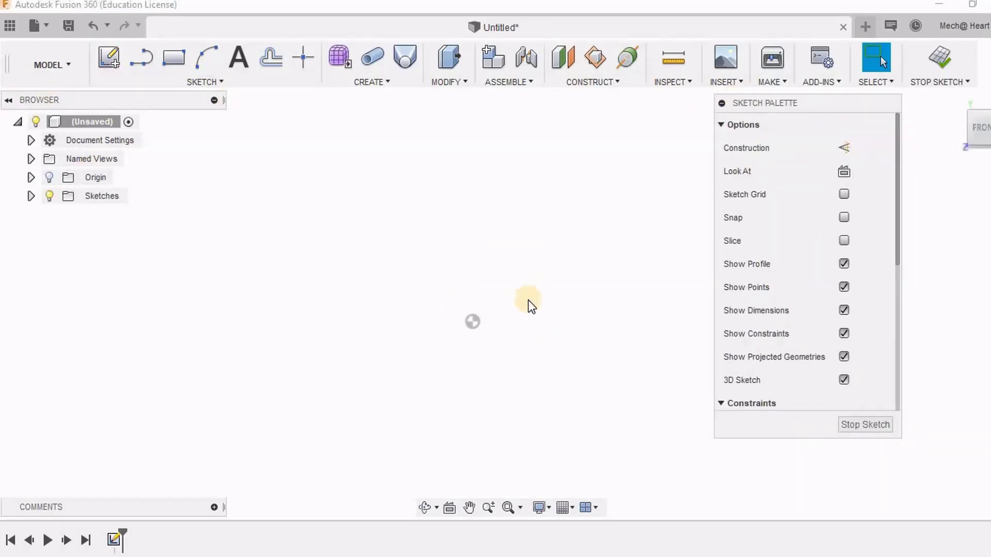
key("c")
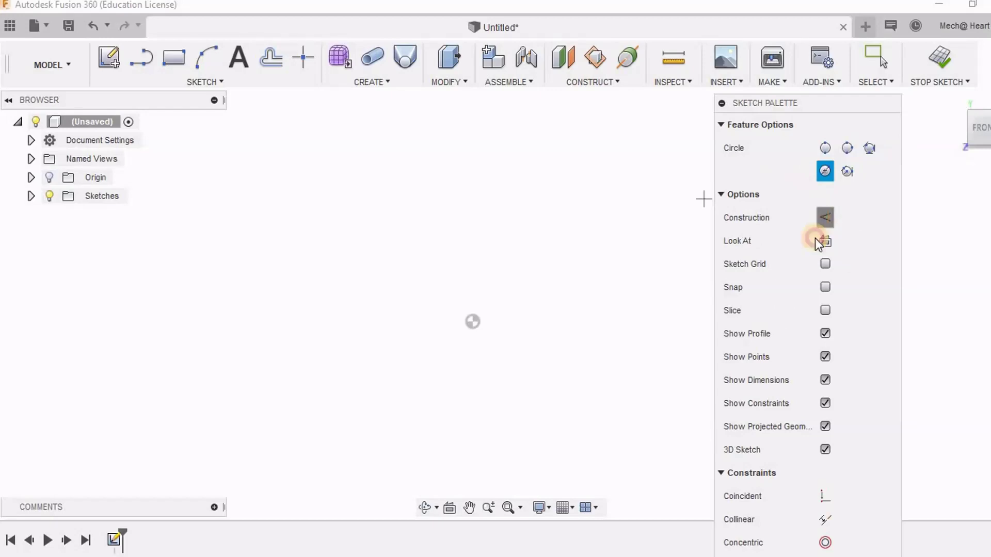
left_click(822, 222)
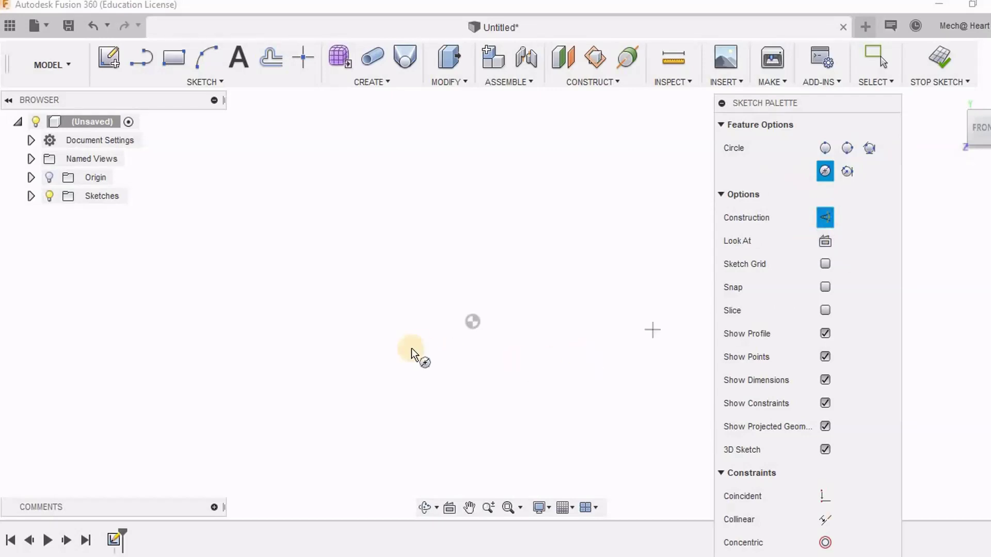
left_click(472, 321)
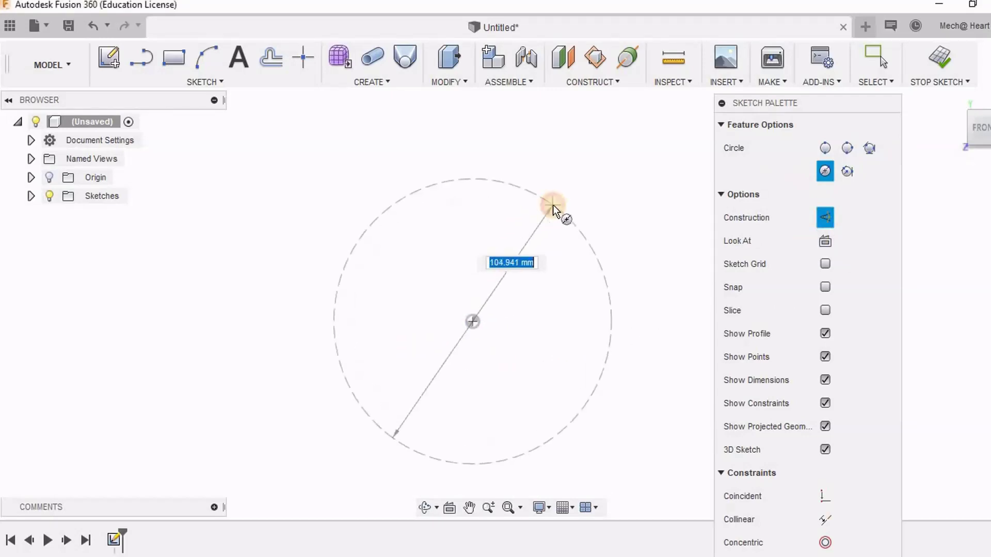
left_click(553, 209)
right_click_drag(553, 257, 617, 251)
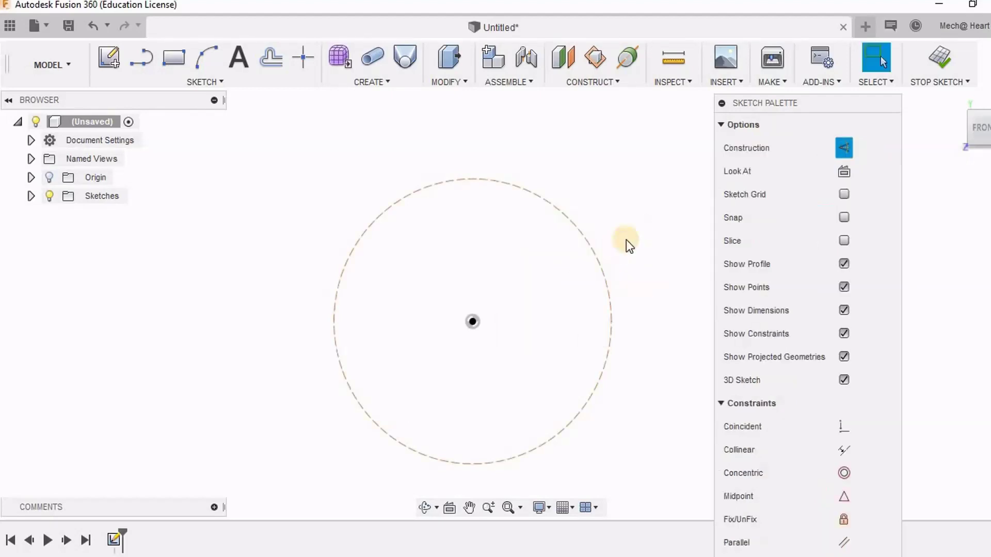
Step: Draw the first two normal star lines, from the lower-left and lower-right points up to the top point
left_click(141, 56)
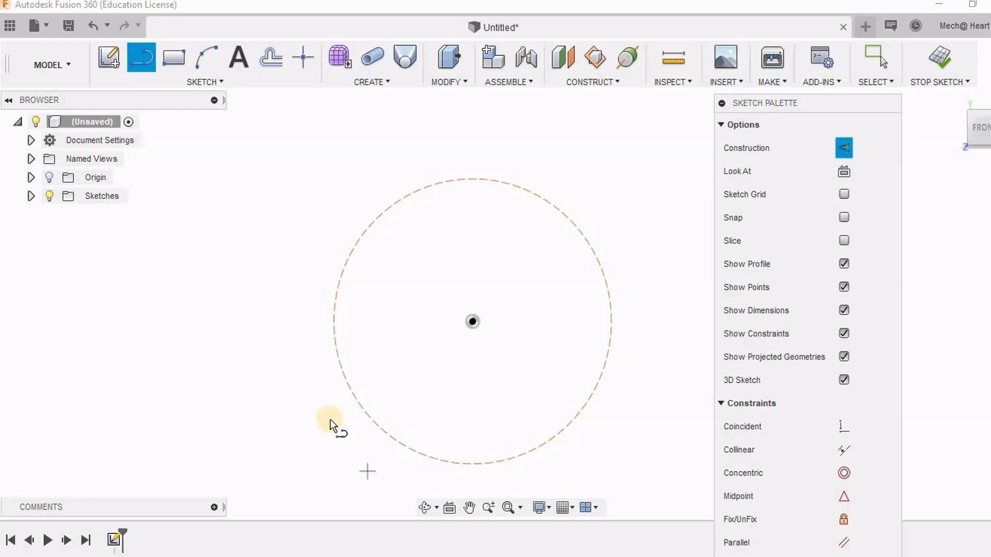
left_click(352, 401)
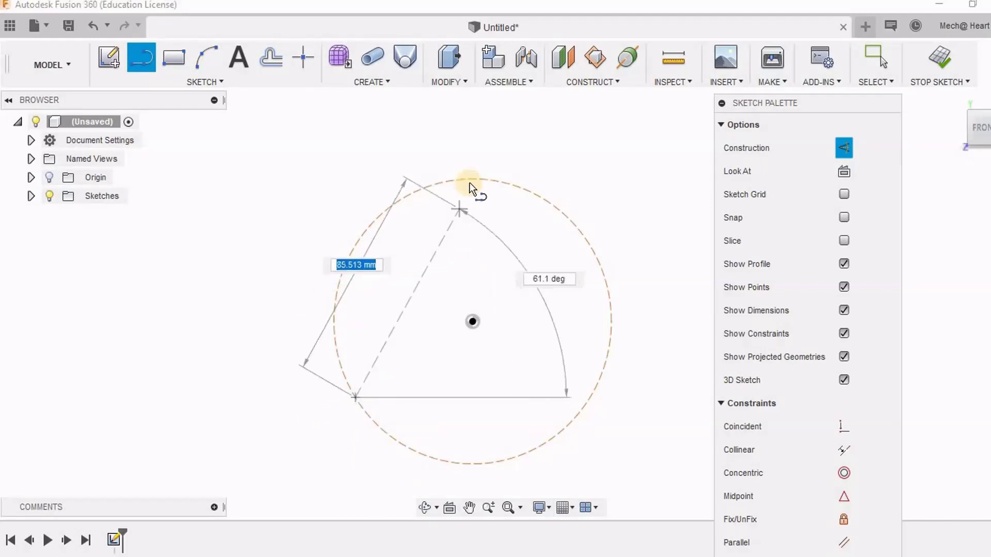
left_click(843, 148)
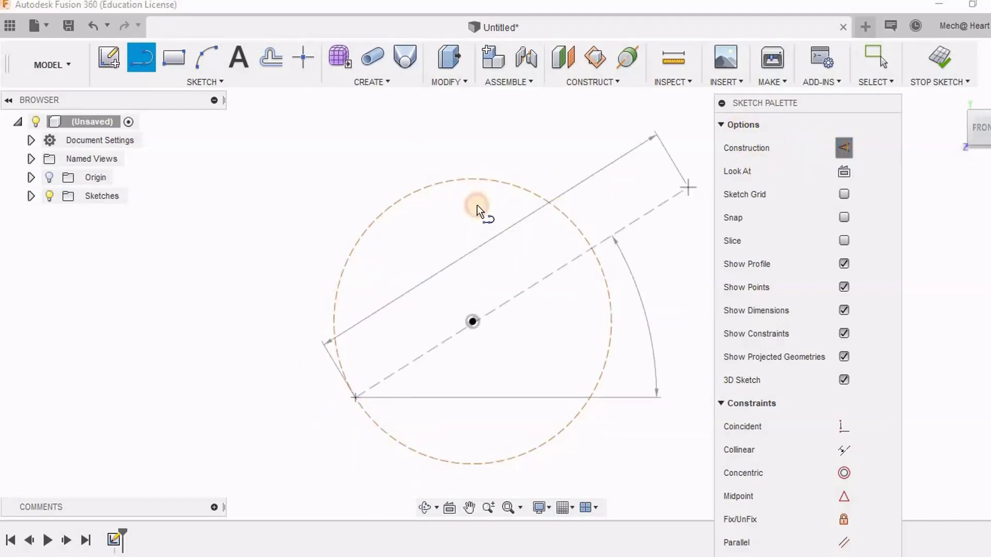
left_click(454, 178)
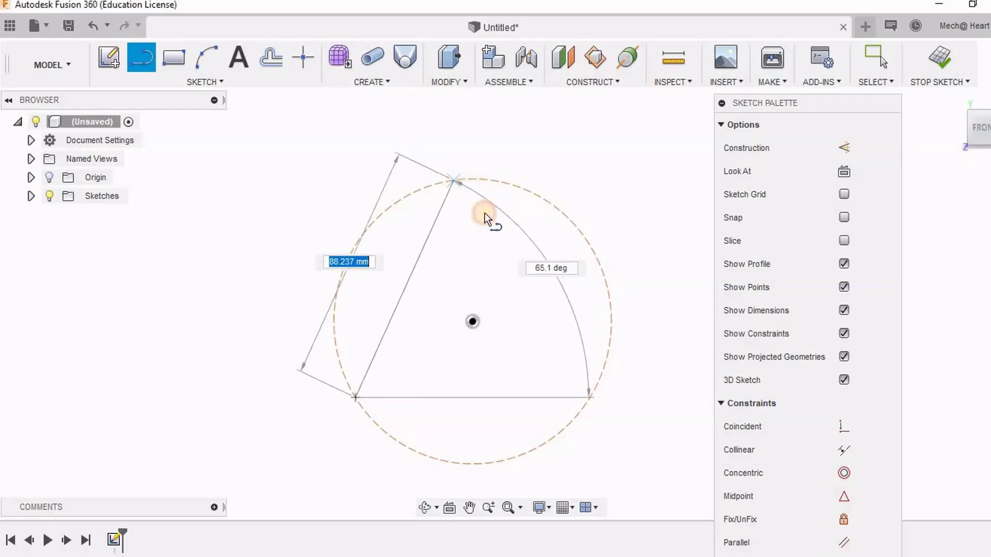
left_click(581, 410)
left_click(454, 180)
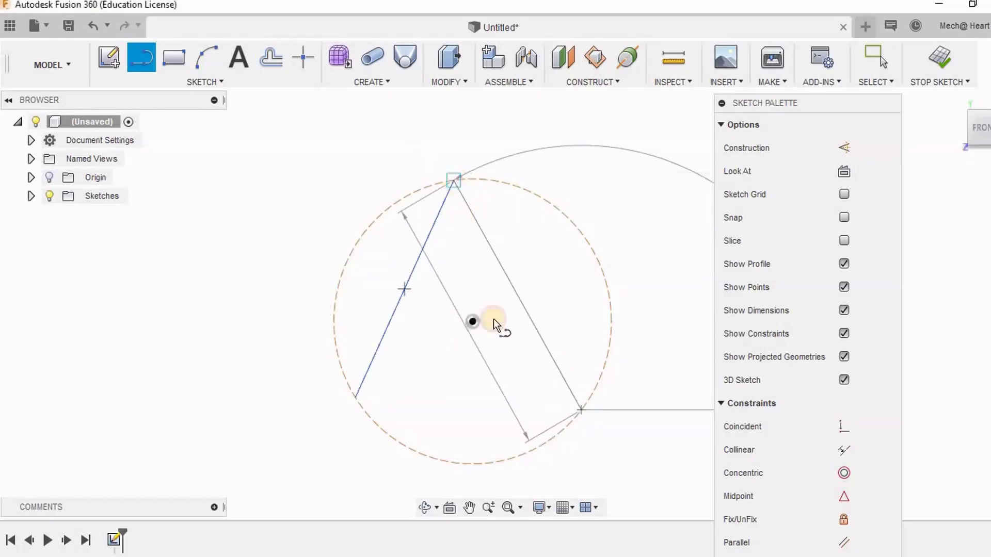
Step: Draw the remaining three star lines across the circle to close the pentagram
left_click(580, 410)
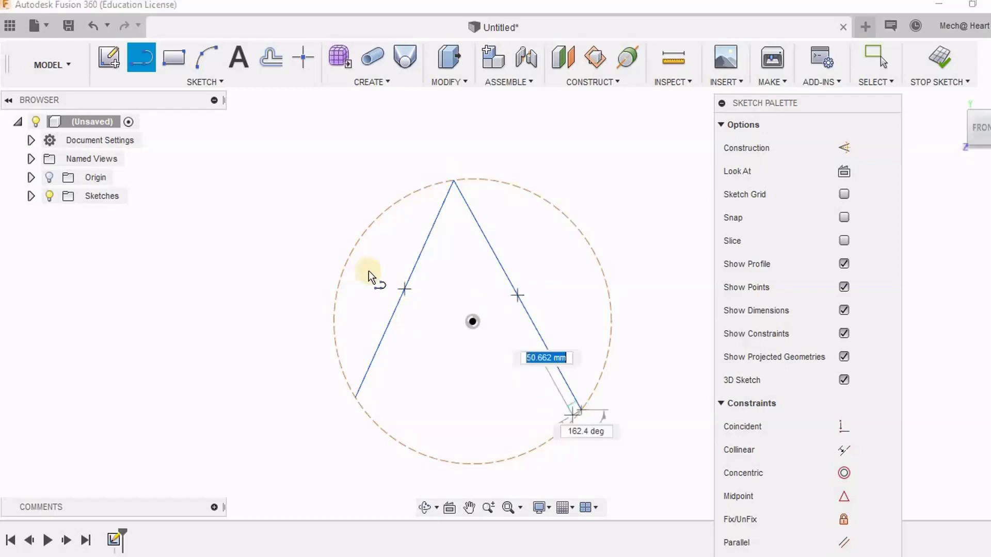
left_click(343, 258)
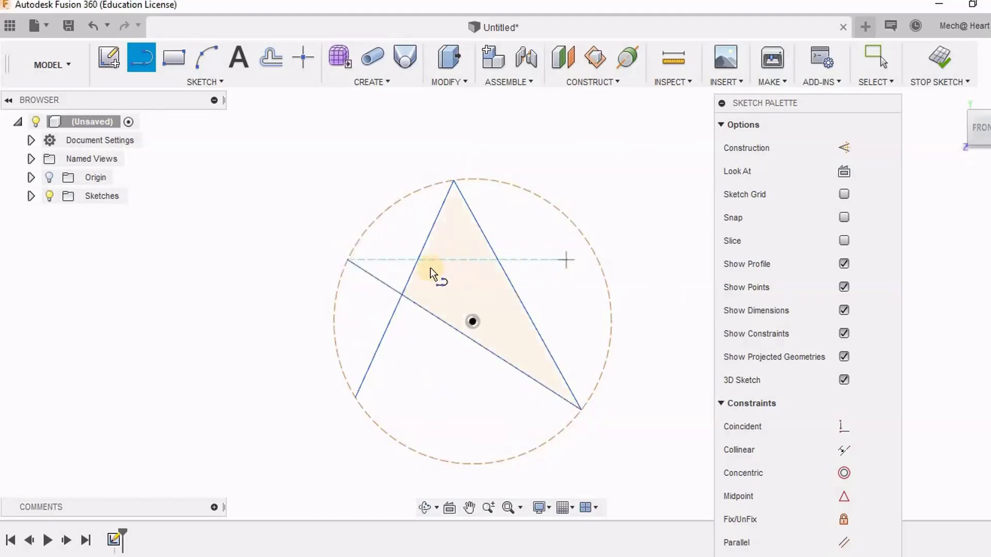
left_click(606, 271)
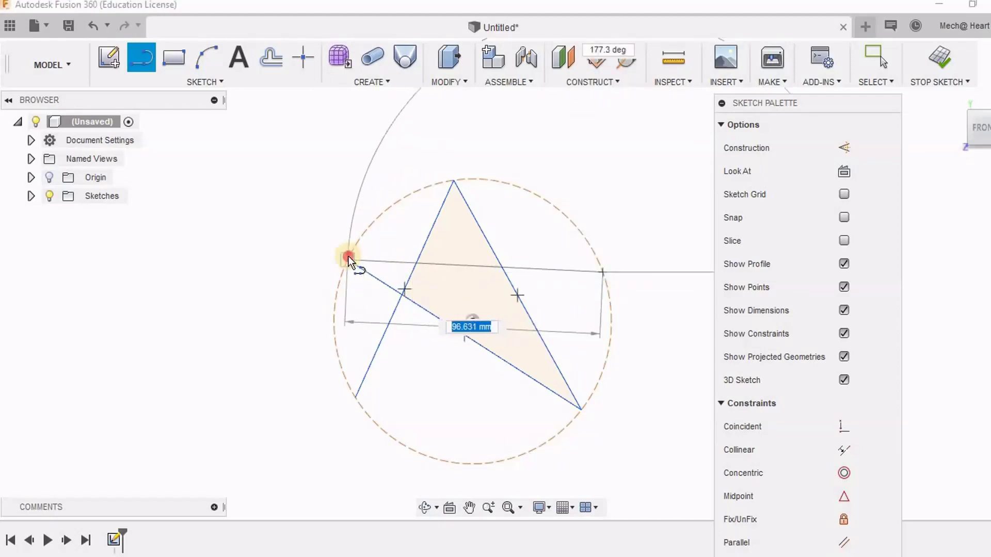
left_click(348, 256)
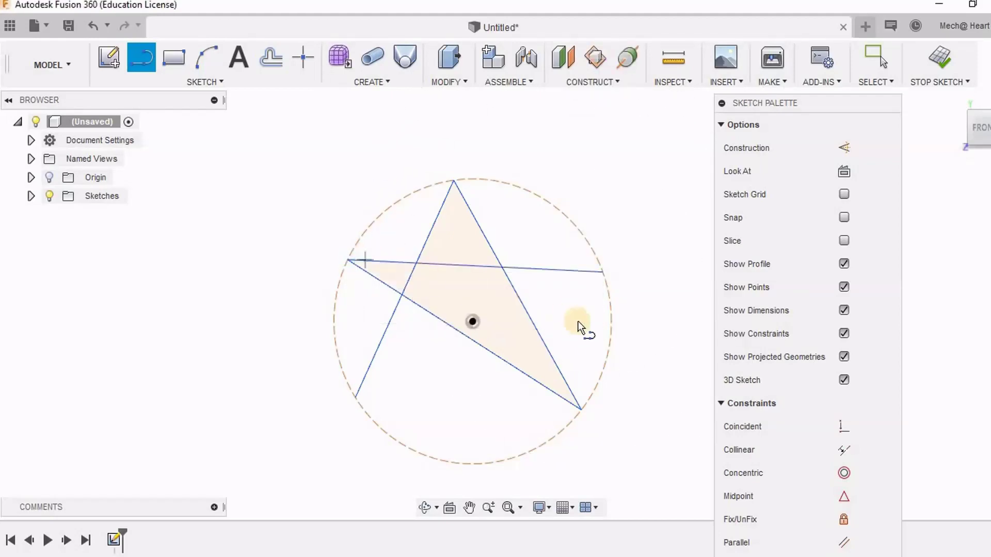
left_click(357, 400)
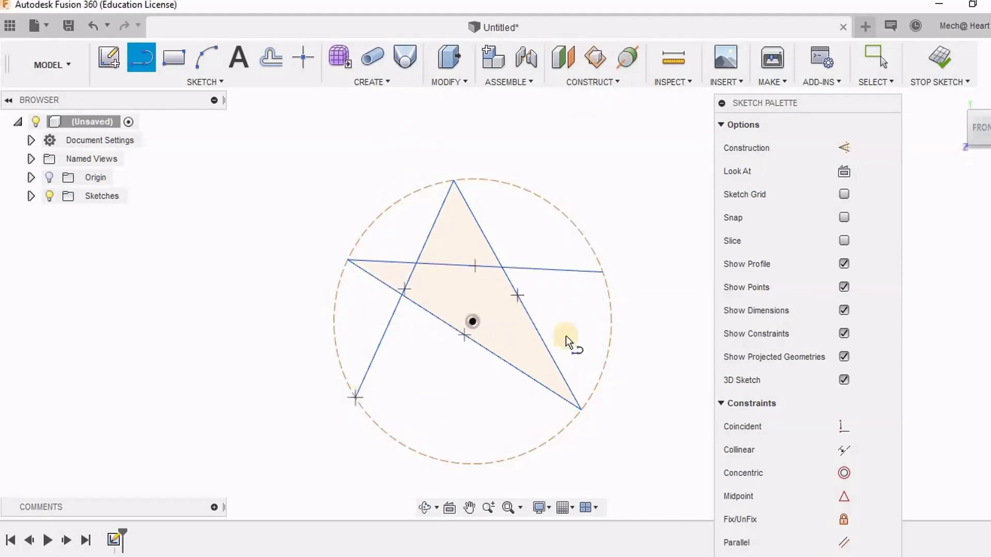
left_click(601, 278)
right_click(680, 373)
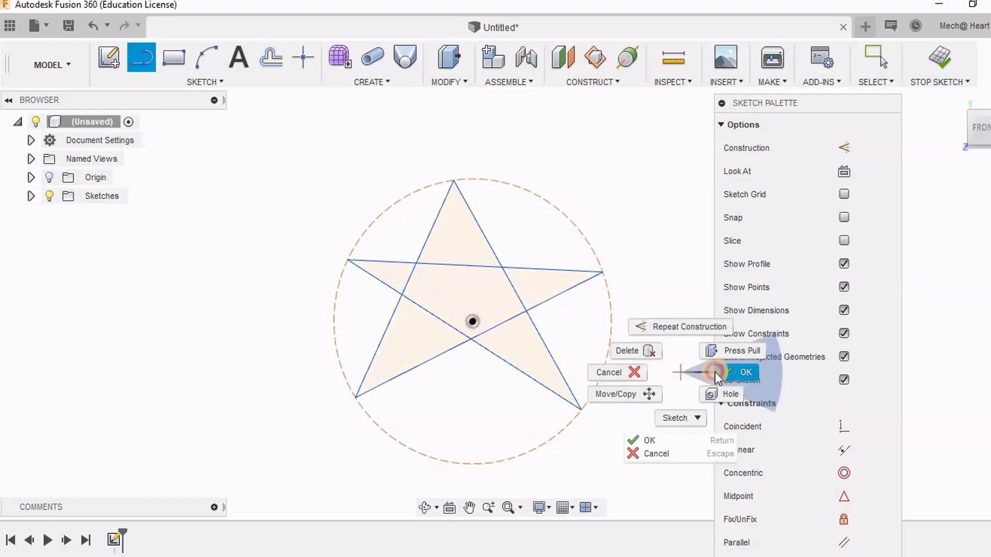
left_click(744, 373)
Step: Apply Equal constraints to pairs of star lines until all five share one length
scroll(422, 230, "up", 1)
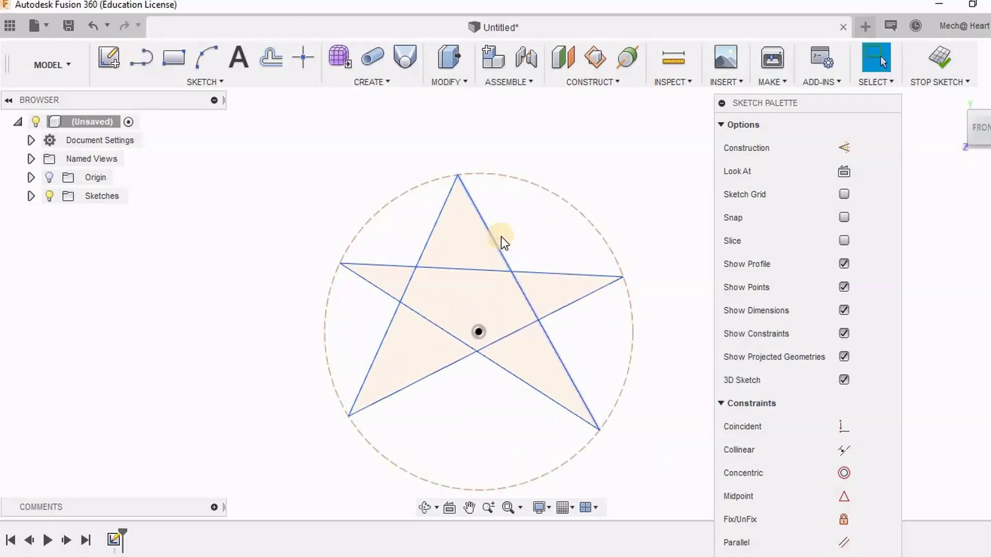
left_click_drag(747, 105, 723, 1)
left_click(819, 546)
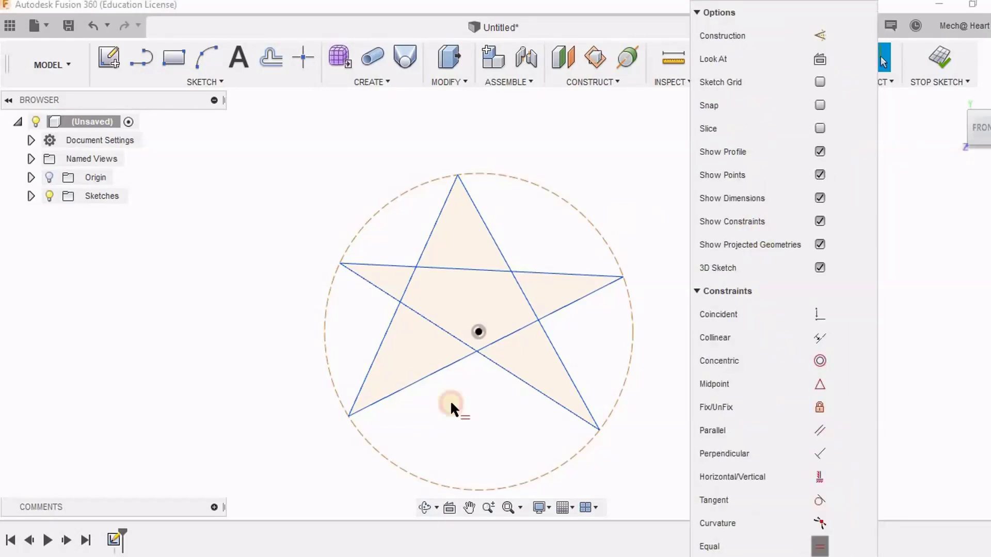
left_click(439, 219)
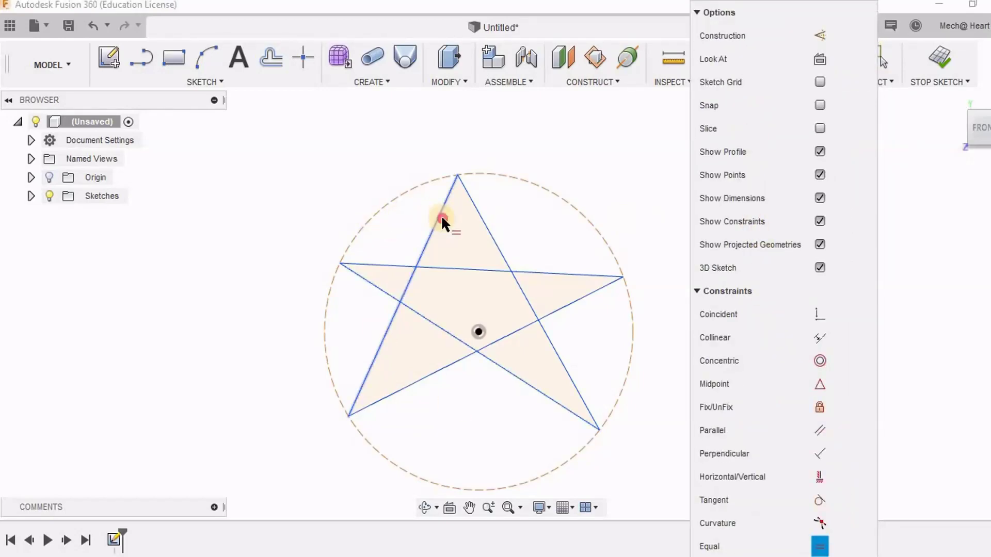
left_click(482, 219)
left_click(453, 266)
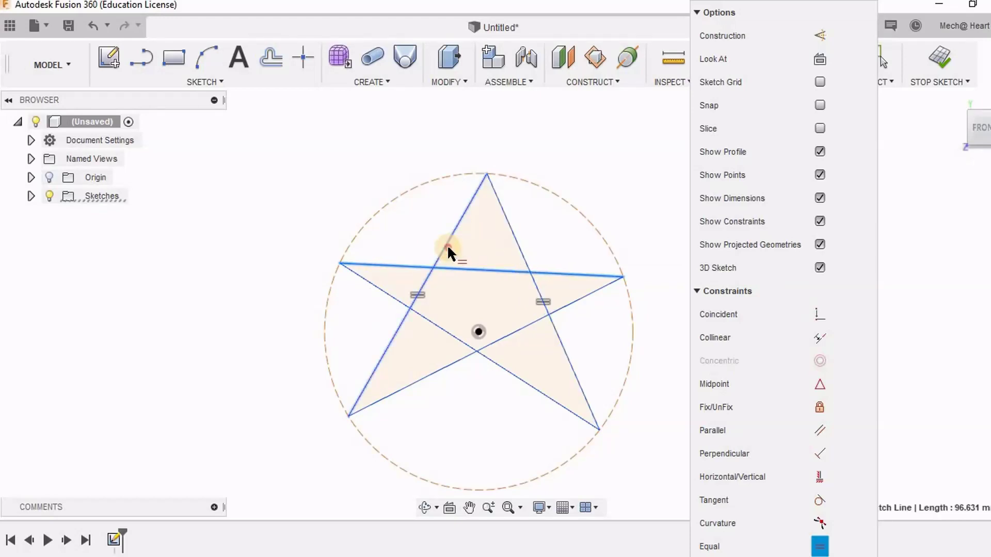
left_click(447, 243)
left_click(413, 317)
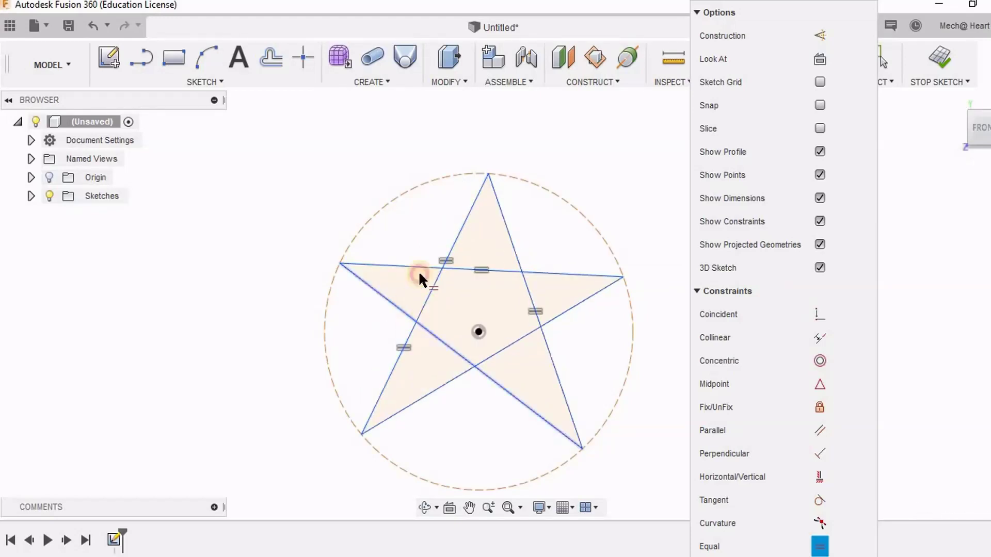
left_click(424, 267)
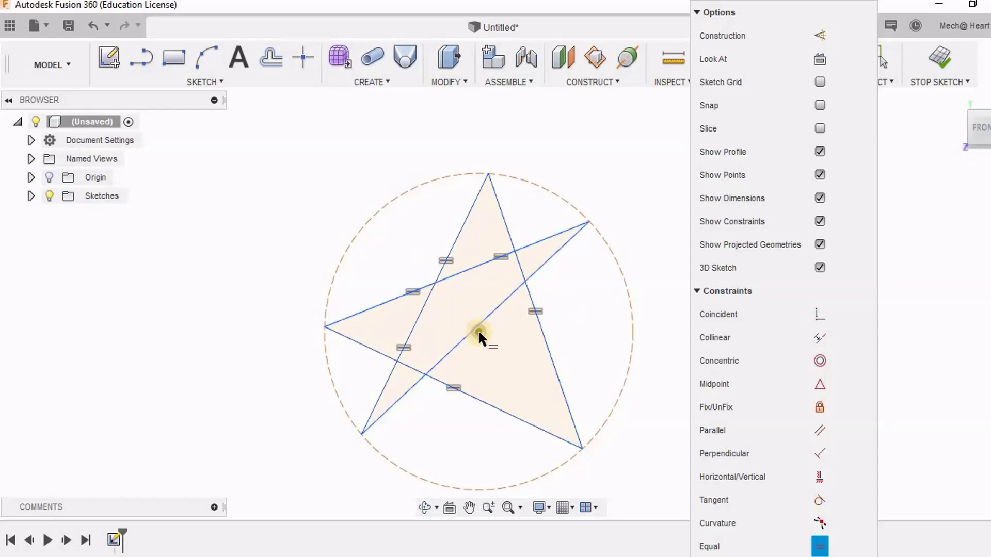
left_click(449, 344)
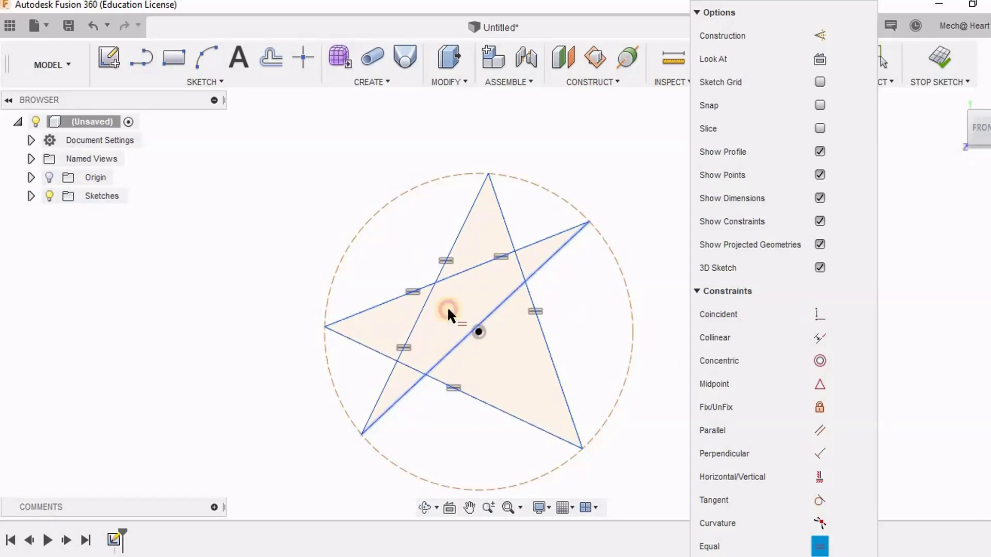
left_click(452, 271)
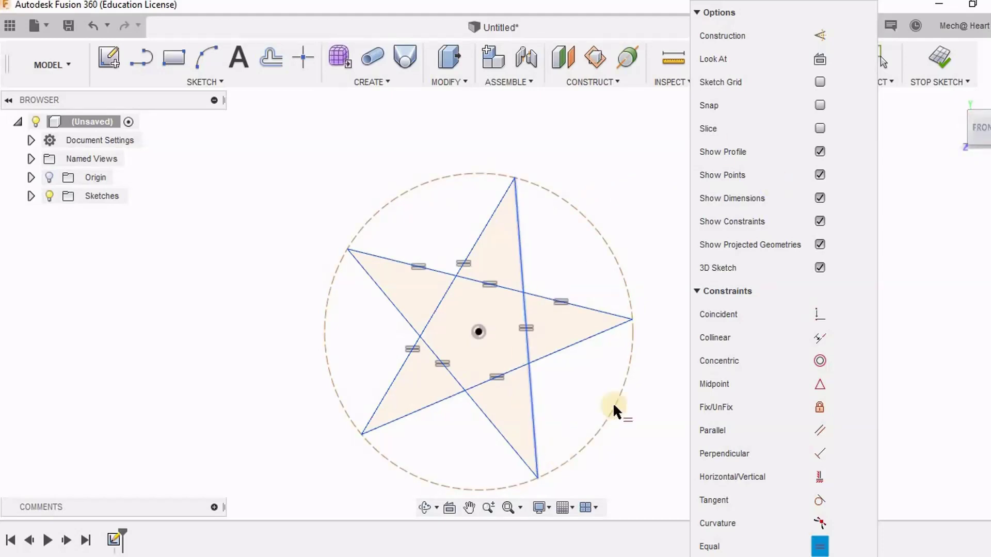
right_click(604, 140)
Step: Confirm the equal-length constraints and recentre the star in the view
left_click(646, 146)
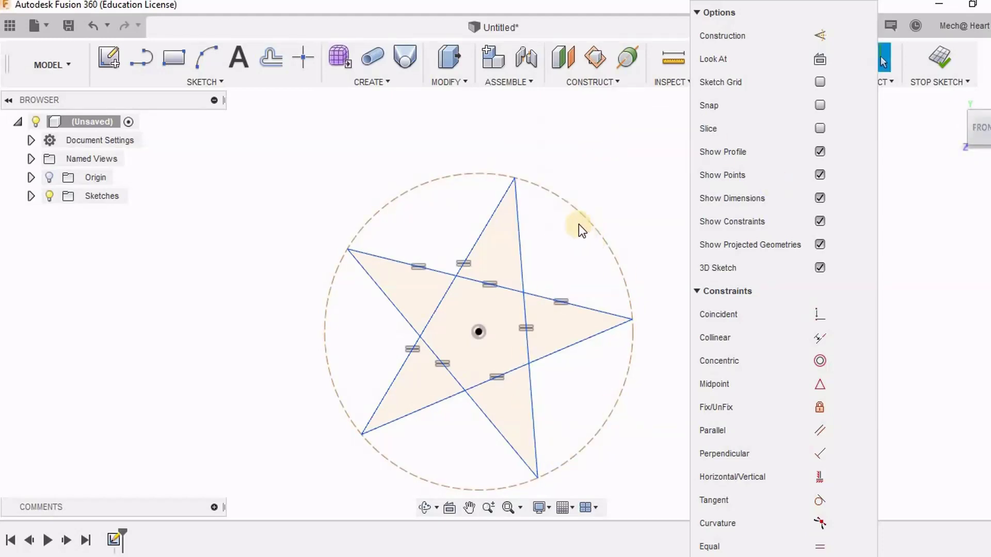
scroll(578, 224, "down", 3)
scroll(582, 235, "up", 5)
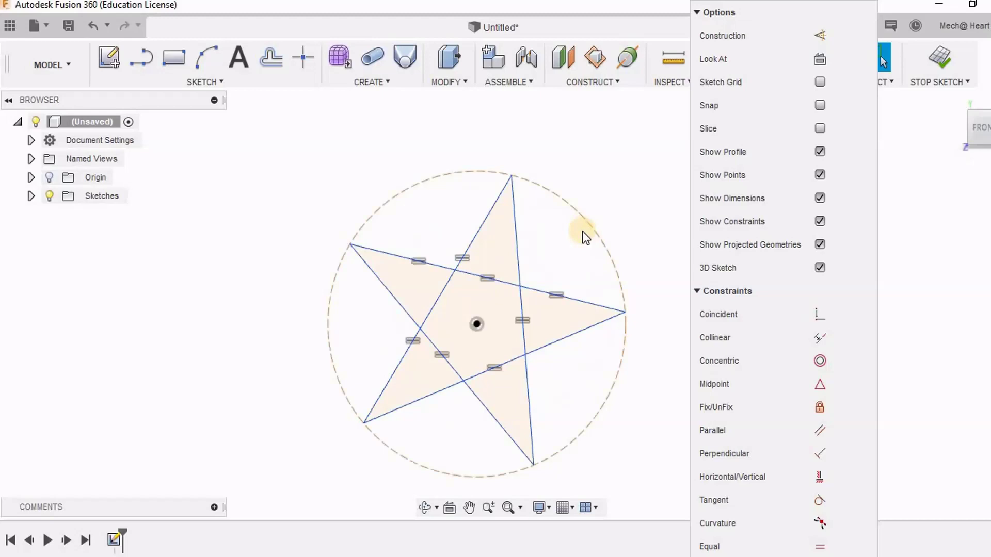
middle_click_drag(593, 198, 592, 198)
middle_click(592, 198)
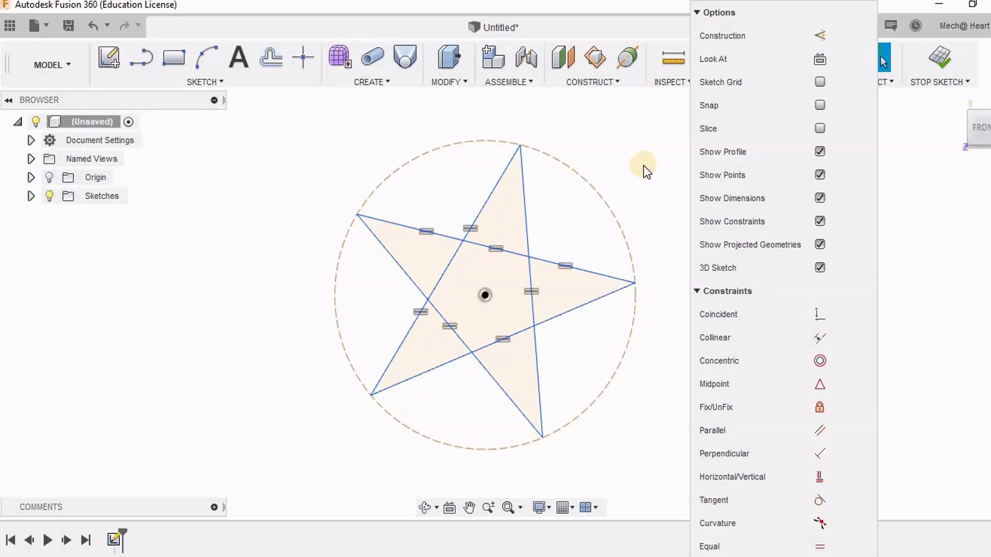
Step: Trim the four inner crossing segments from the star lines and finish the sketch
left_click(140, 58)
left_click(504, 252)
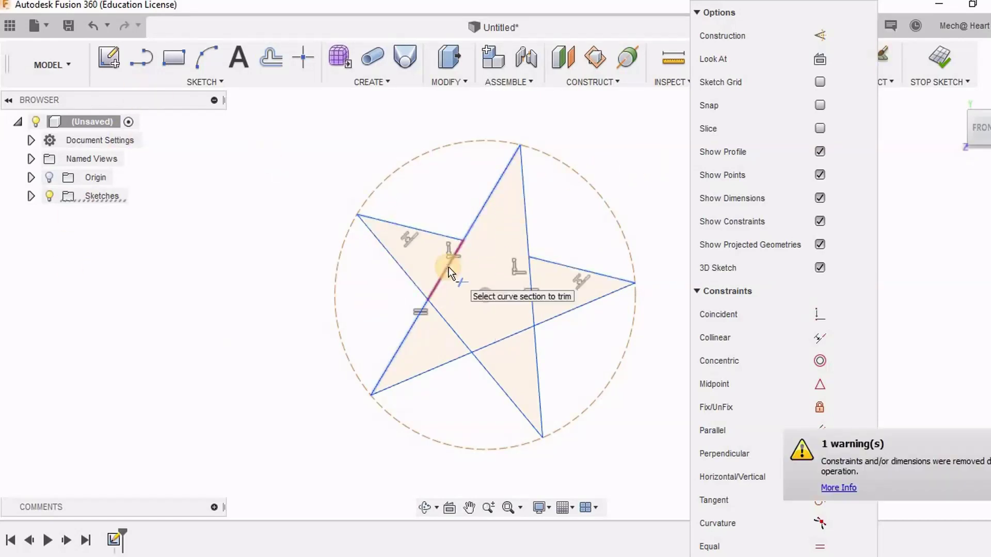
left_click(533, 290)
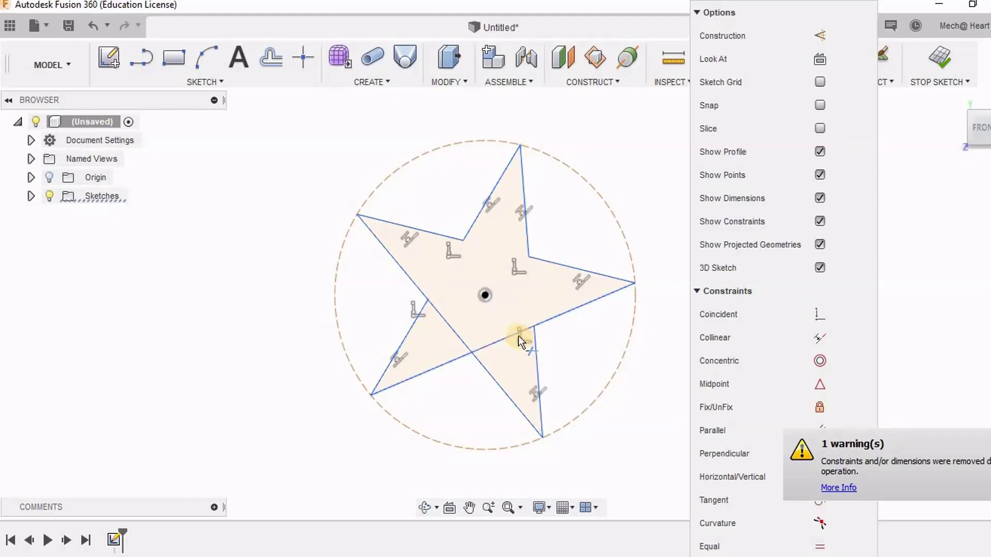
left_click(456, 348)
left_click(453, 331)
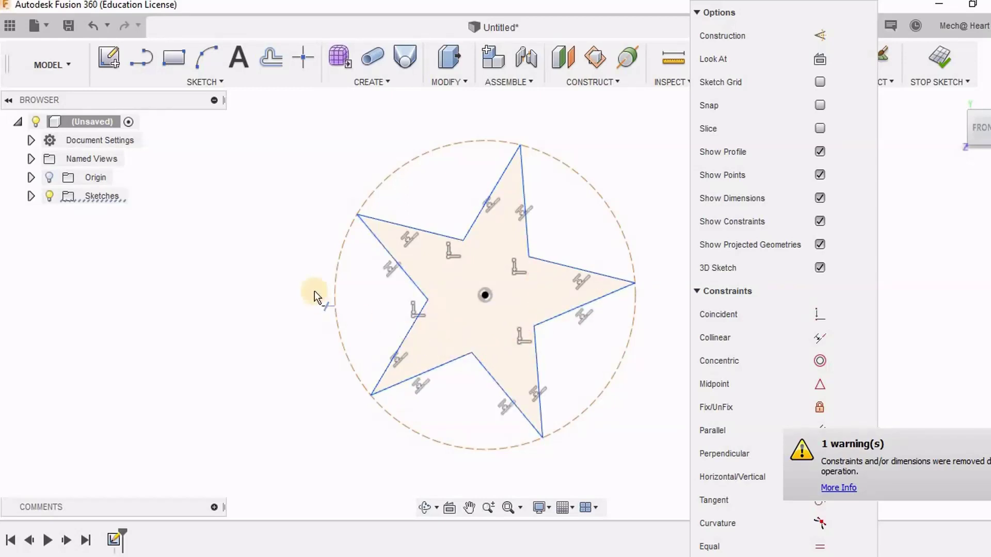
left_click(941, 57)
Step: Create a construction plane offset 35 mm from the star's origin plane
mouse_move(634, 258)
middle_mouse_down("shift")
mouse_move(614, 290)
mouse_move(547, 243)
middle_mouse_up("shift")
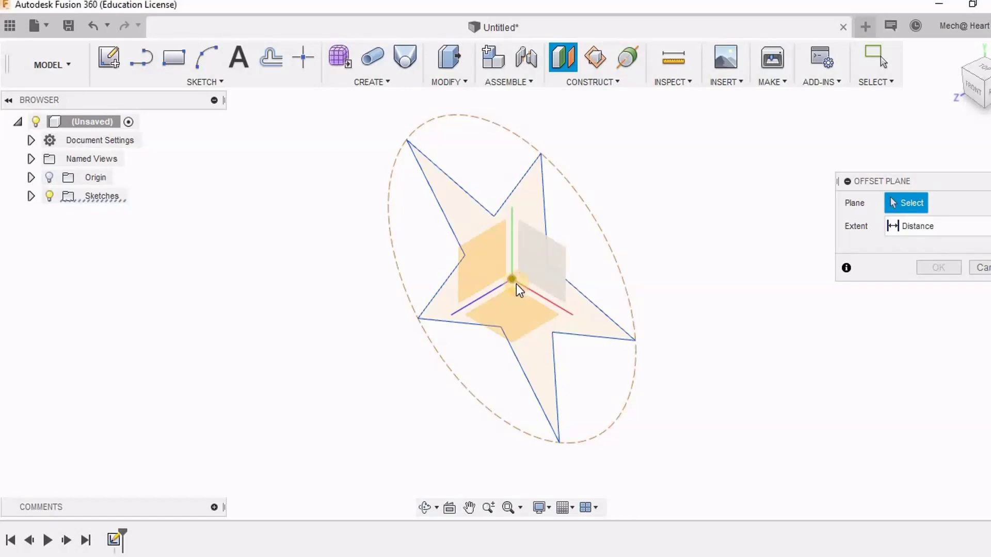
left_click(537, 261)
left_click_drag(497, 287, 461, 322)
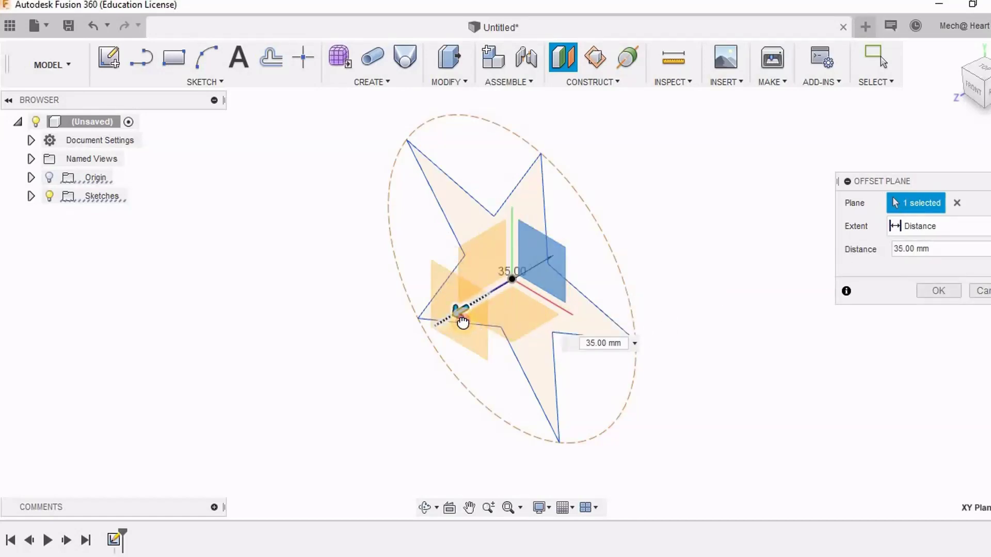
left_click(938, 290)
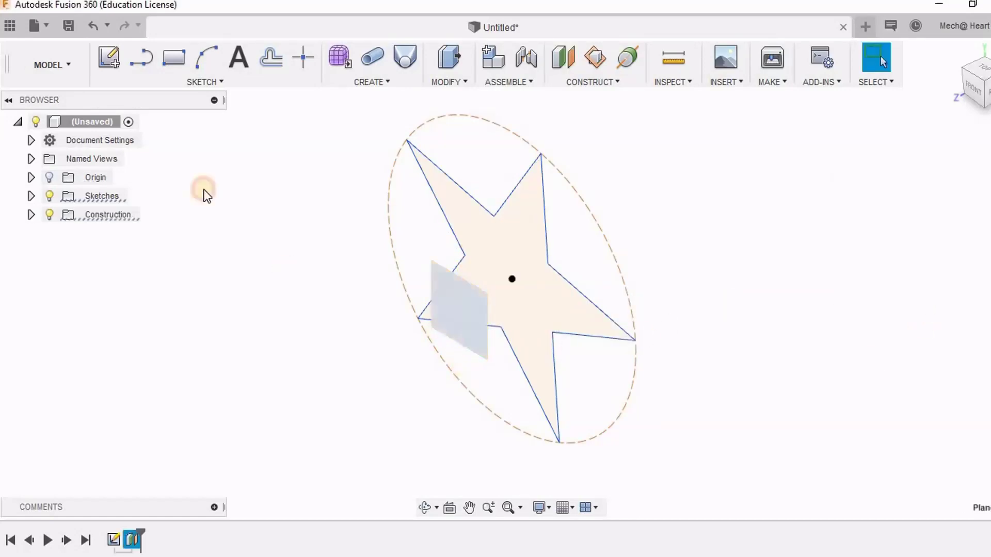
Step: Sketch on the offset plane, project the star's centre point onto it, and finish
left_click(109, 59)
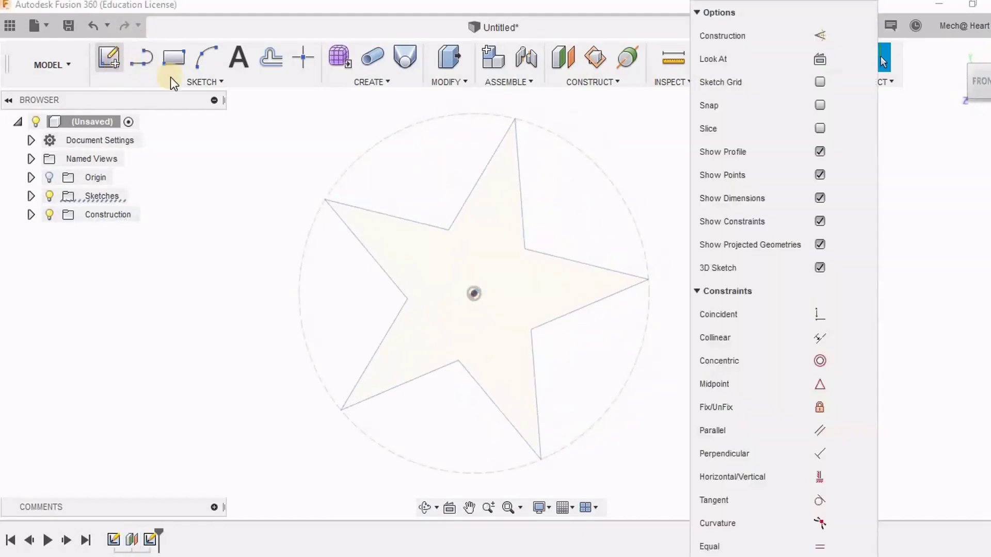
left_click(478, 298)
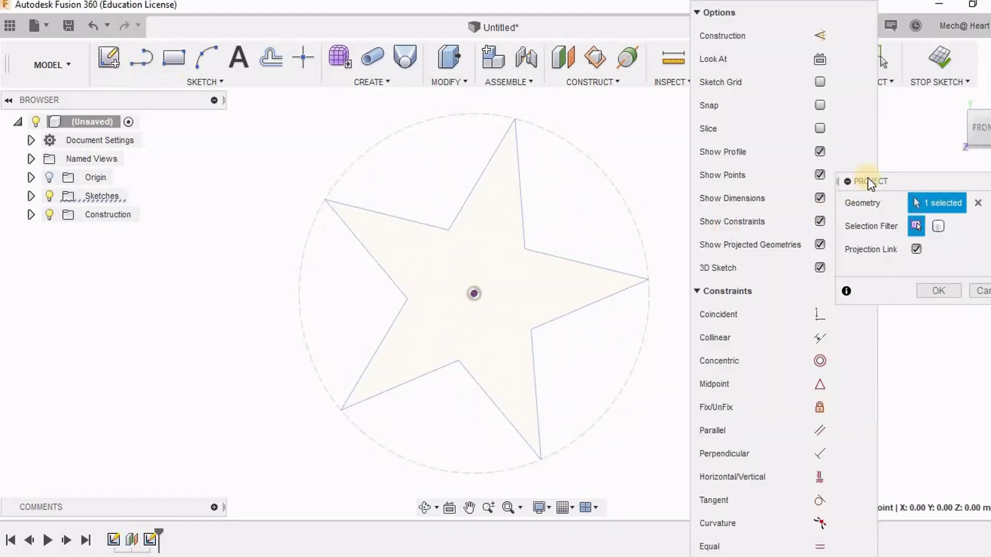
mouse_move(868, 177)
left_mouse_down()
mouse_move(673, 154)
mouse_move(591, 119)
left_mouse_up()
left_click(668, 230)
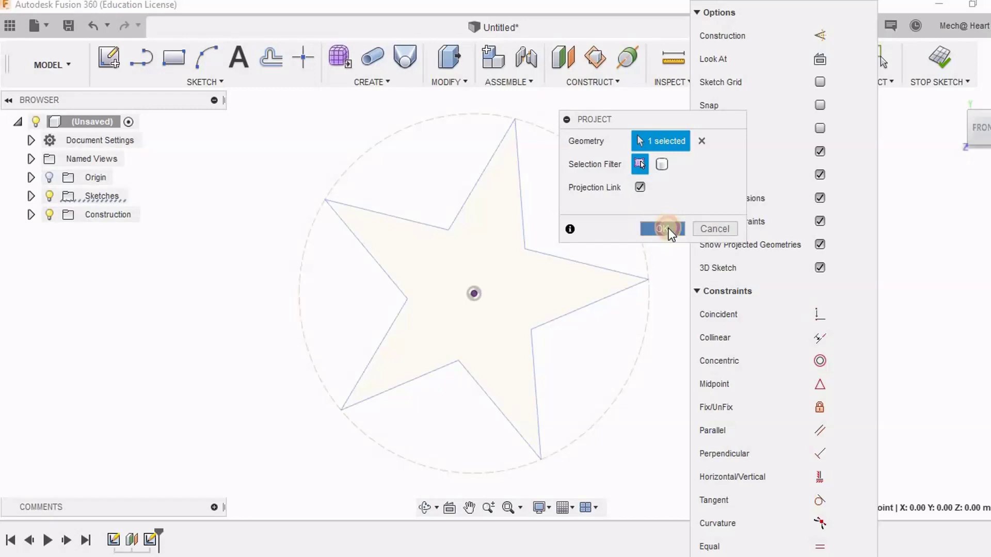
left_click(938, 53)
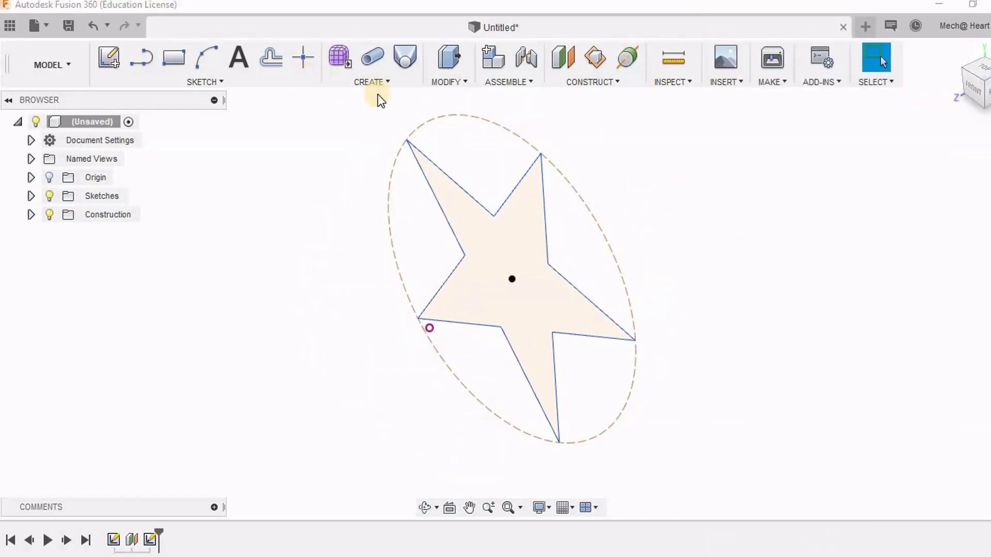
Step: Loft the star outline to the projected centre point, creating a solid pointed star body
left_click(401, 57)
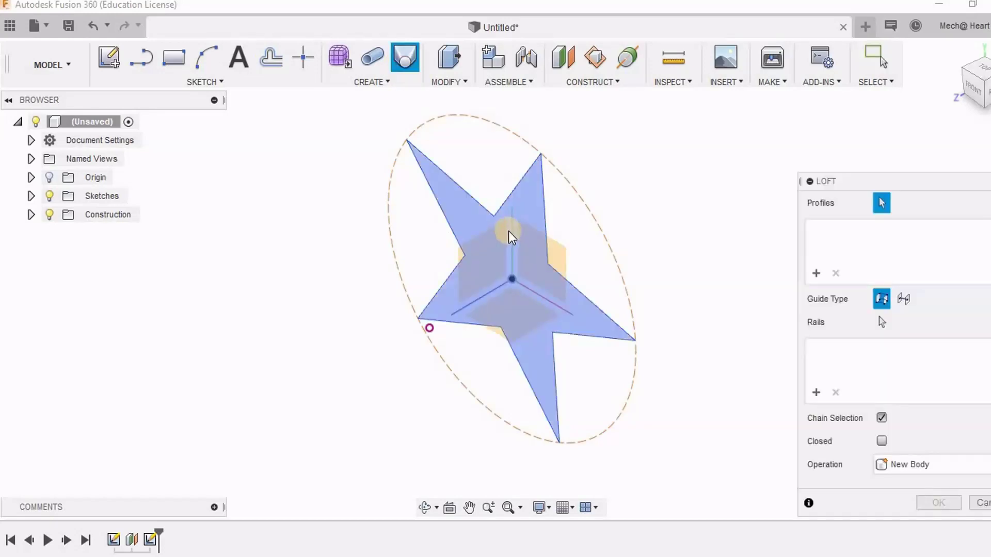
left_click(431, 334)
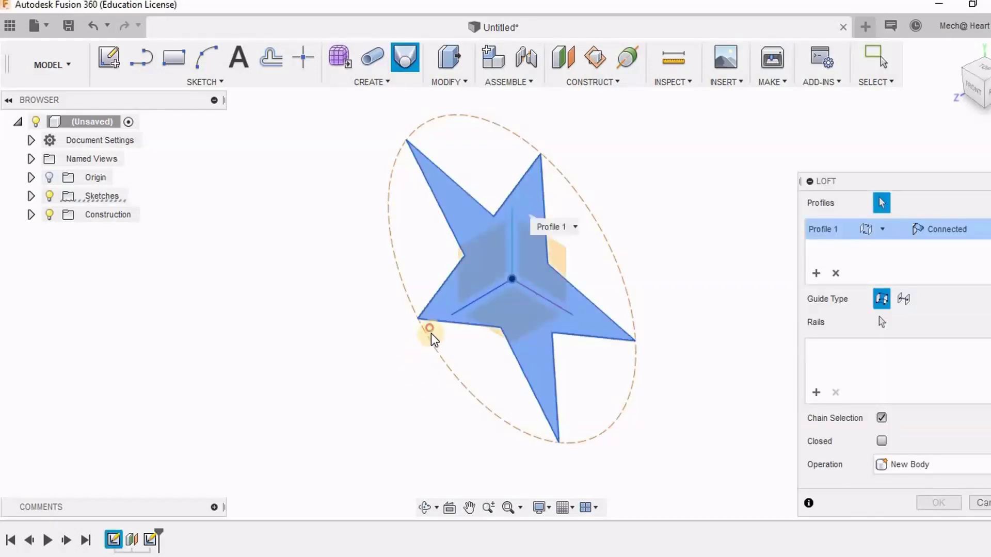
left_click(430, 329)
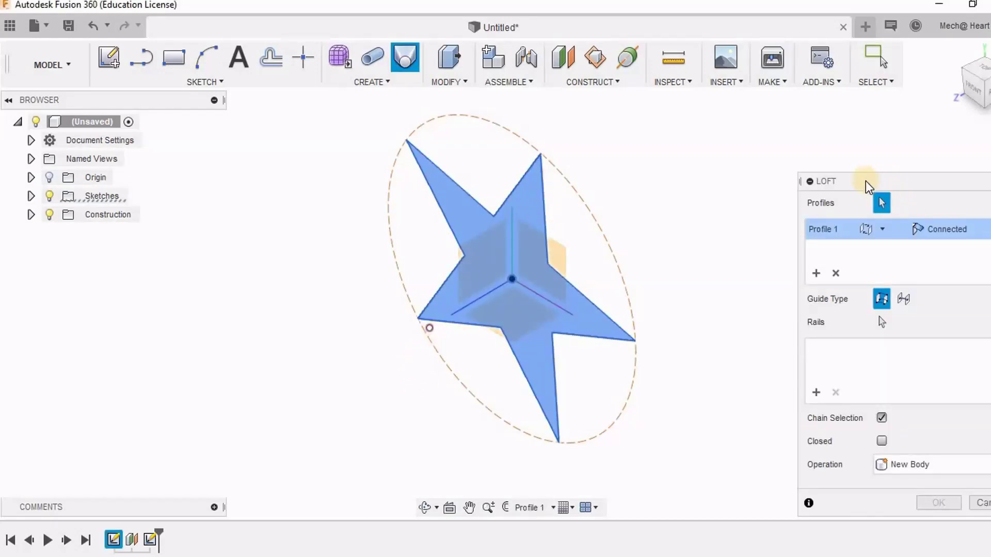
left_click_drag(867, 181, 788, 134)
left_click(778, 386)
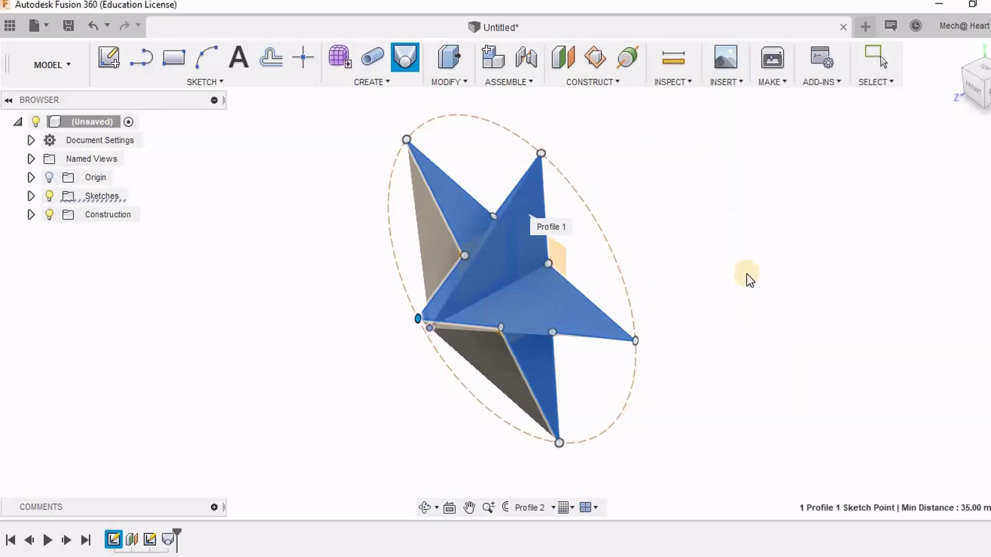
middle_click_drag(716, 162, 670, 193, "shift")
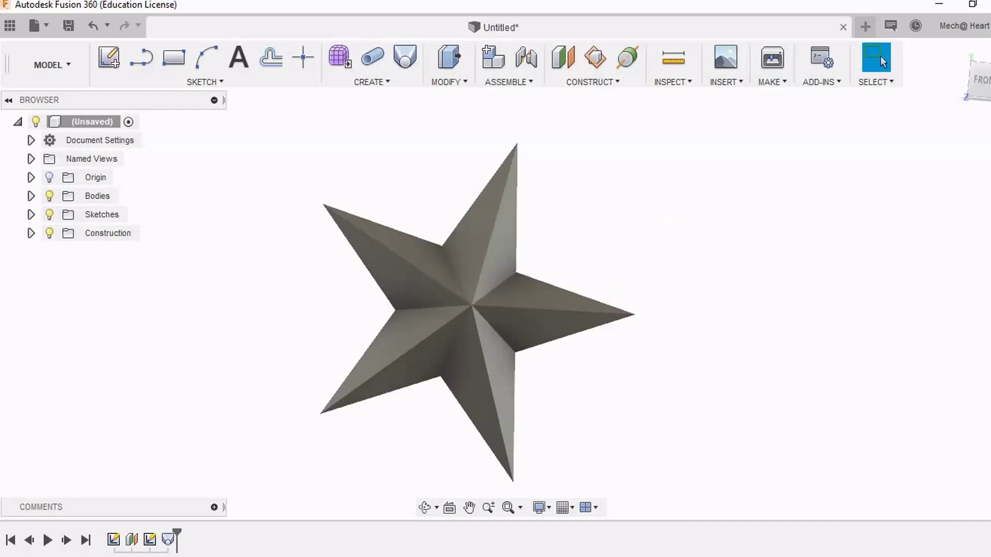
Step: Edit the offset plane feature and change its distance from 35 mm to 20 mm
right_click(133, 541)
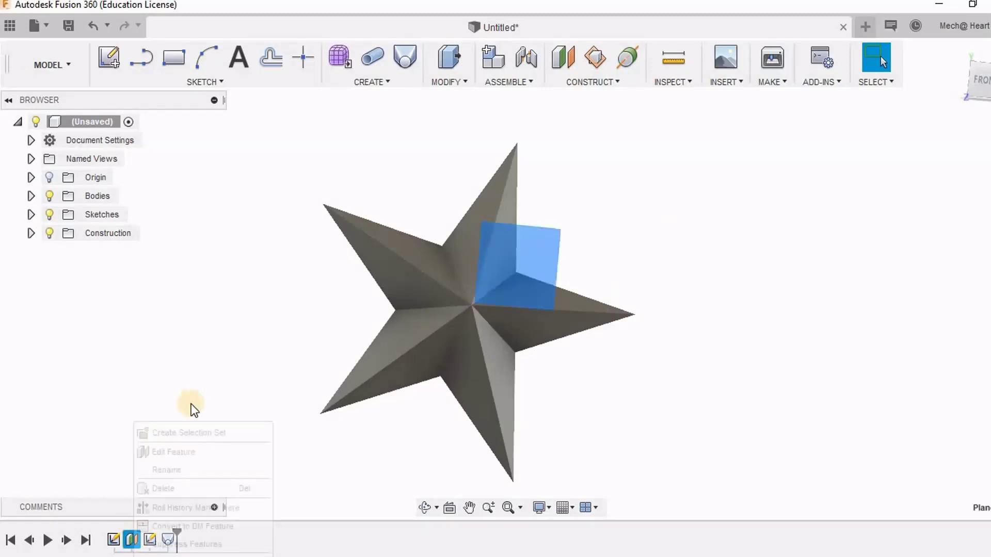
left_click(194, 449)
left_click(663, 186)
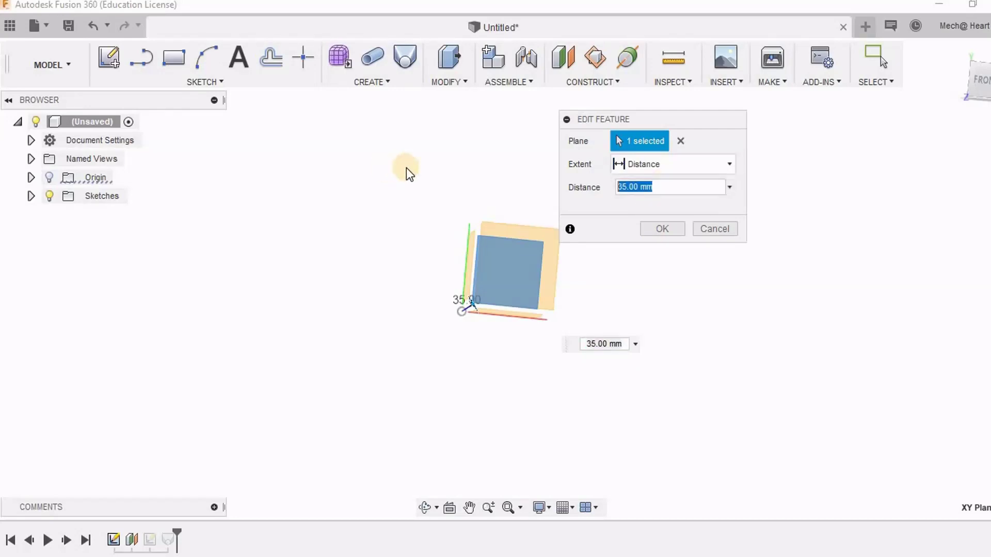
type("20")
key("Return")
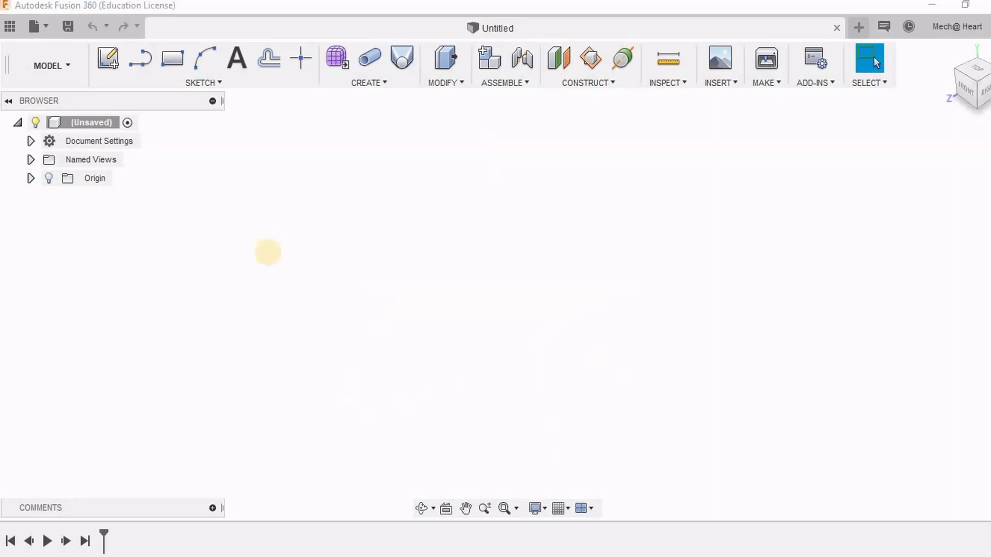
Step: Start a new sketch on a plane and draw a closed three-line triangle
left_click(111, 71)
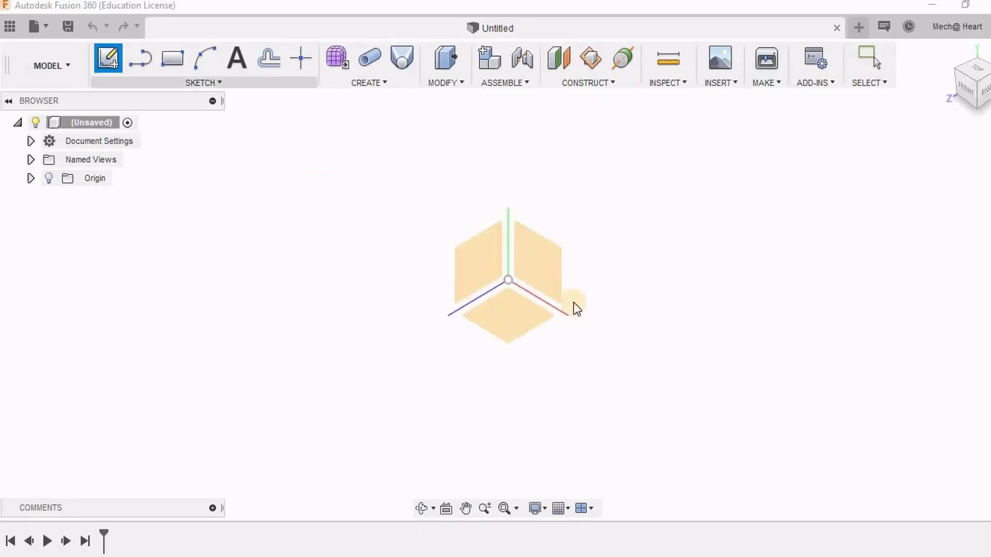
left_click(557, 274)
left_click(141, 58)
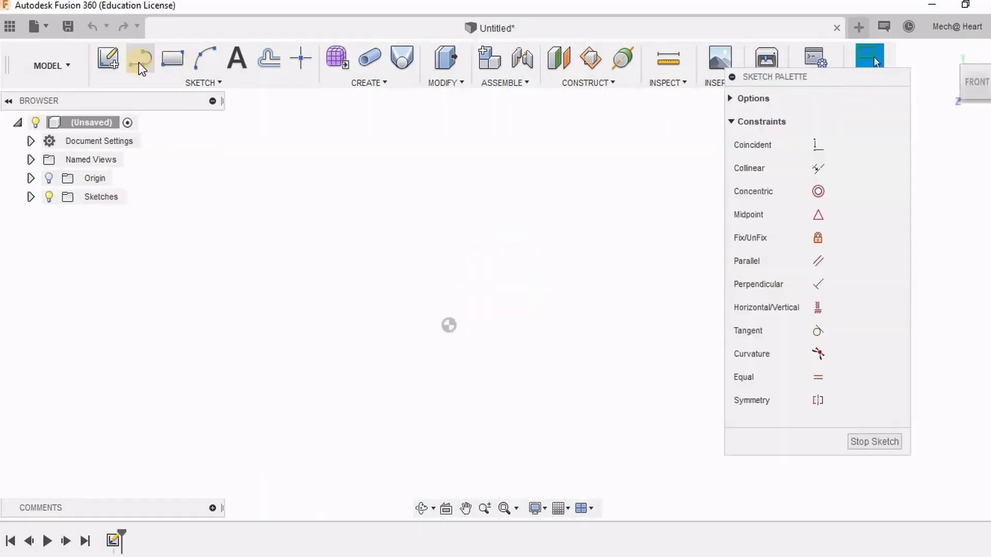
left_click(401, 317)
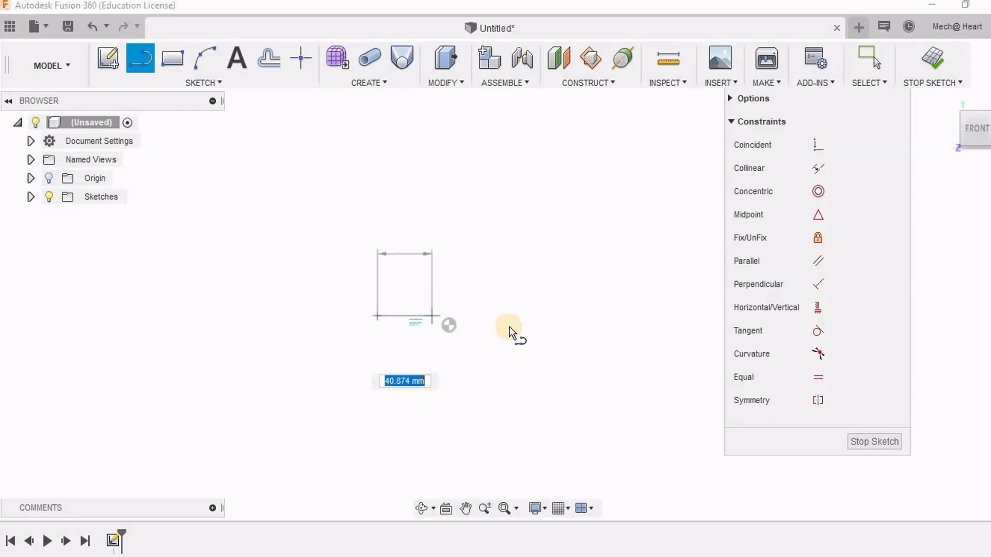
left_click(514, 325)
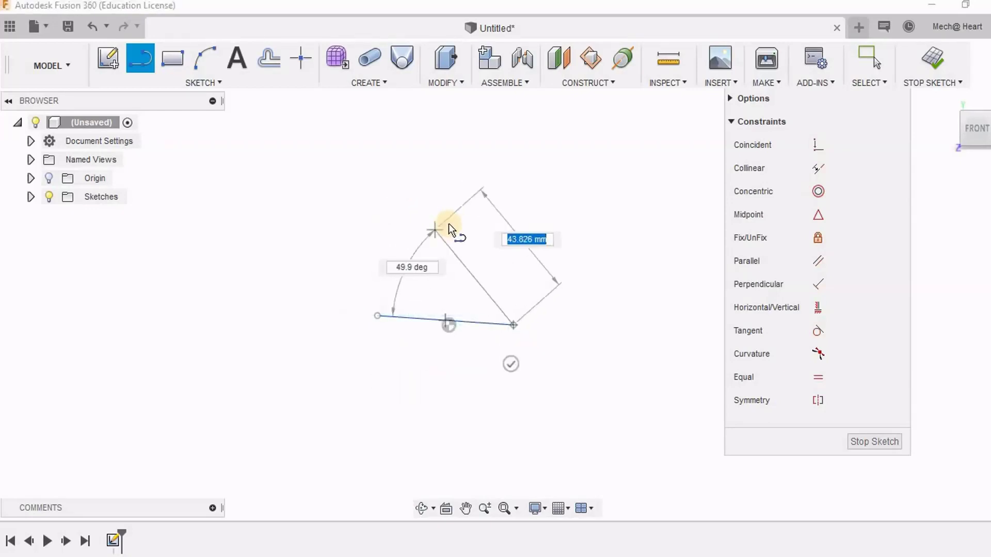
left_click(449, 213)
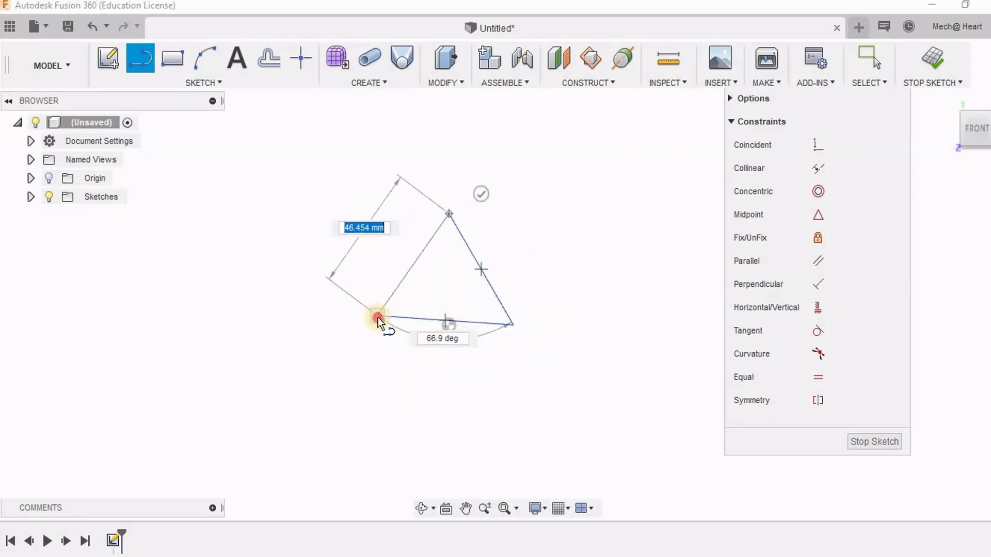
left_click(378, 316)
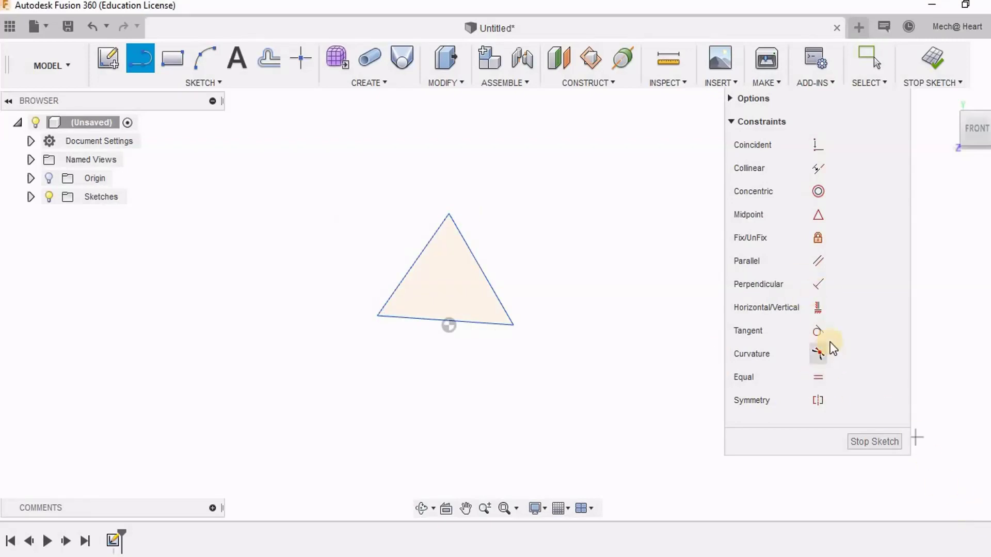
Step: Make the triangle's base horizontal and through the origin, with the apex vertically above the origin
left_click(818, 309)
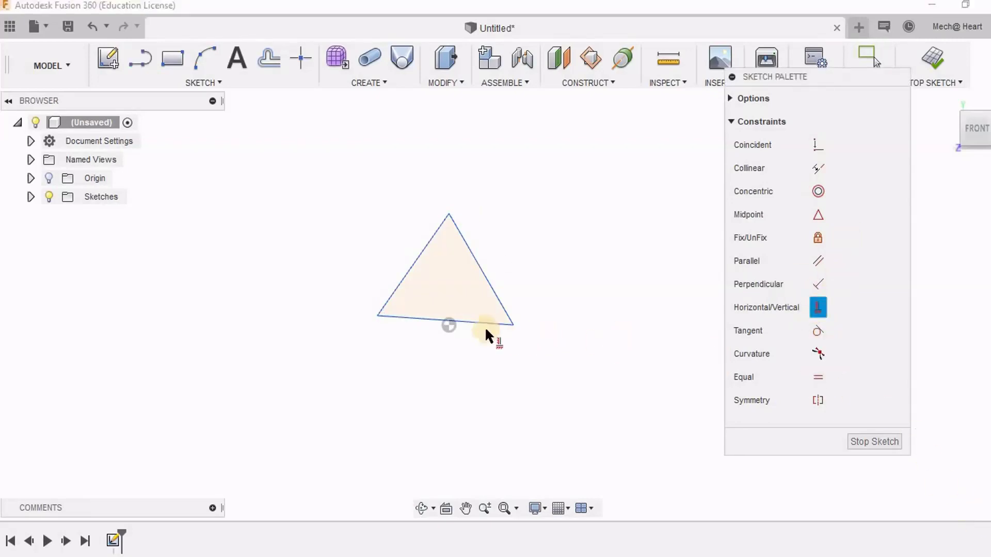
left_click(483, 323)
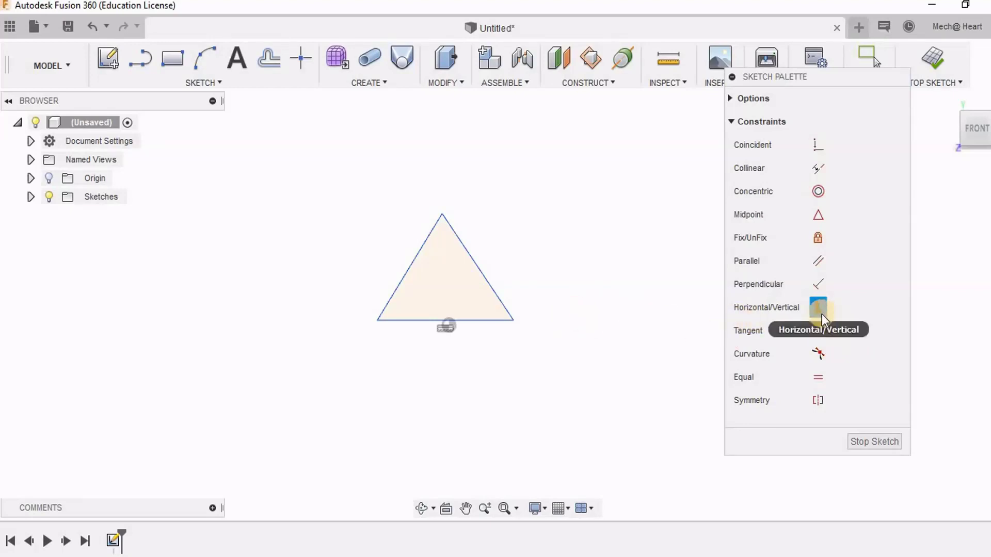
left_click(818, 144)
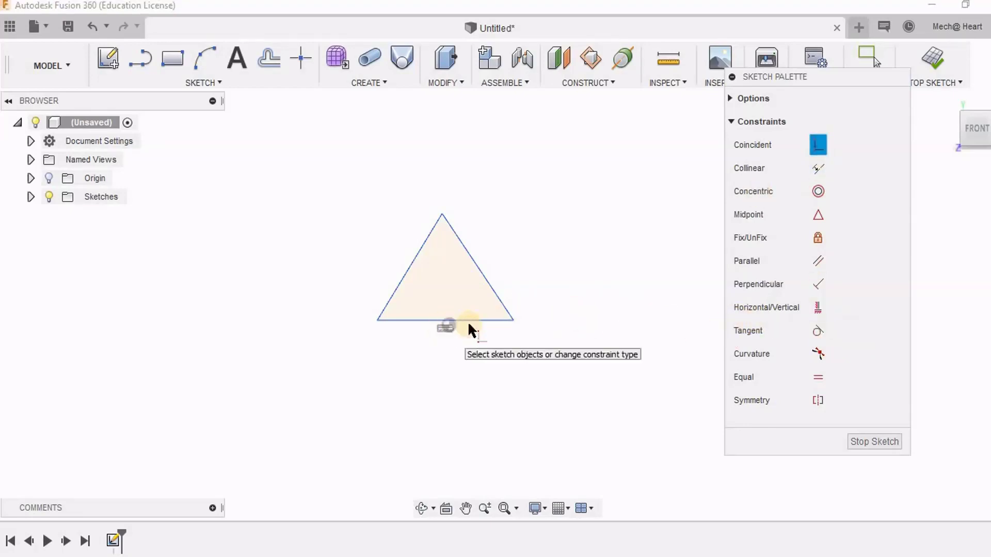
left_click(484, 320)
left_click(449, 324)
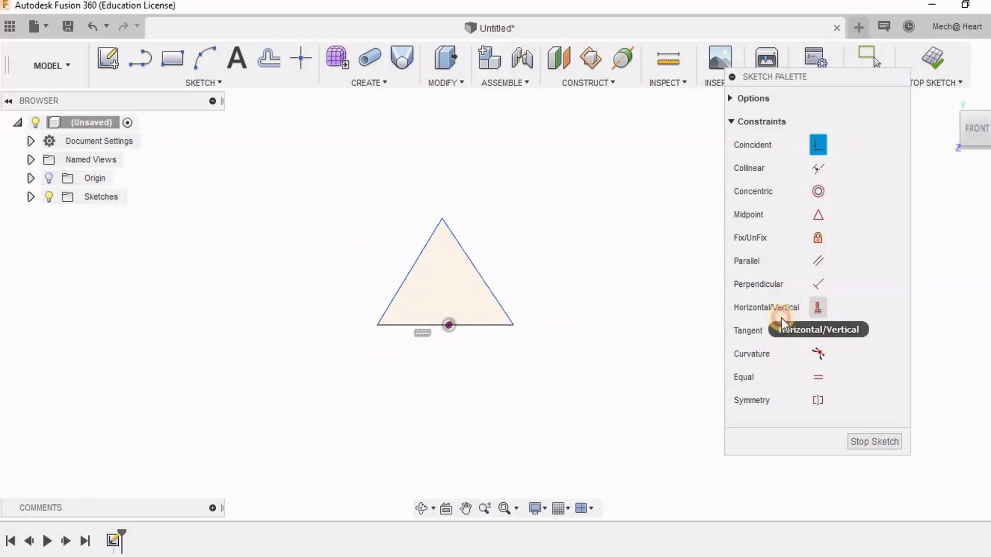
left_click(818, 308)
left_click(441, 218)
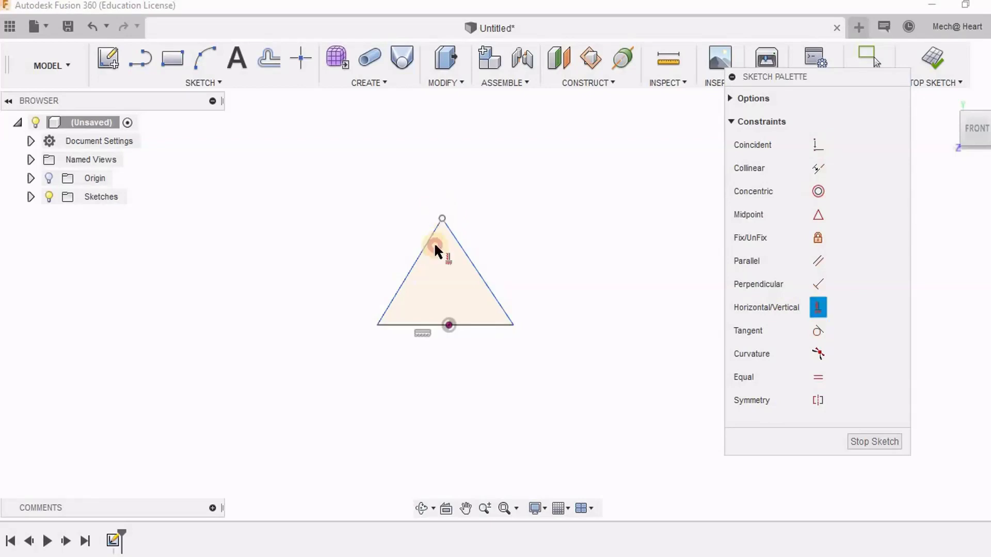
left_click(450, 325)
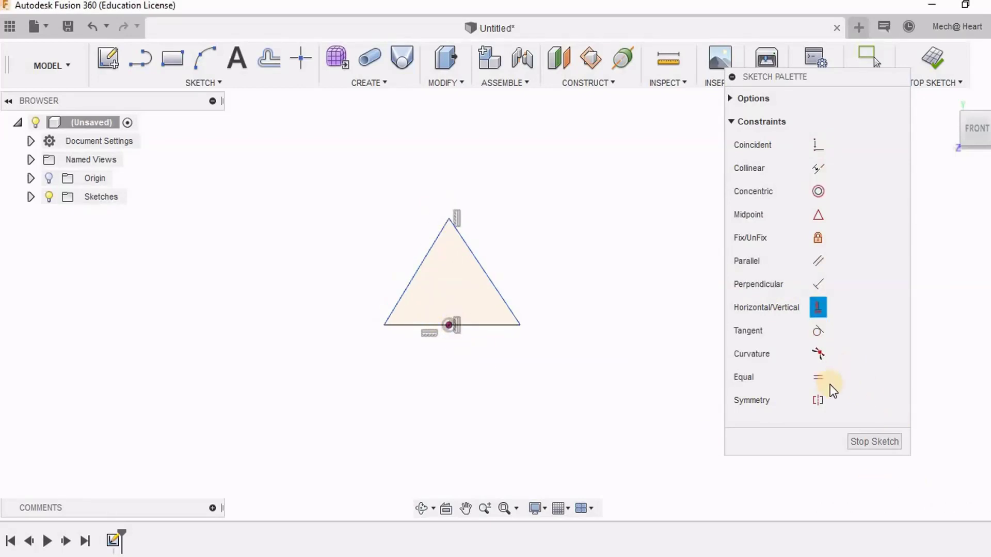
Step: Constrain all three triangle sides equal in length and finish the sketch
left_click(818, 377)
left_click(497, 287)
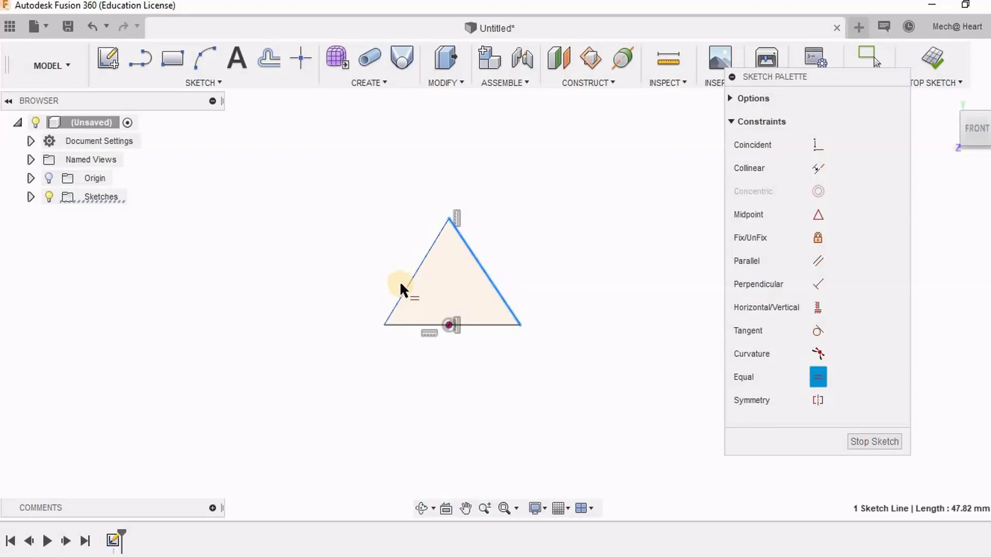
left_click(404, 284)
right_click(563, 235)
left_click(611, 238)
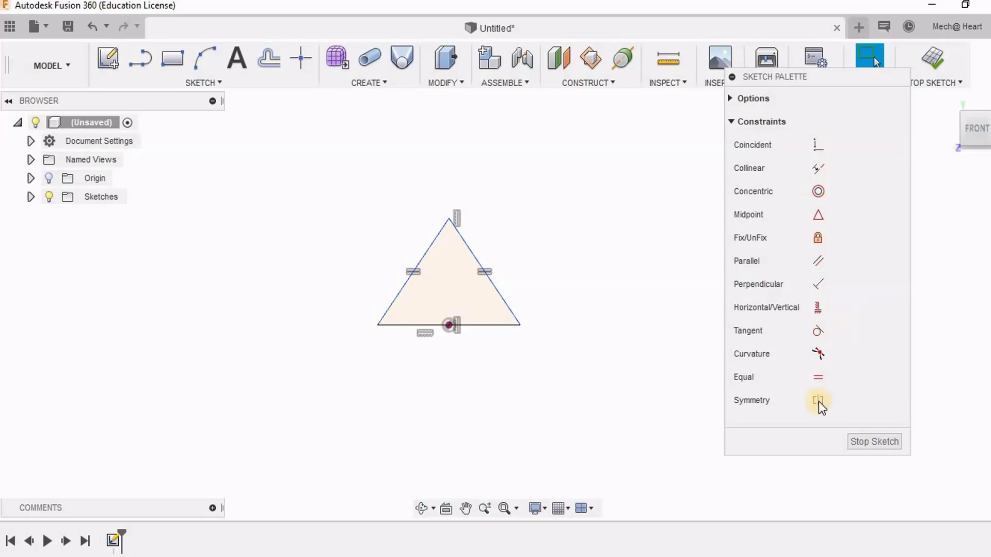
left_click(815, 375)
left_click(480, 325)
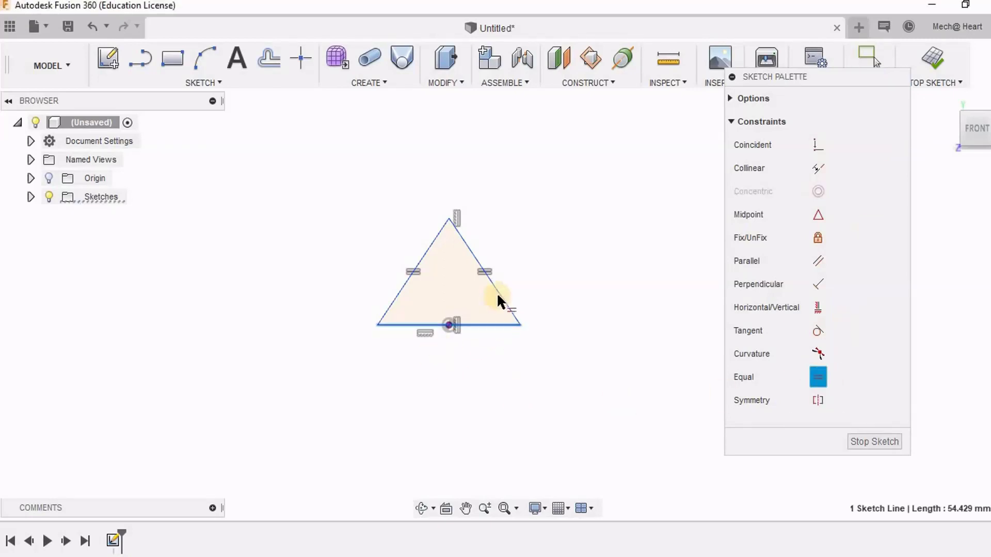
left_click(498, 291)
right_click(563, 206)
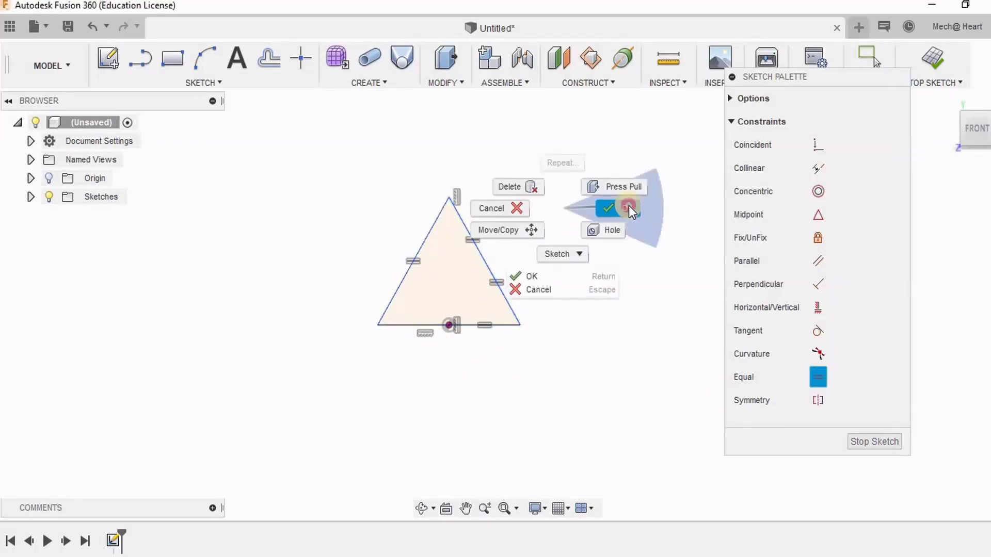
left_click(628, 206)
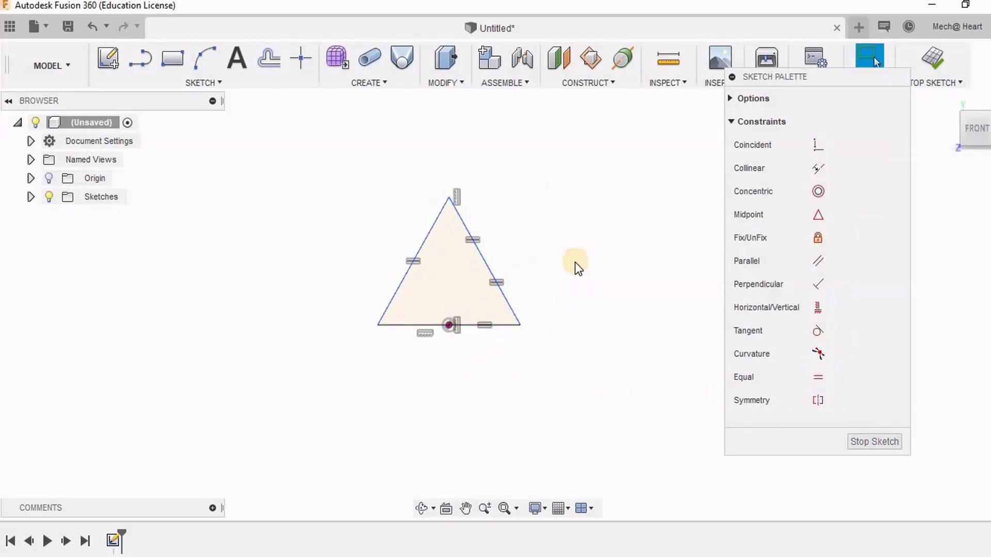
left_click(932, 68)
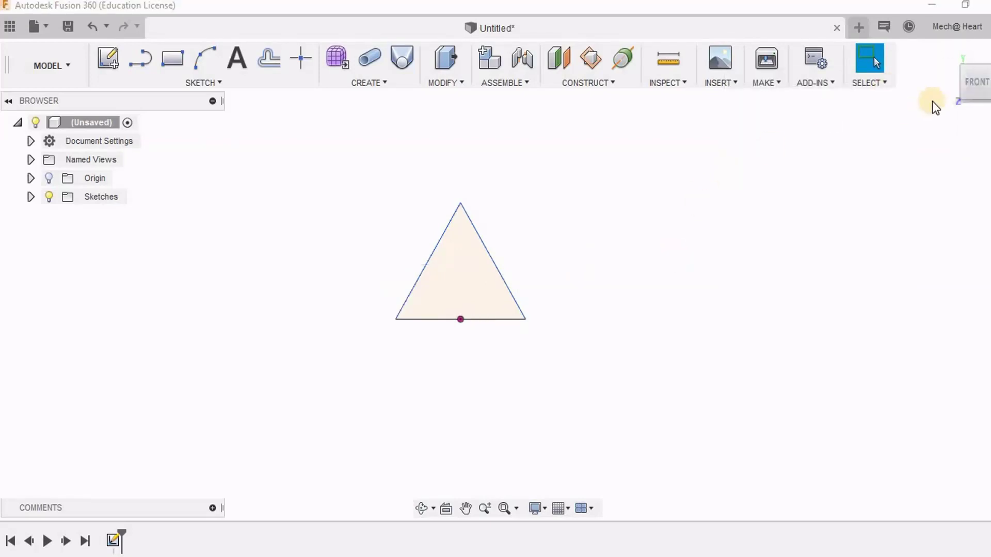
Step: Show the origin, sketch on the YZ plane, and place a point on the horizontal axis
left_click(947, 56)
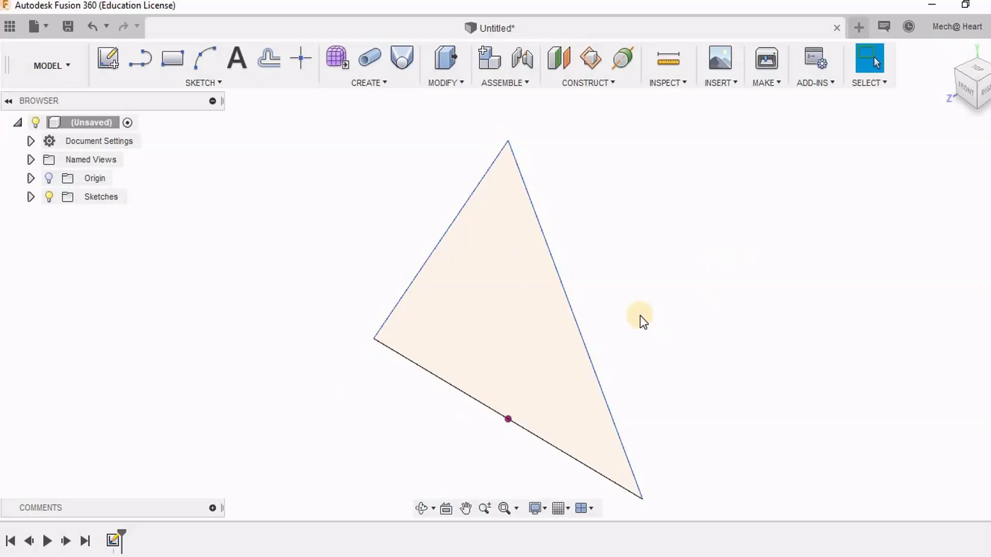
left_click(49, 178)
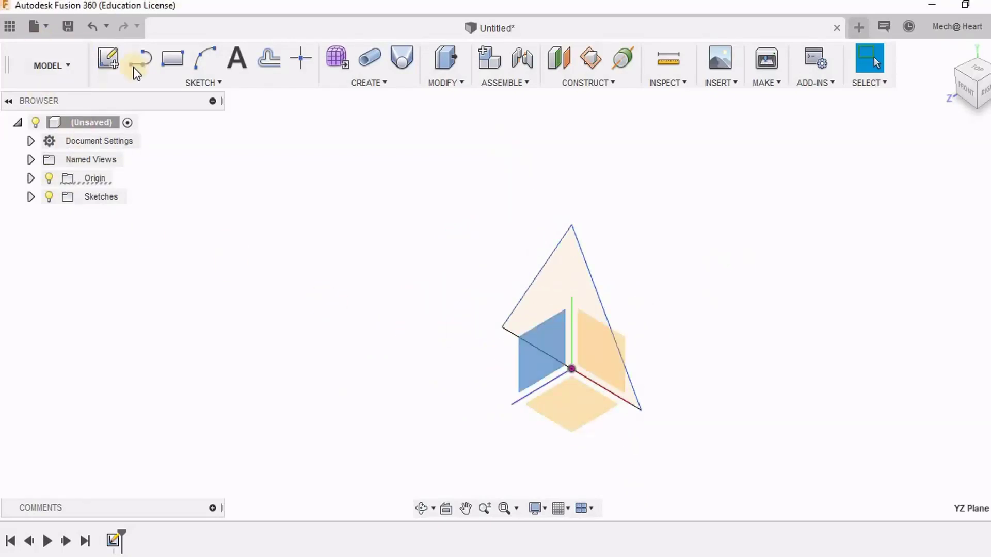
left_click(106, 64)
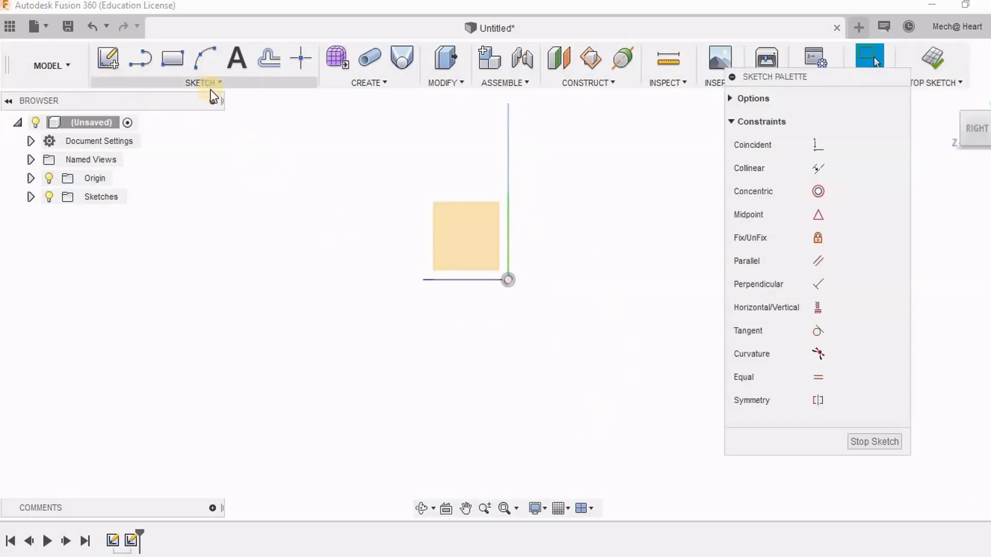
left_click(225, 84)
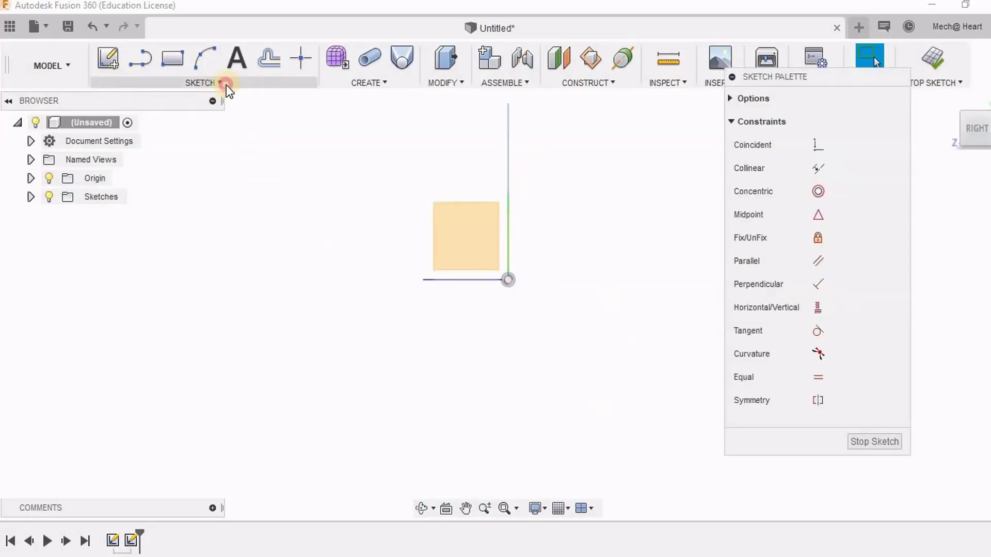
left_click(527, 281)
left_click(445, 279)
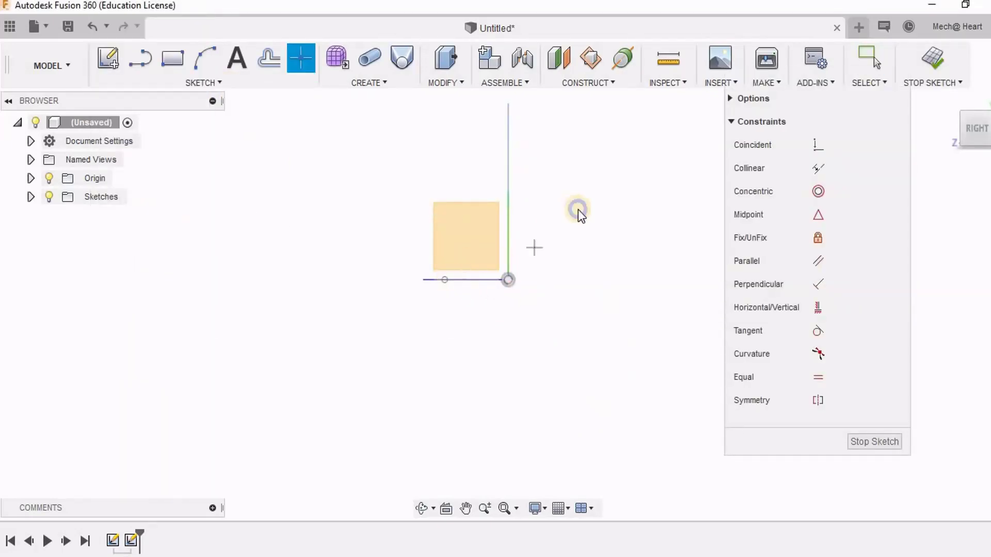
right_click_drag(617, 213, 633, 211)
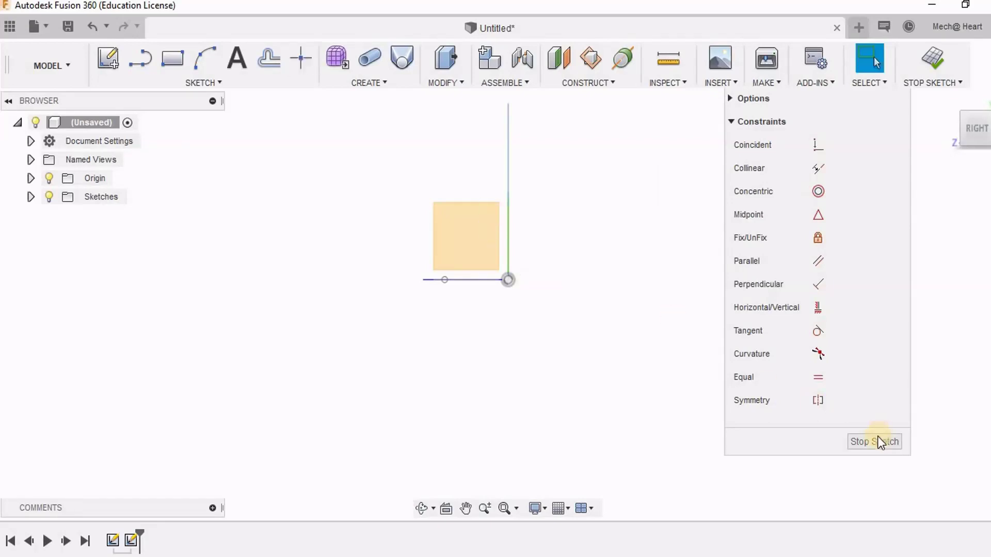
Step: Align the point horizontally with the origin and finish the point sketch
left_click(817, 309)
left_click(505, 281)
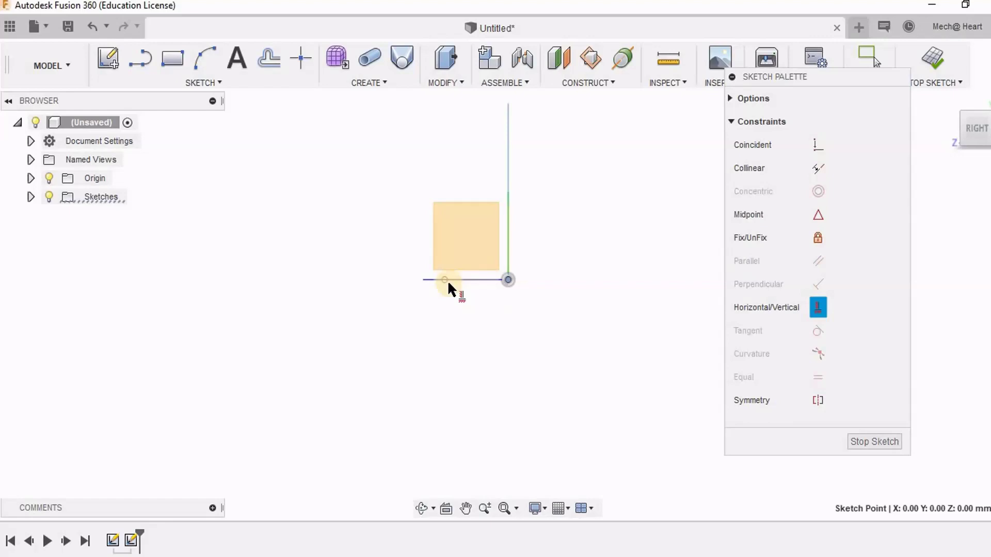
left_click(445, 280)
left_click(863, 446)
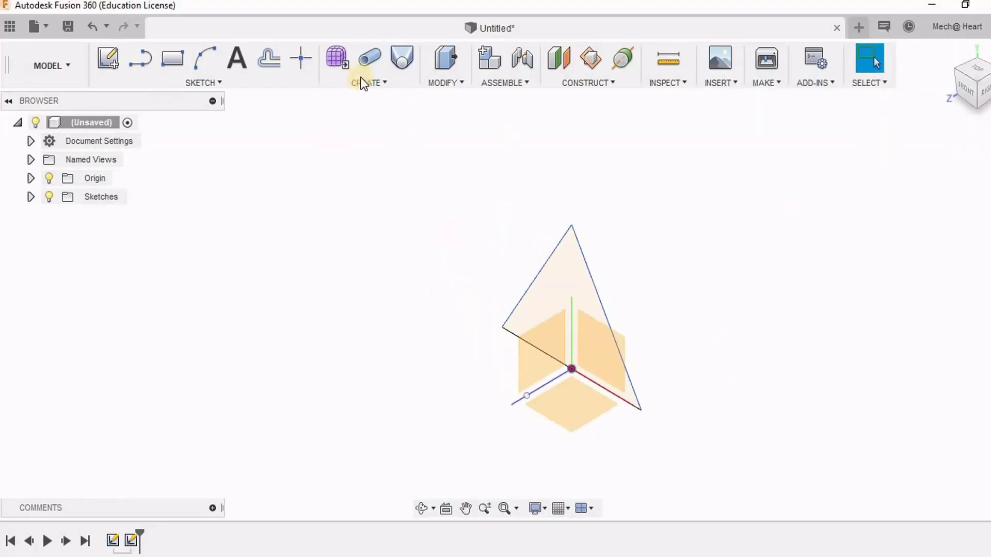
Step: Loft the triangle profile up to the sketch point into a solid pyramid, then inspect it
left_click(400, 58)
left_click(568, 301)
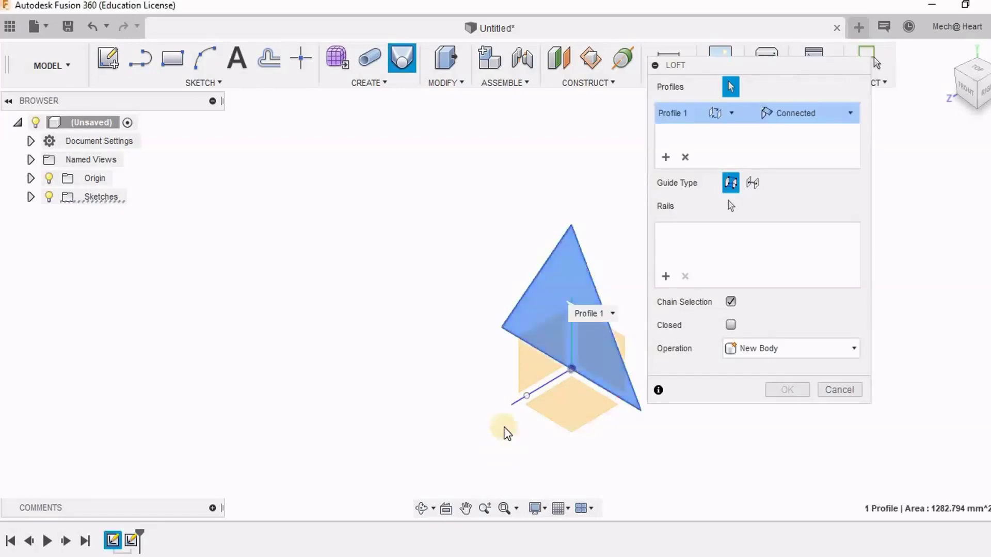
left_click(786, 389)
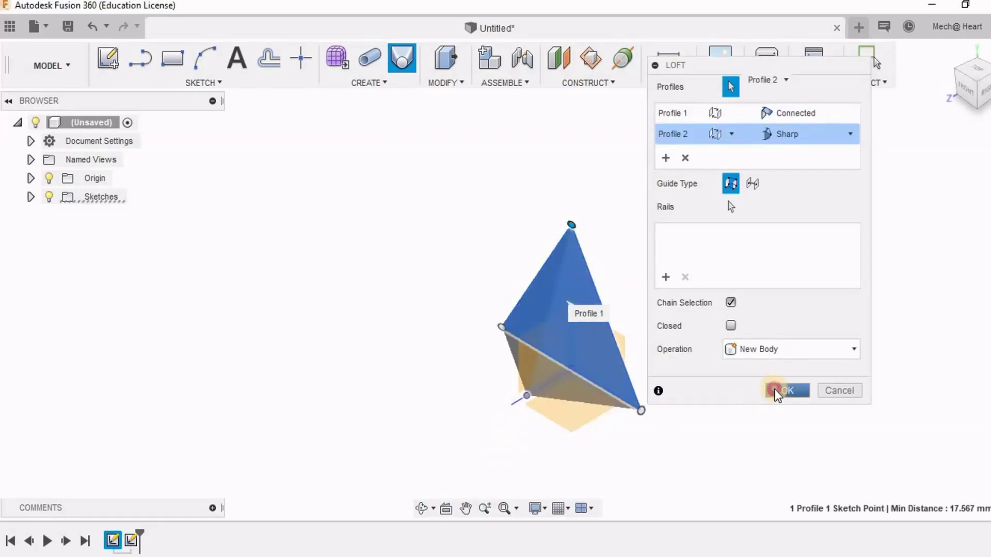
middle_click_drag(475, 424, 362, 368, "shift")
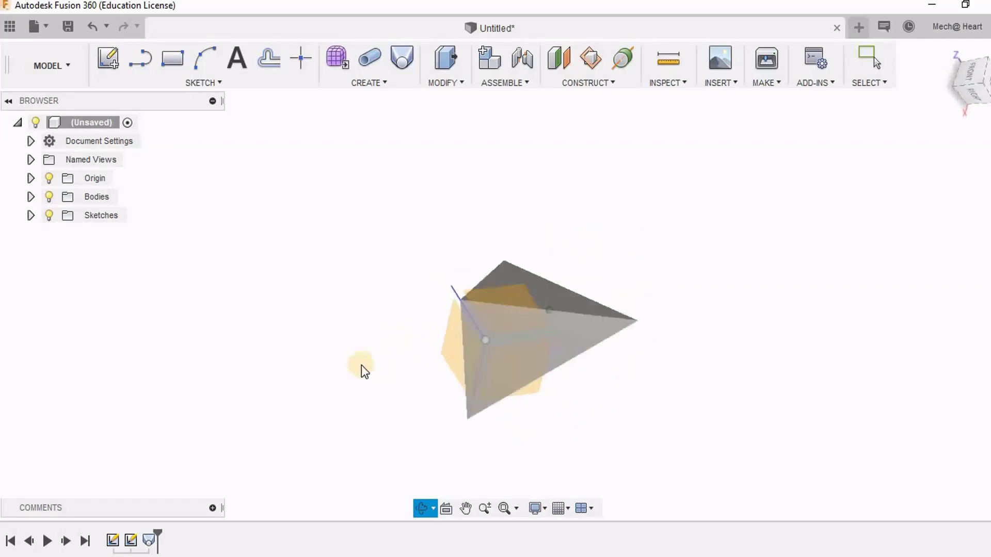
left_click(49, 178)
middle_click_drag(427, 222, 497, 231, "shift")
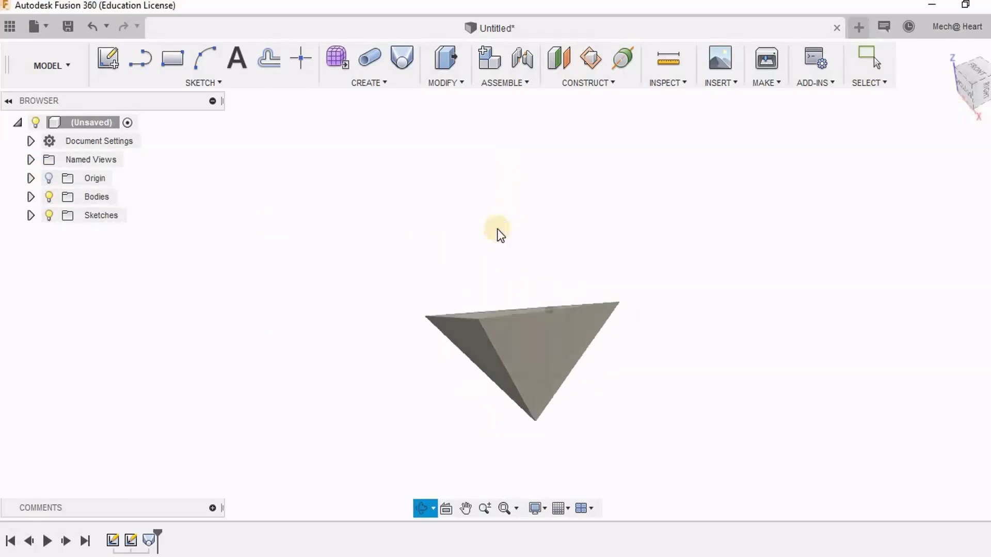
left_click(49, 178)
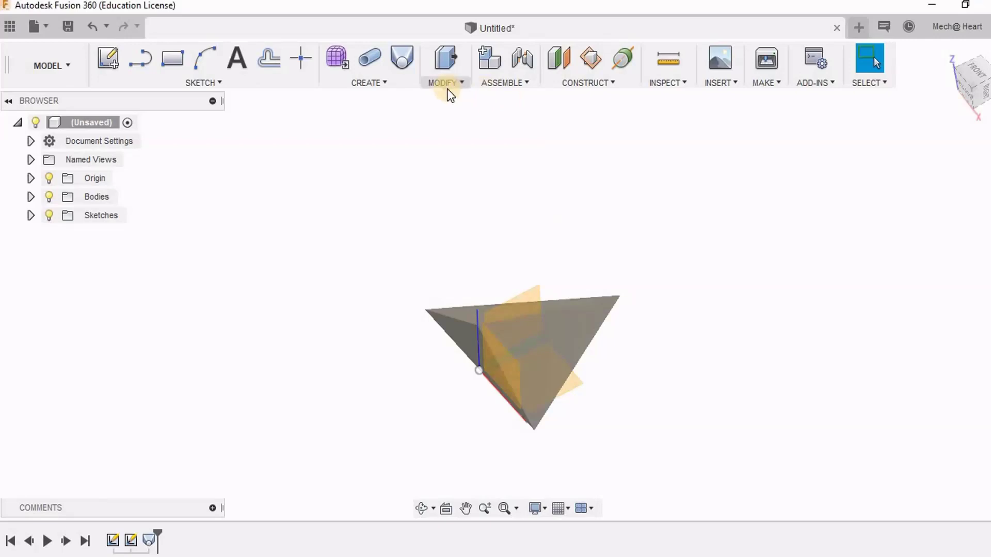
Step: Circularly pattern Body1 around the origin axis with a quantity of 5
left_click(367, 82)
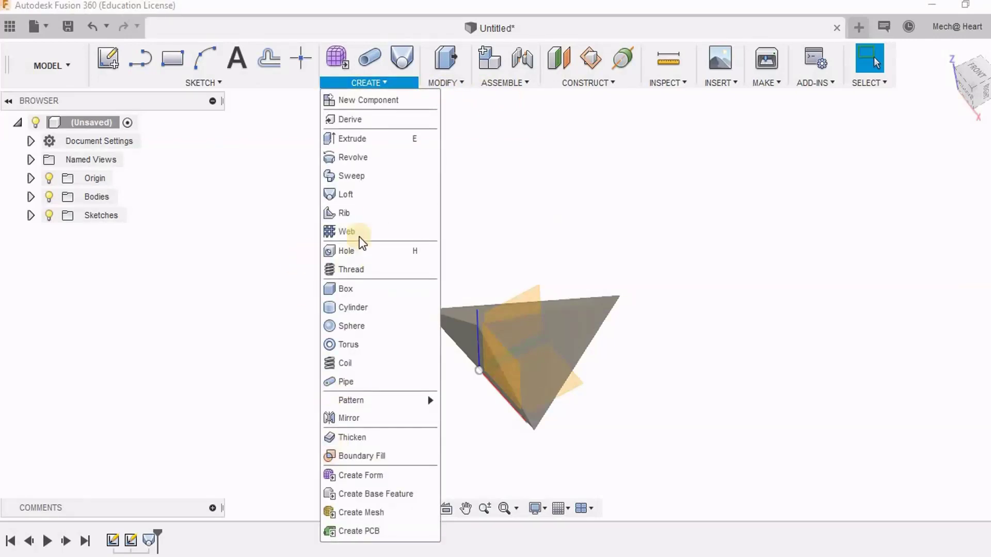
mouse_move(376, 402)
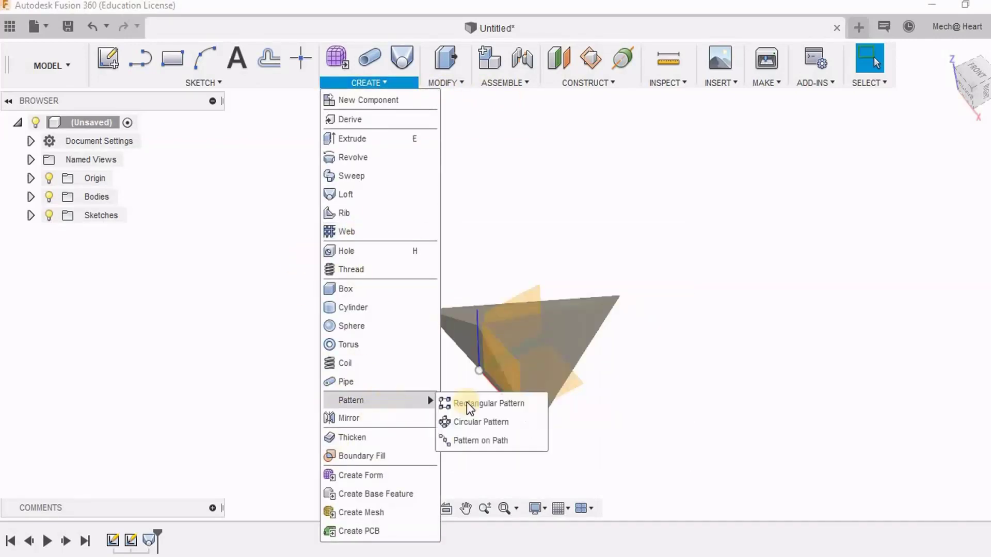
left_click(478, 421)
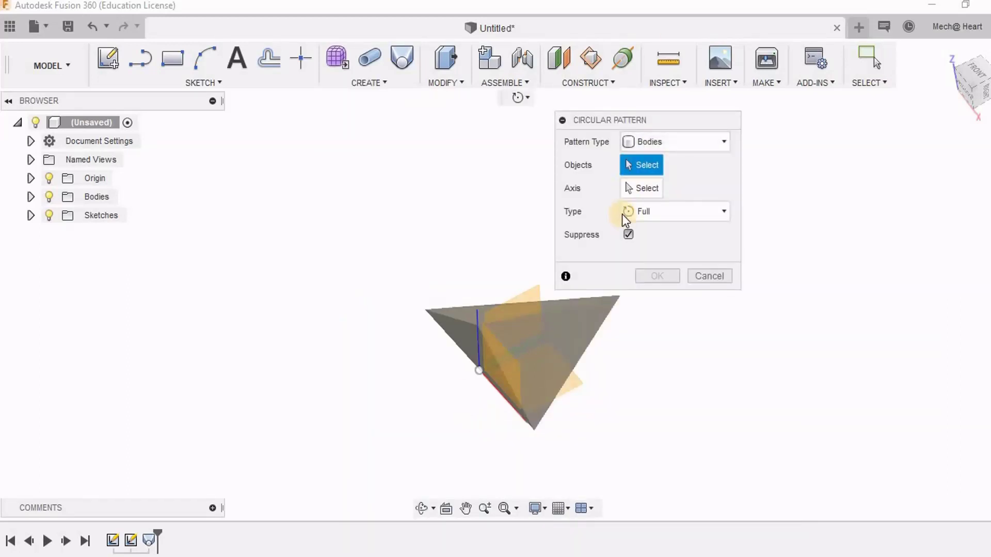
left_click(31, 196)
left_click(104, 215)
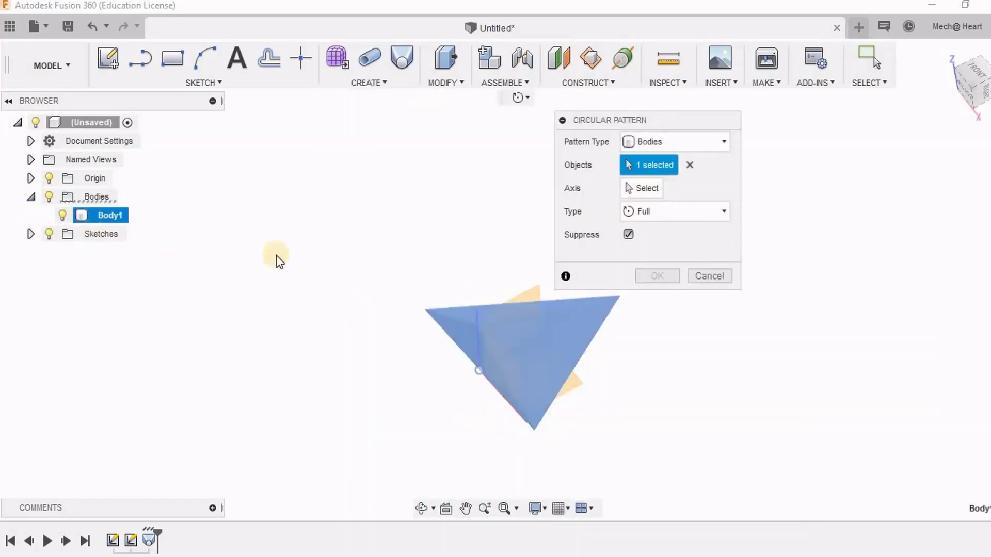
left_click(651, 189)
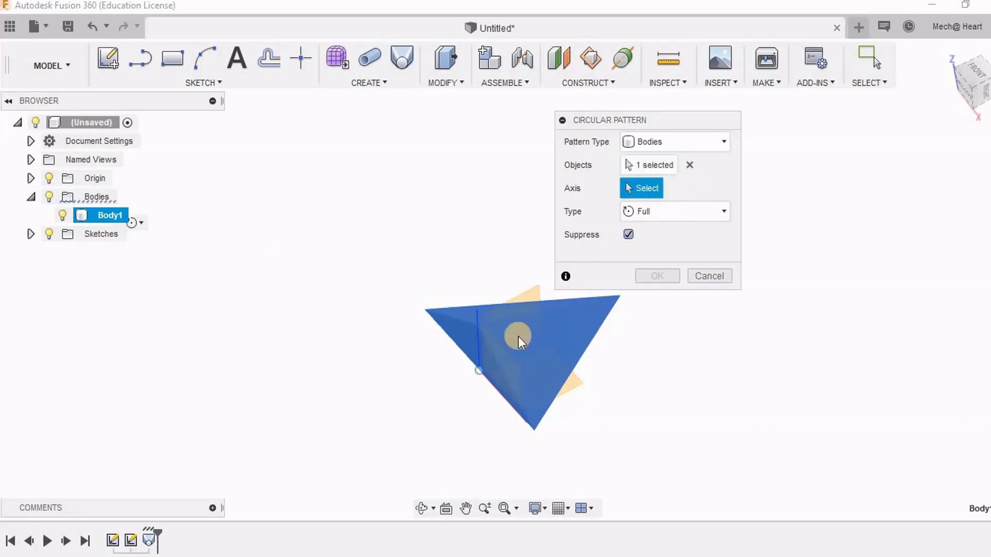
left_click(477, 342)
left_click(683, 257)
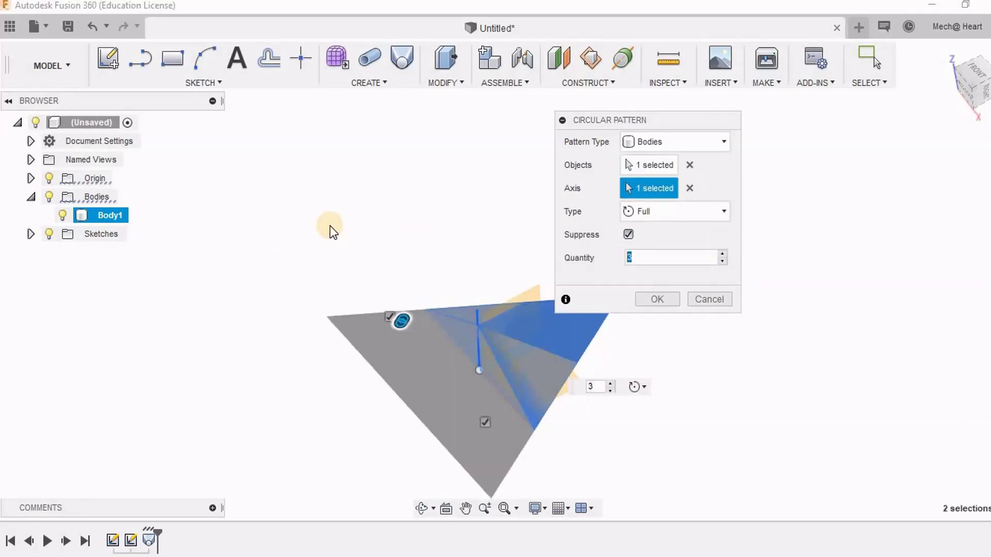
key("Return")
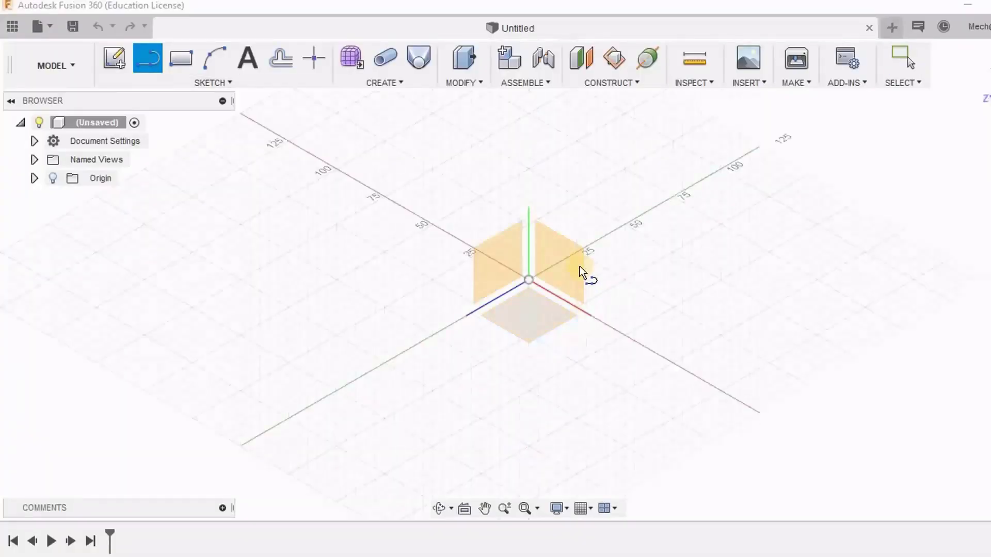
Step: Start a new sketch and draw a closed triangle from the origin with a horizontal base
left_click(575, 273)
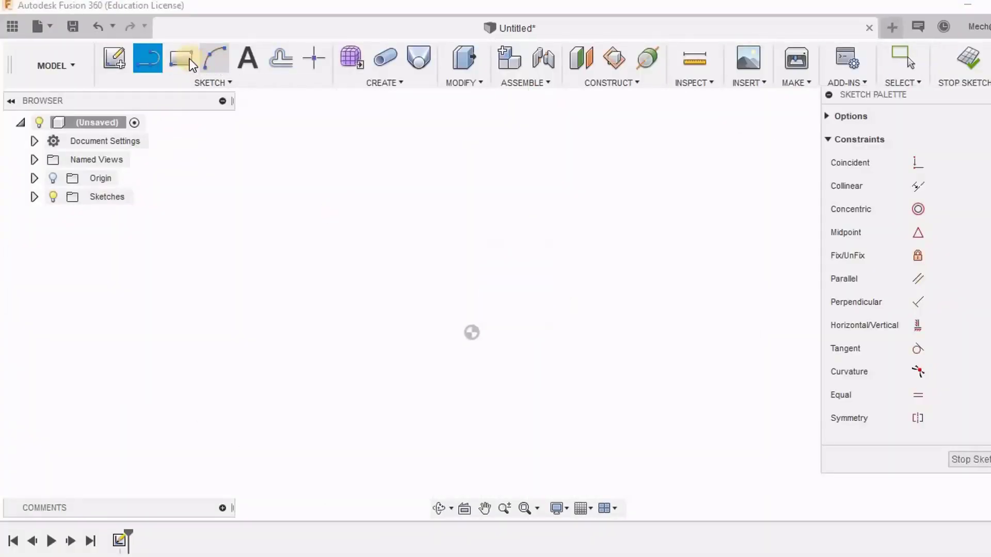
left_click(219, 67)
key("r")
left_click(150, 60)
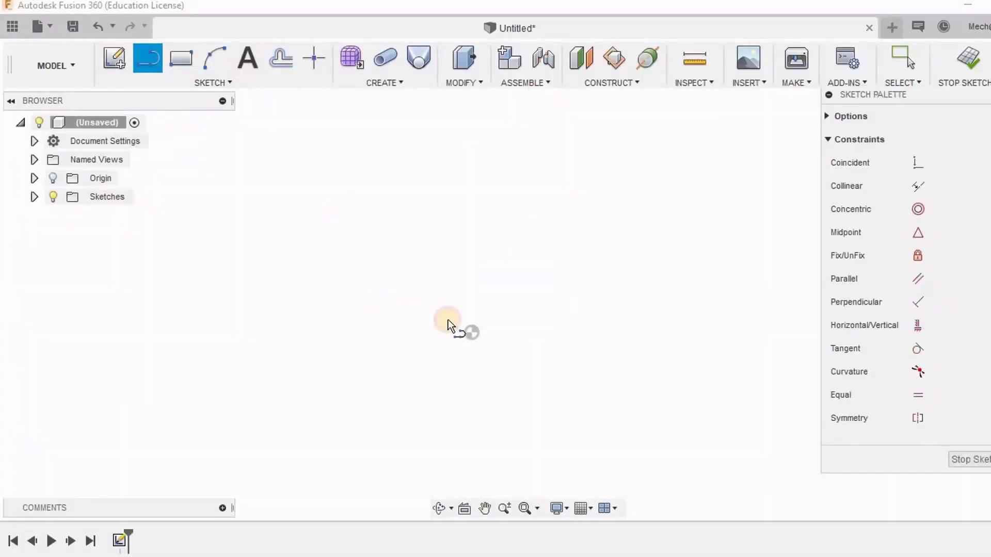
left_click(472, 333)
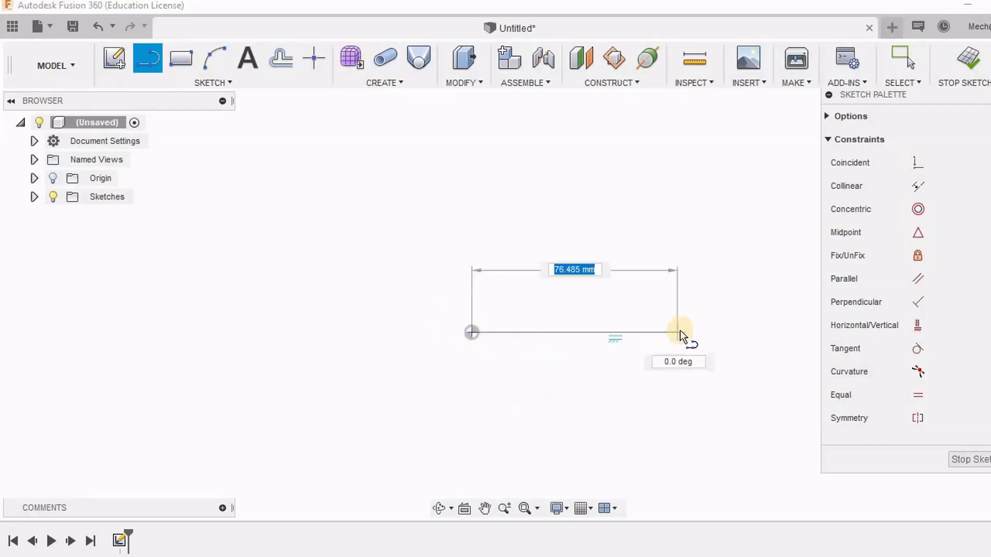
left_click(679, 332)
left_click(463, 227)
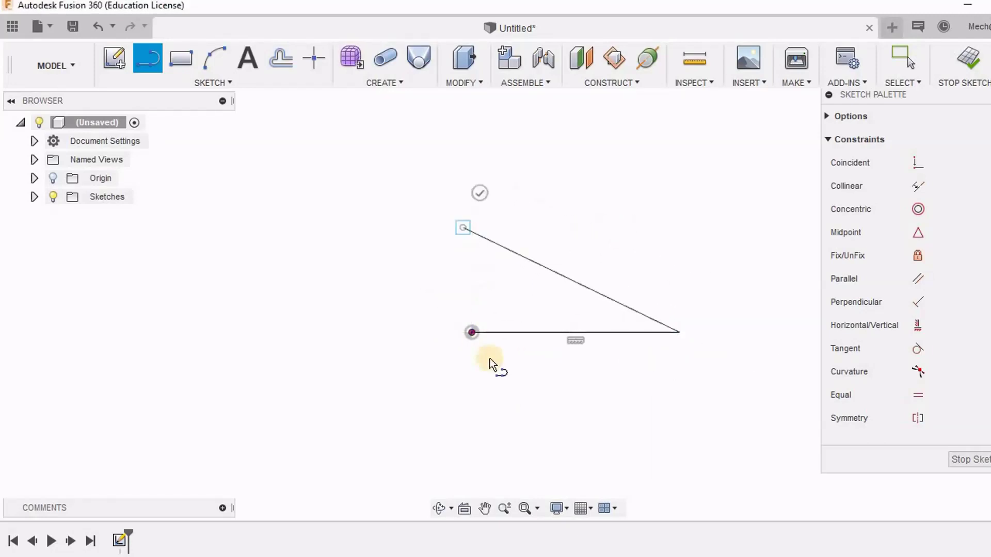
left_click(471, 332)
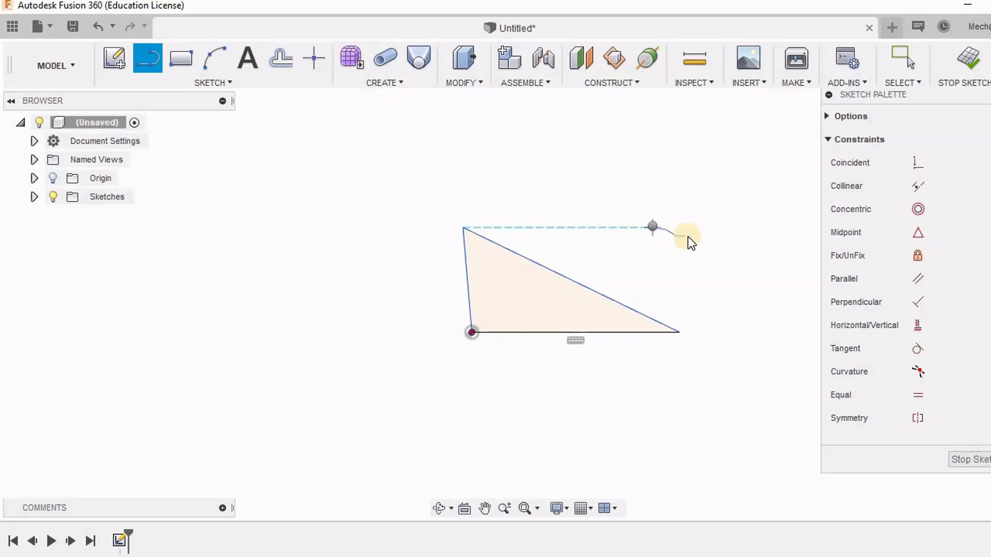
Step: End line drawing and constrain the triangle's left edge to be vertical
right_click(653, 227)
left_click(779, 263)
left_click(917, 325)
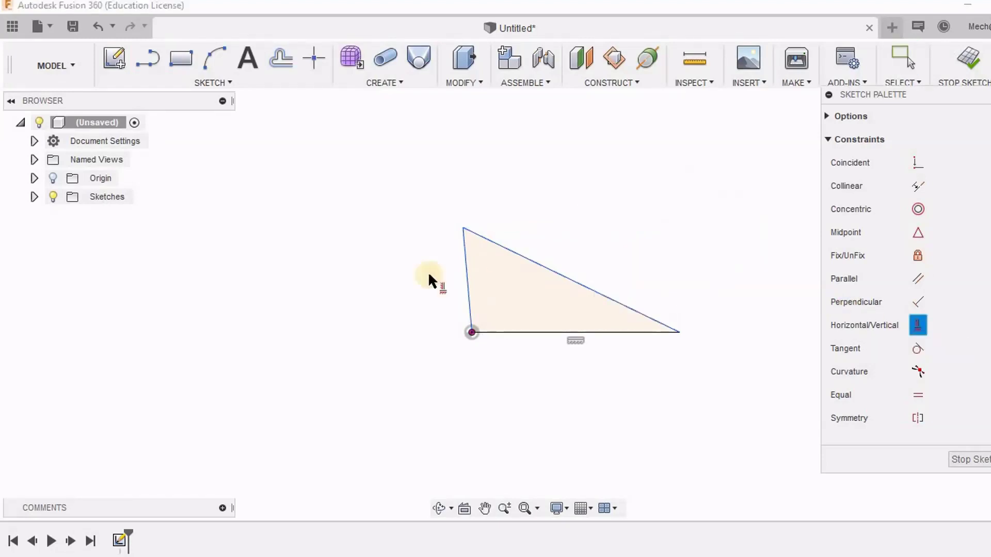
left_click(467, 283)
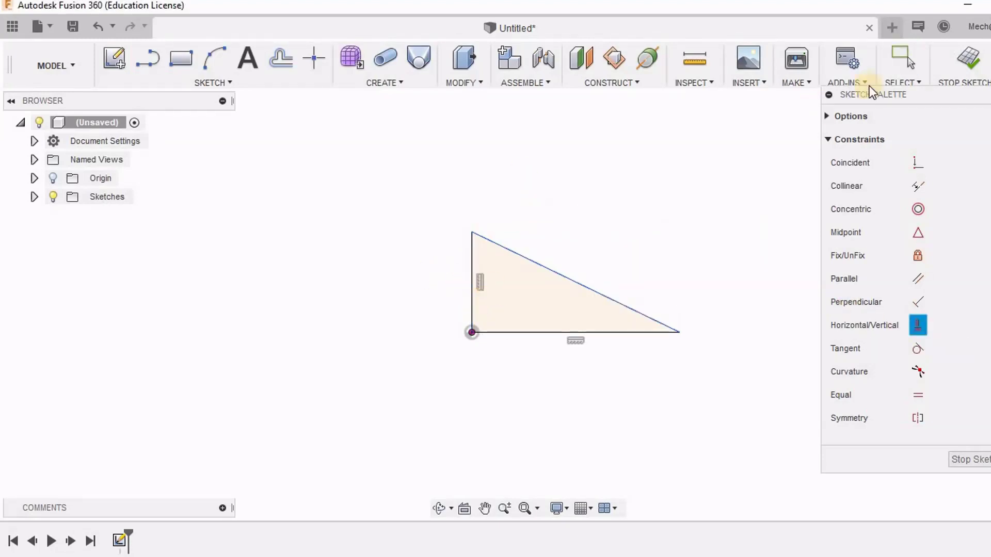
Step: Finish the triangle sketch and switch to the PATCH workspace
left_click(966, 65)
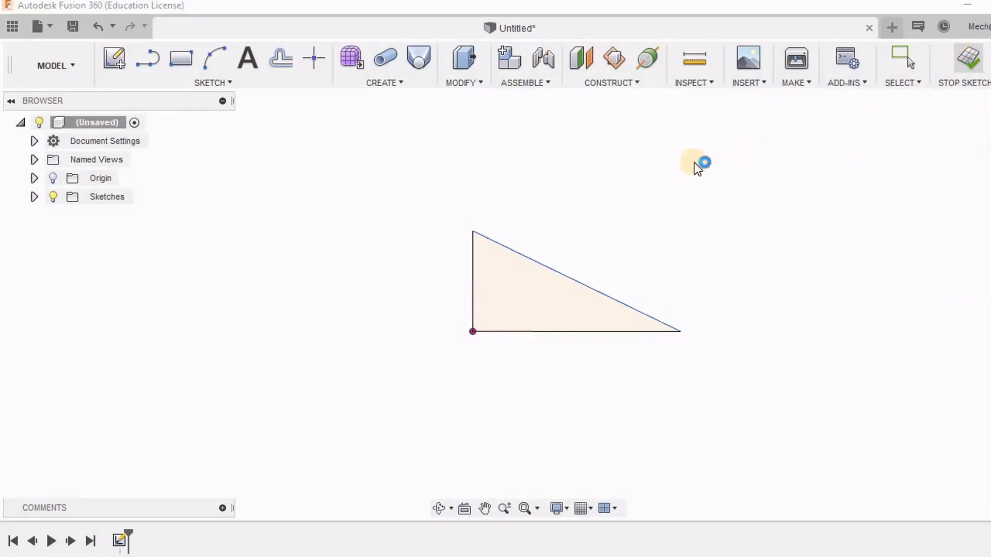
left_click(37, 72)
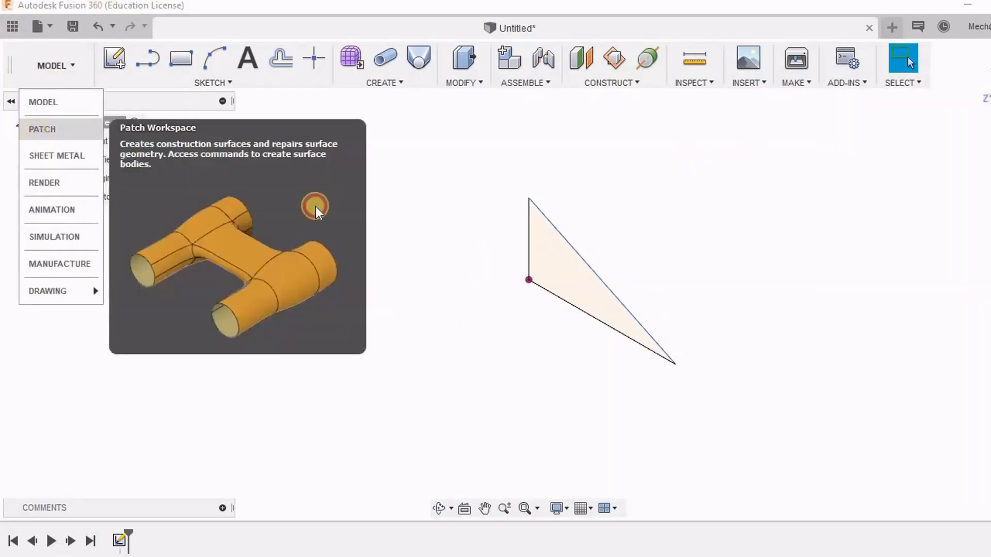
left_click(37, 131)
Step: Patch the triangle profile into a flat surface body
left_click(361, 62)
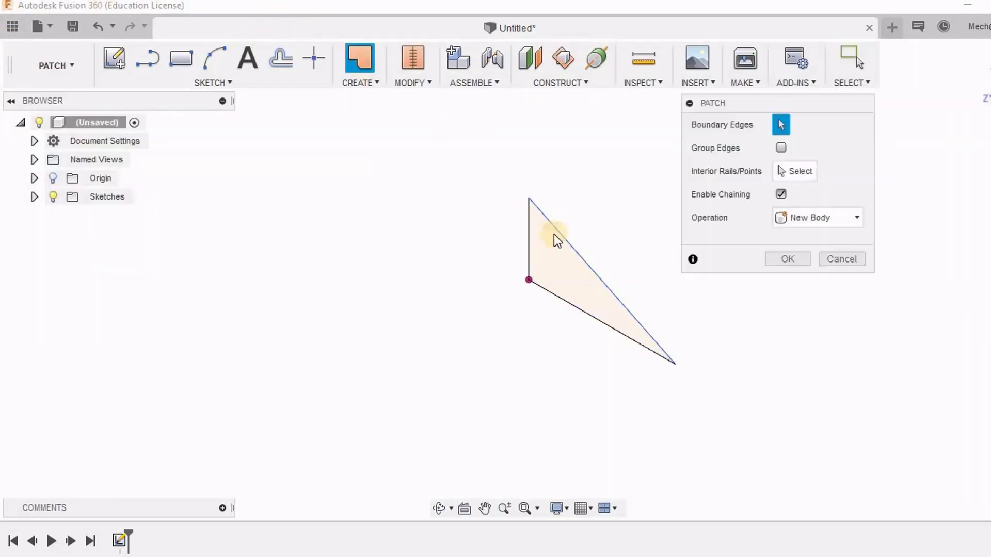
left_click(553, 235)
key("Return")
left_click(654, 219)
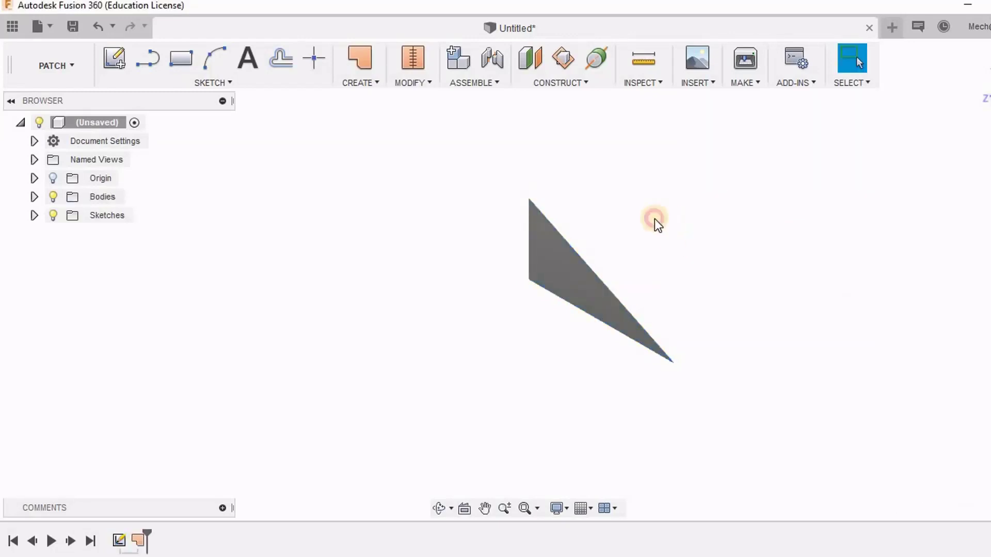
Step: Start a sketch on a vertical plane and project the surface's vertical edge
left_click(112, 59)
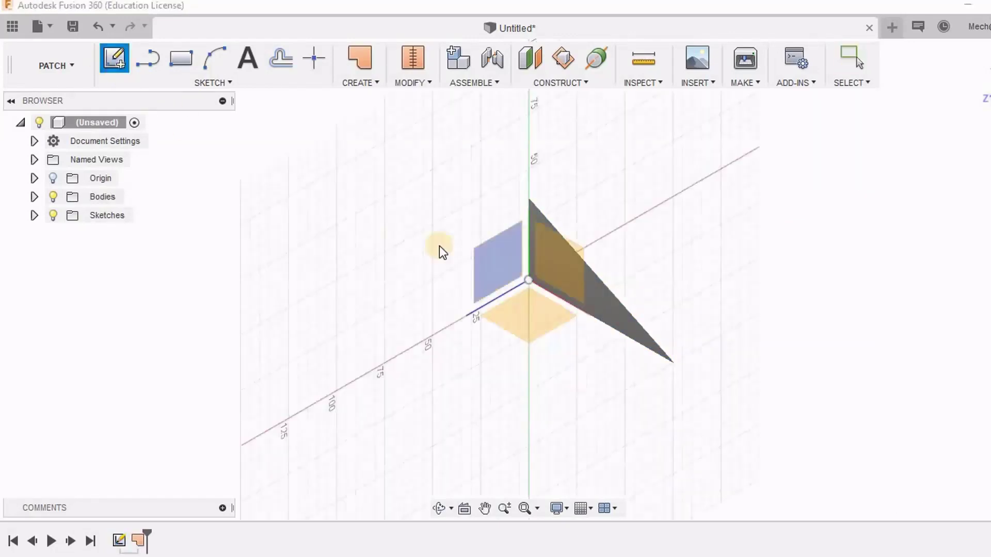
left_click(501, 272)
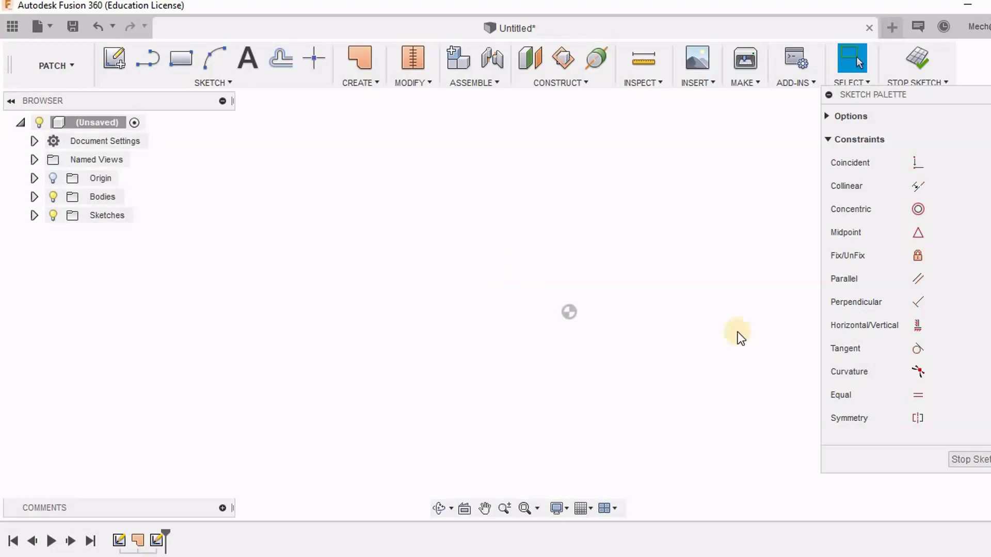
key("p")
left_click(568, 274)
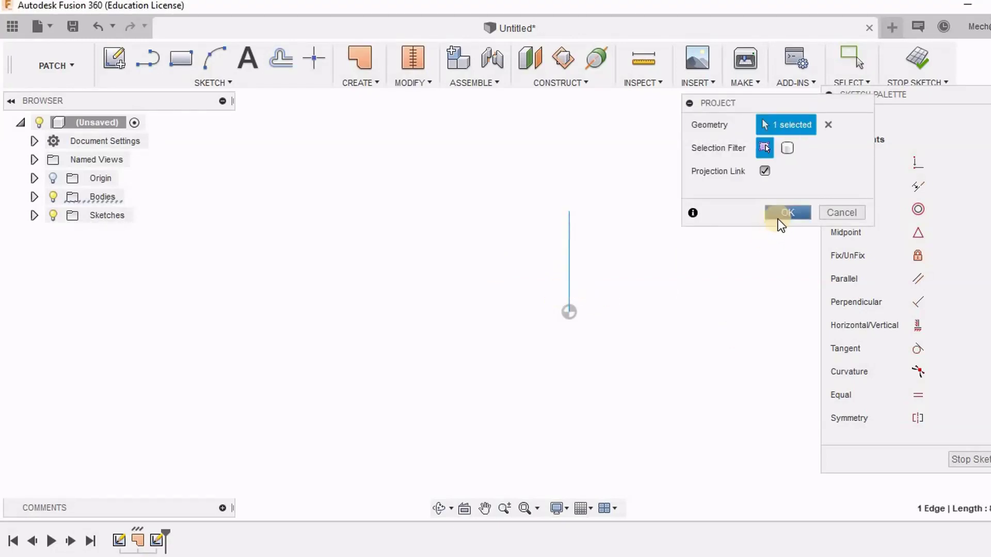
Step: Draw a slanted line from the edge's top down-left, adjust its endpoint, and finish the sketch
left_click(147, 59)
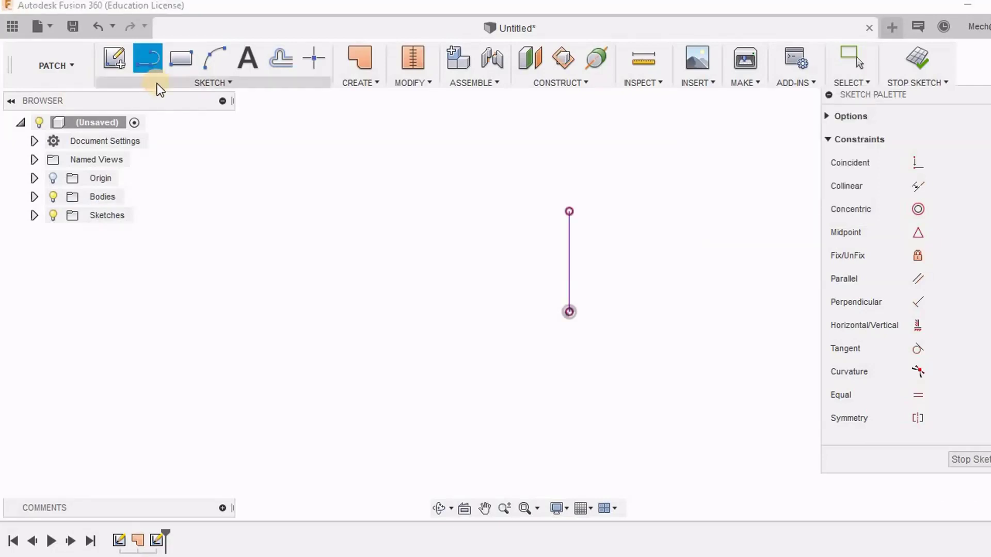
left_click(570, 211)
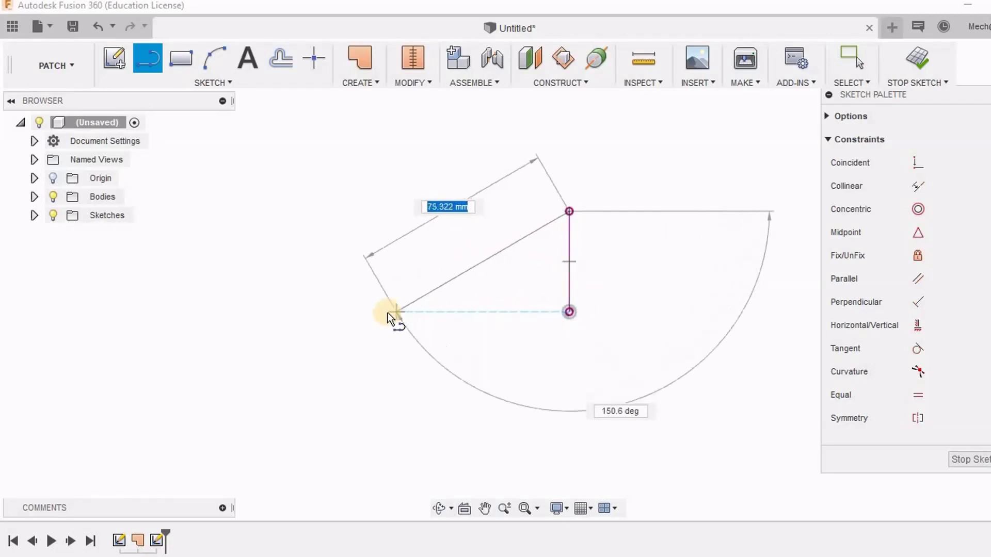
left_click(387, 312)
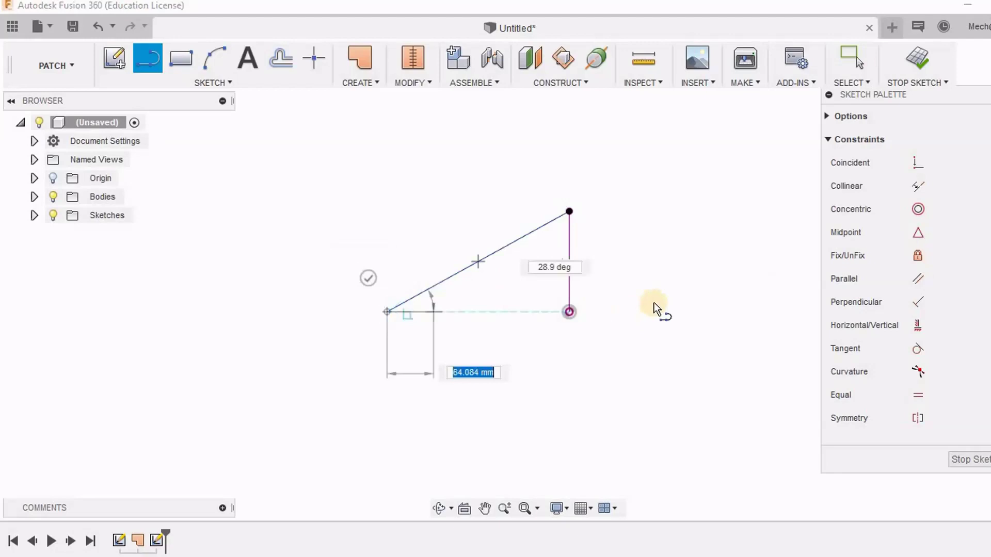
right_click(667, 200)
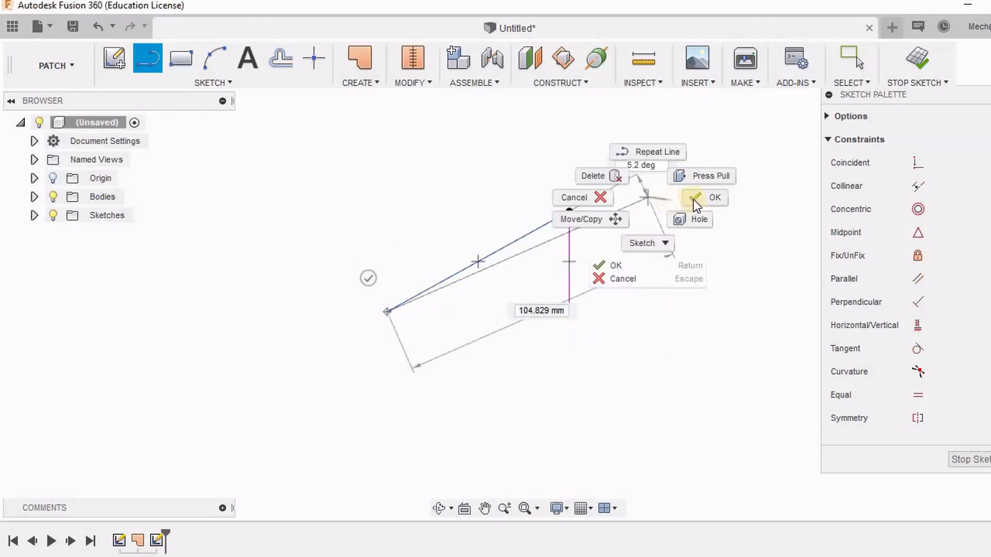
left_click(692, 198)
left_click_drag(392, 314, 436, 311)
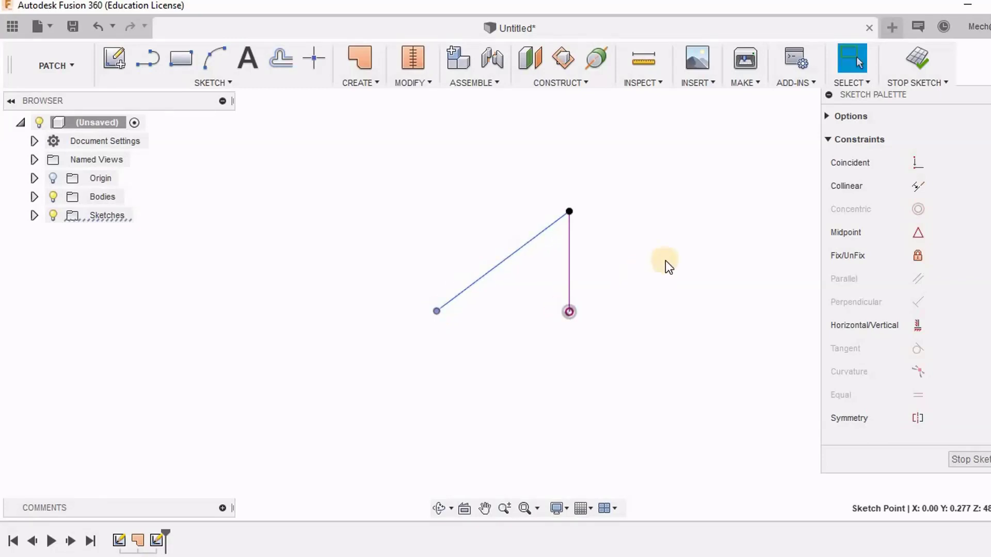
left_click(914, 60)
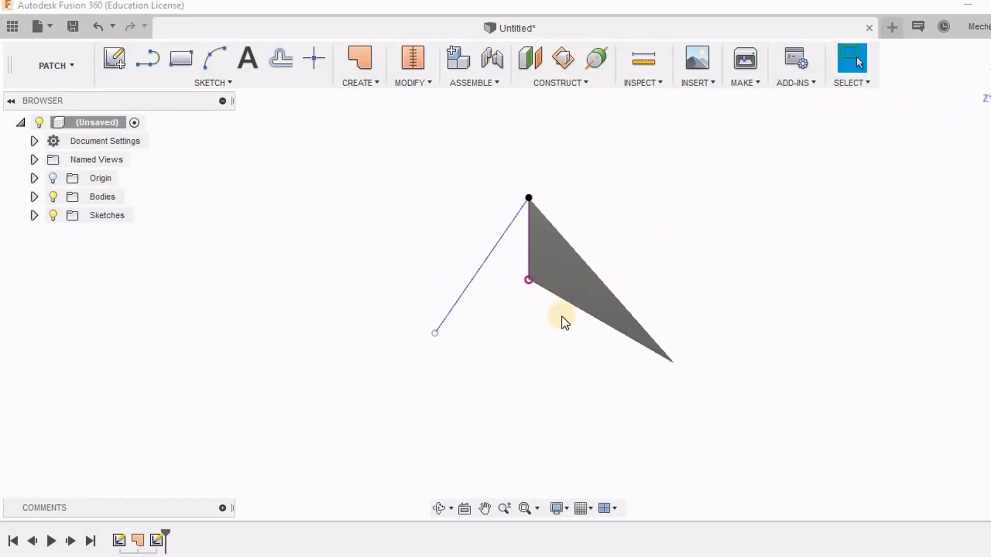
Step: Move the slanted line's lower endpoint up and to the right
left_click(432, 334)
left_click_drag(433, 334, 483, 302)
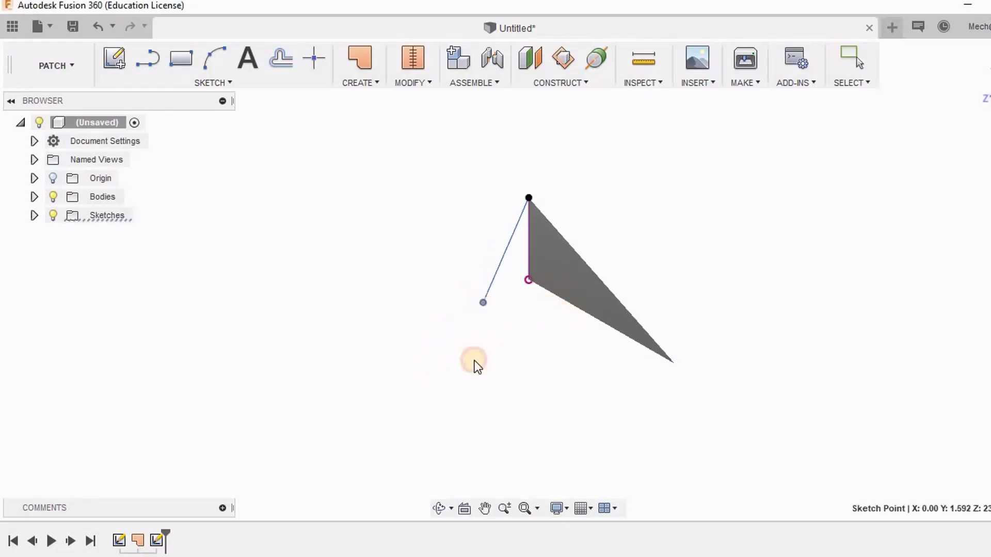
left_click(148, 66)
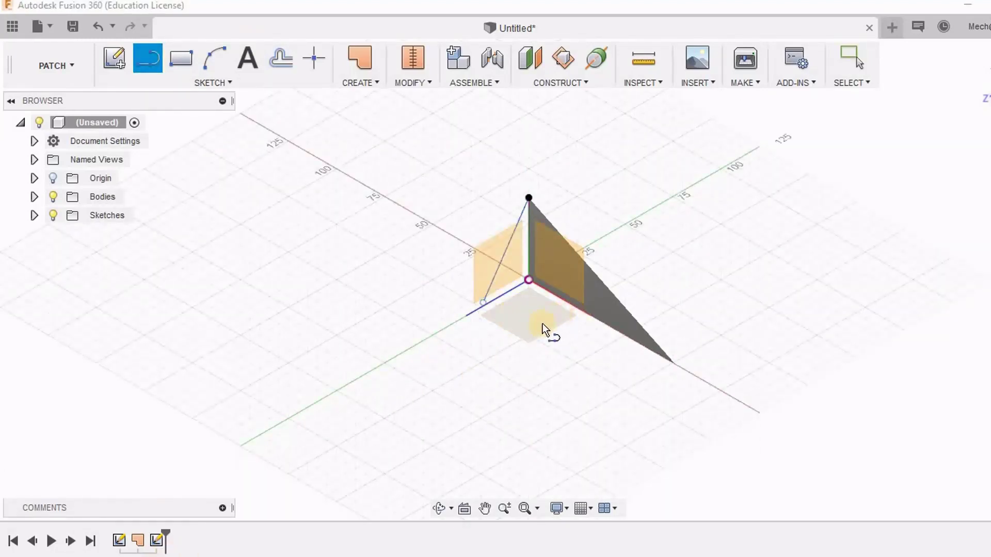
right_click(435, 274)
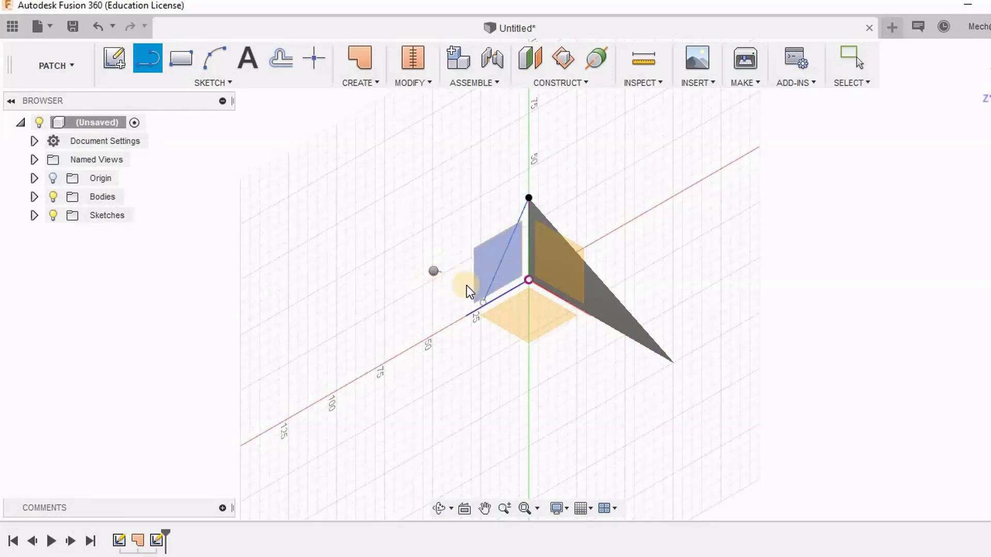
left_click(360, 272)
scroll(478, 321, "up", 3)
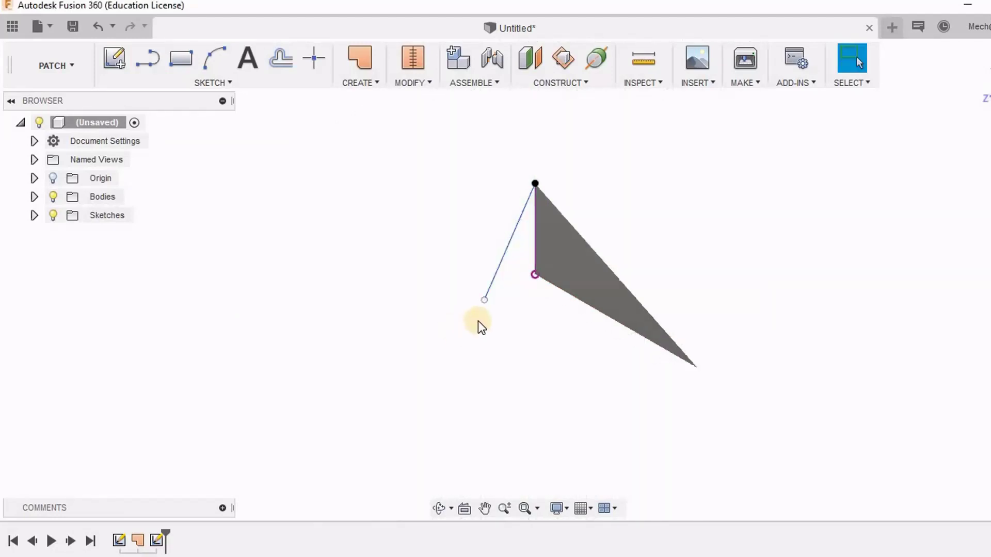
Step: Edit the sketch, close the triangle with a horizontal bottom line, and finish the sketch
left_click(157, 540)
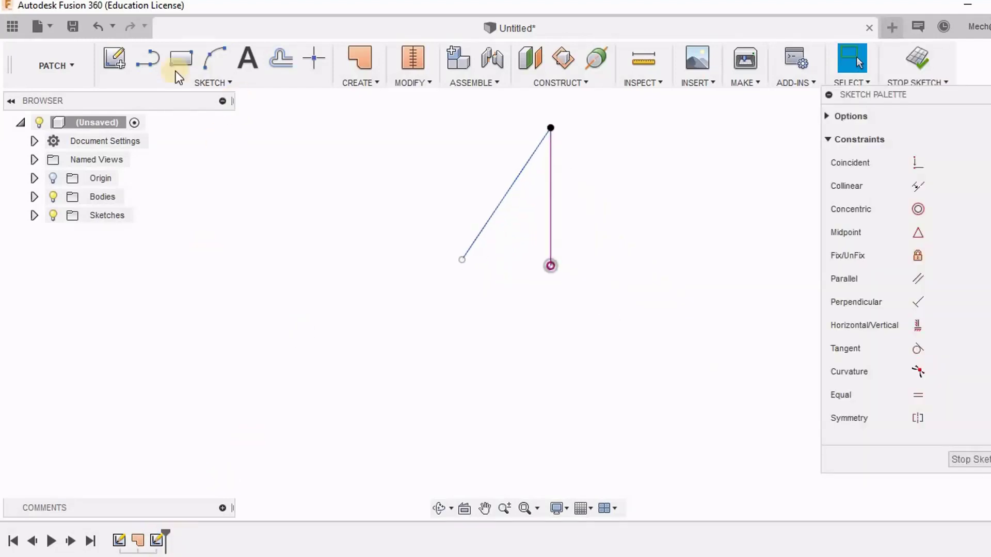
left_click(153, 53)
left_click(550, 265)
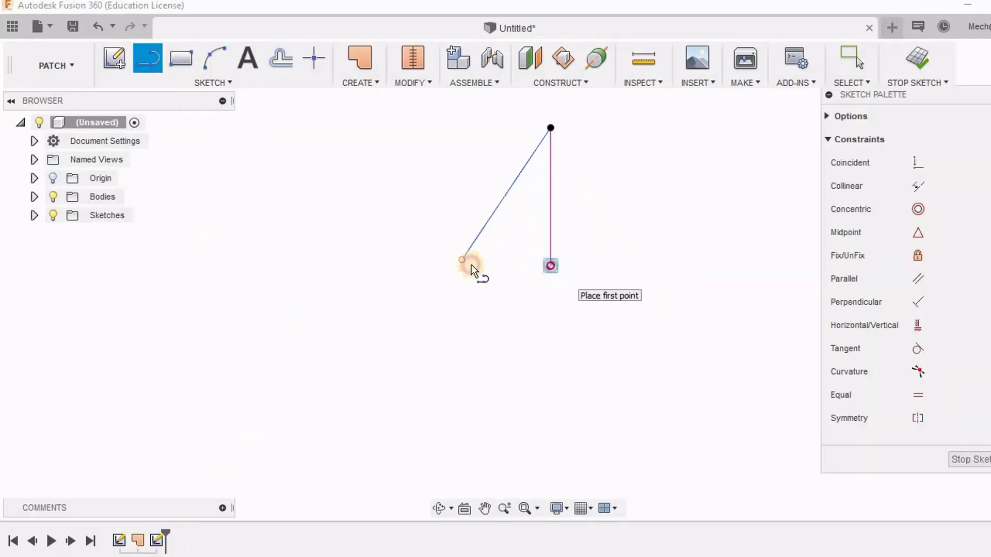
left_click(462, 260)
right_click(398, 209)
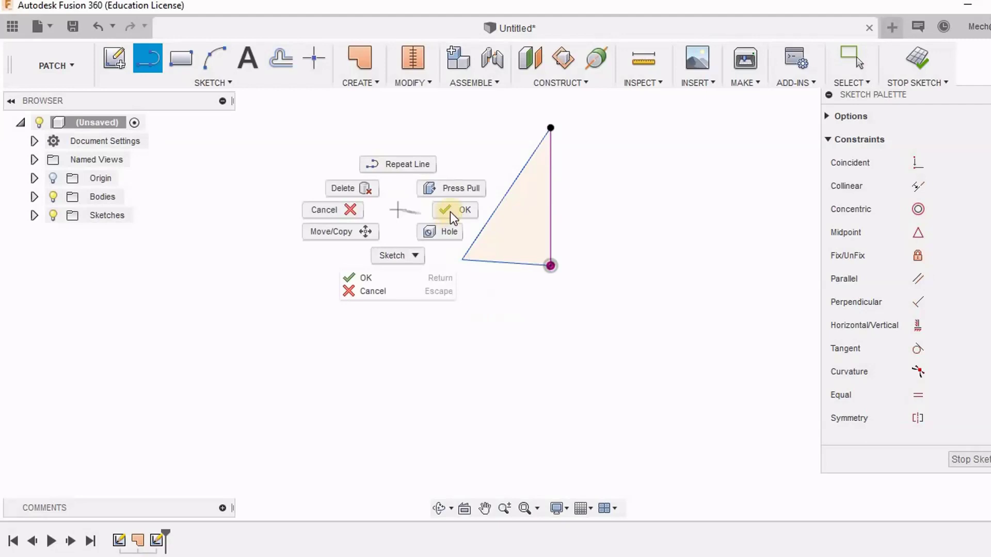
key("Escape")
left_click(840, 332)
left_click(512, 262)
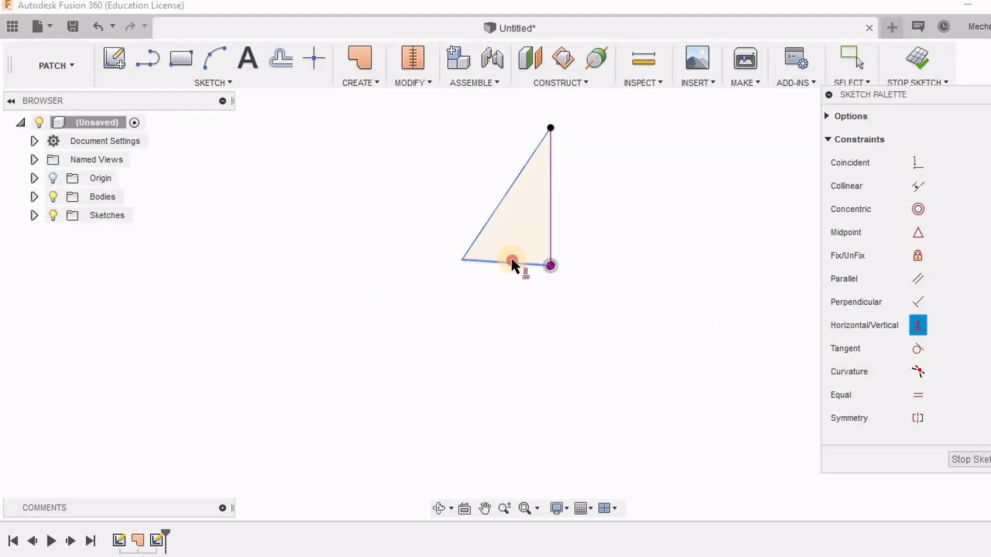
left_click(905, 61)
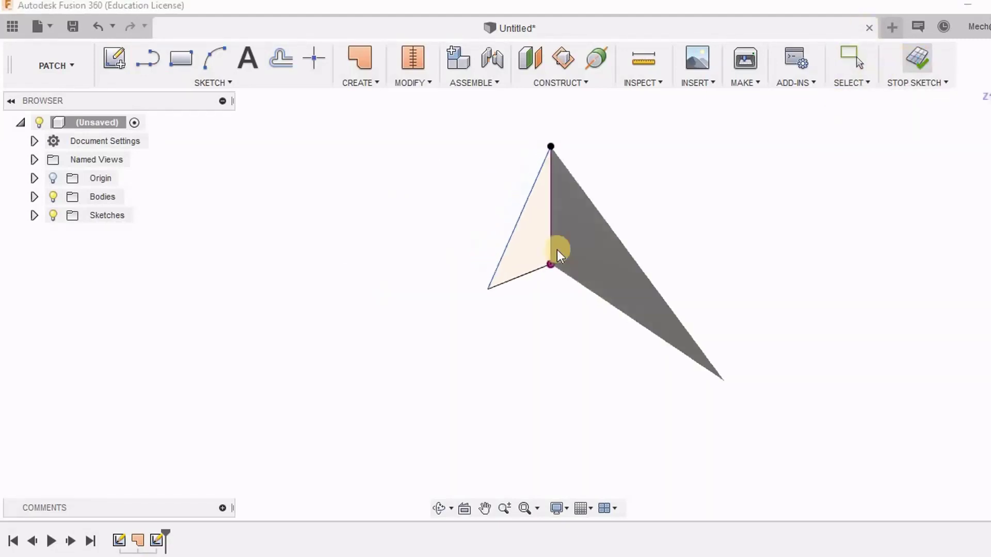
Step: Patch the new triangle profile into a second surface
left_click(377, 58)
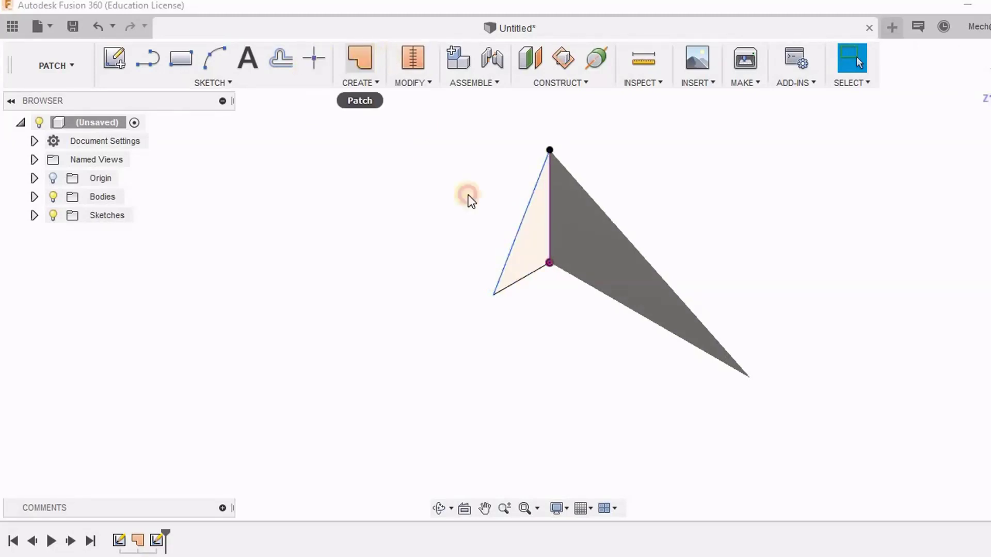
left_click(528, 269)
left_click(781, 329)
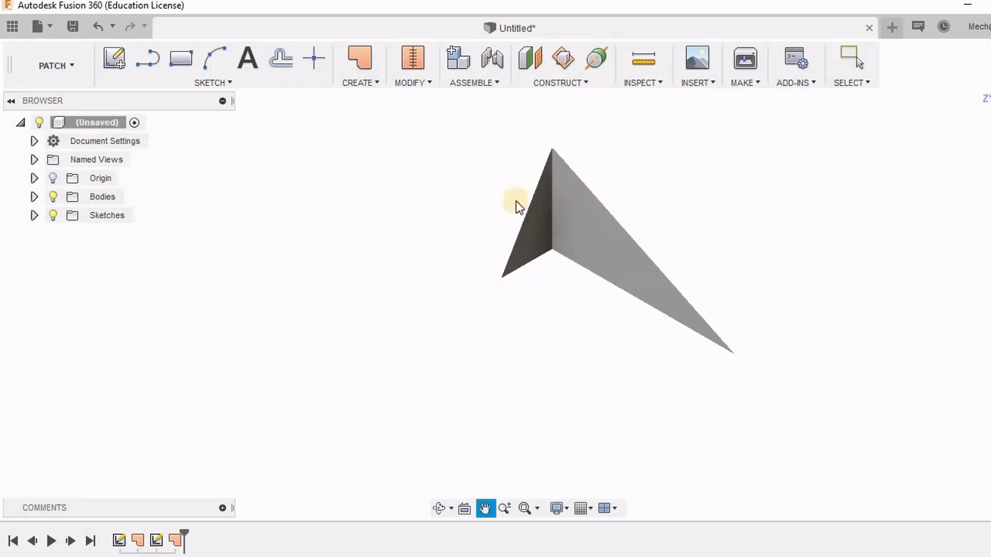
middle_click_drag(515, 206, 464, 183)
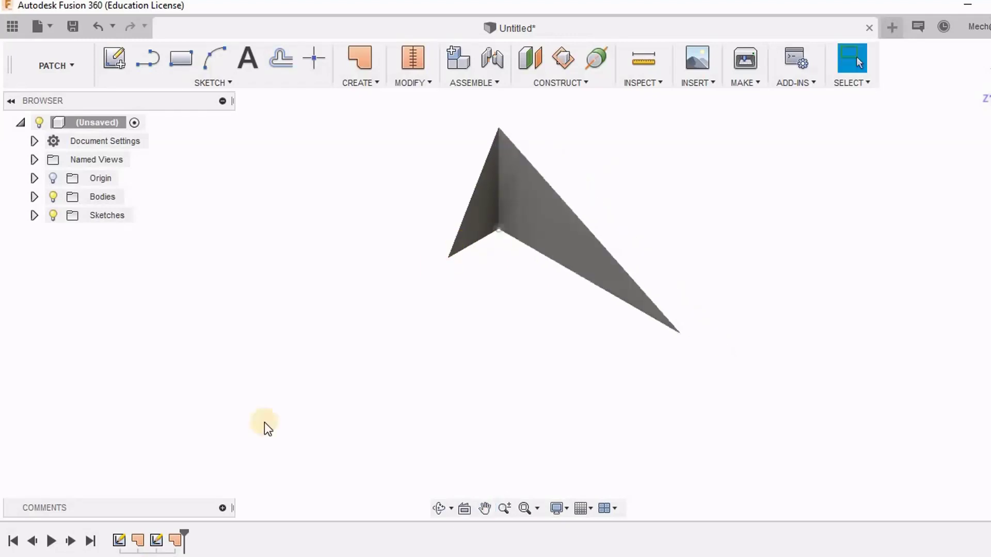
Step: Start a sketch on the XY plane and project the horizontal and vertical axes into it
left_click(53, 178)
left_click(118, 58)
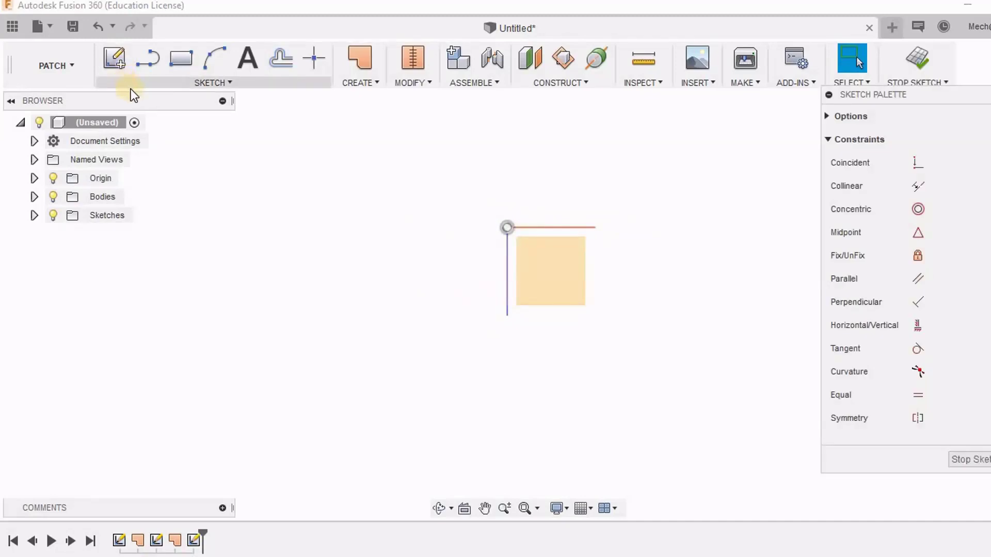
key("p")
left_click(547, 227)
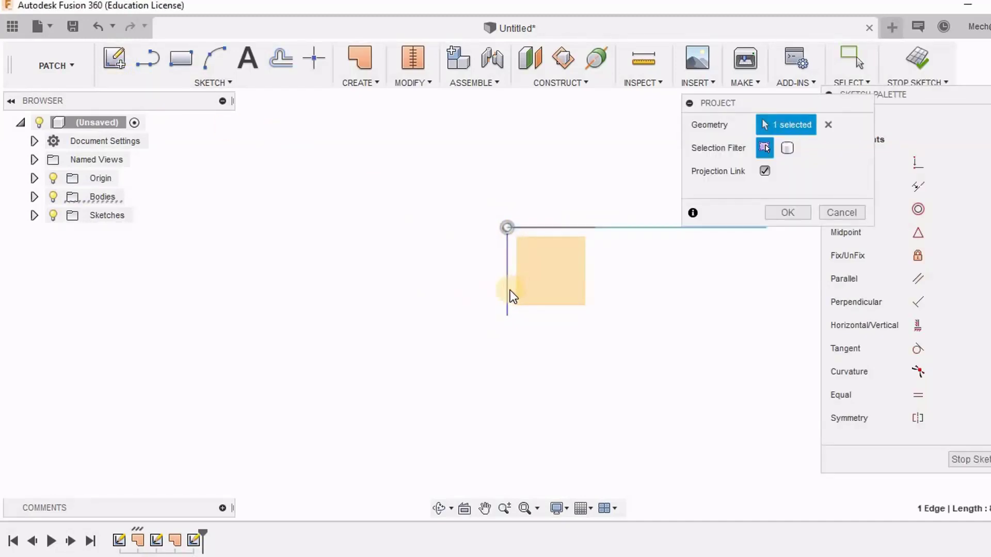
left_click(507, 305)
middle_click_drag(409, 318, 192, 340)
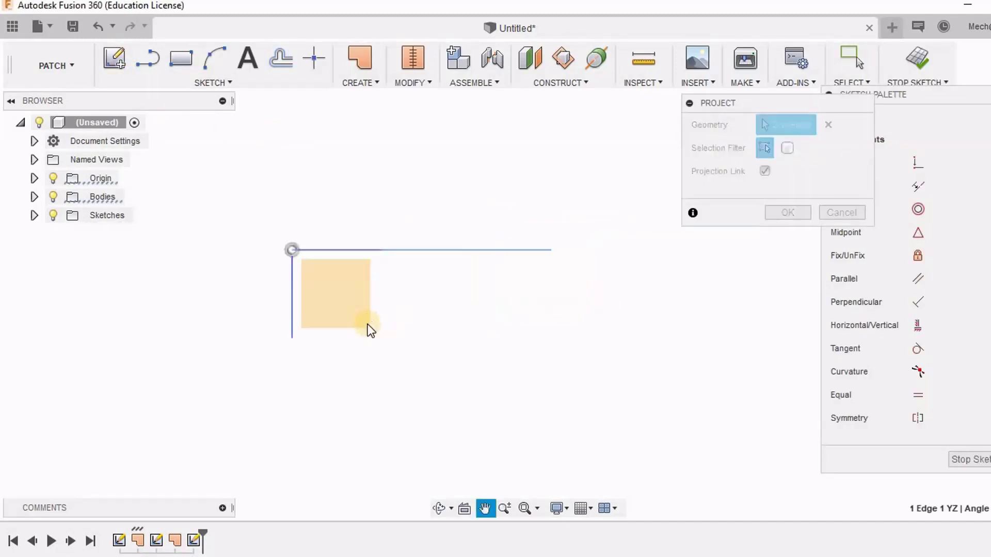
left_click(794, 213)
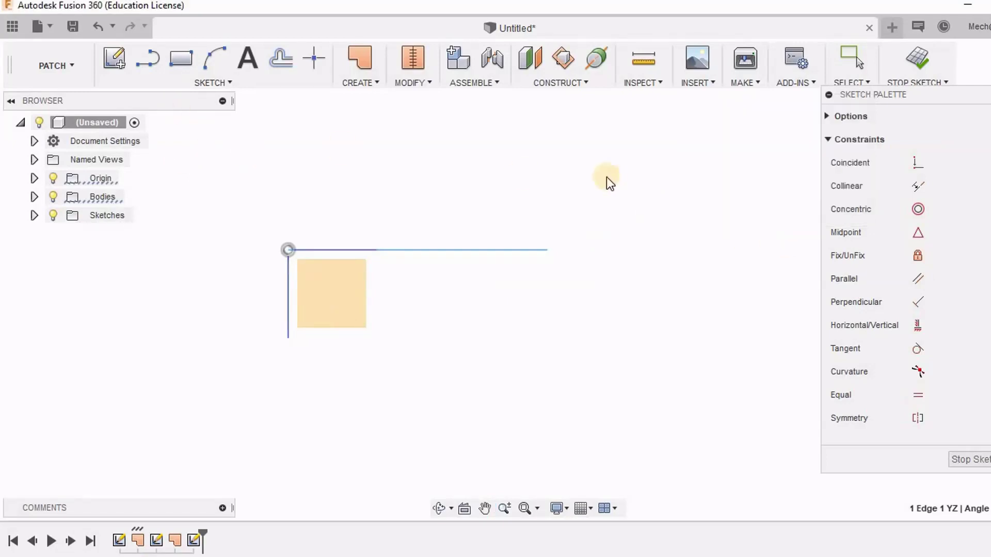
Step: Select the projected vertical line and bring its lower end into view
left_click(301, 249)
scroll(303, 254, "up", 6)
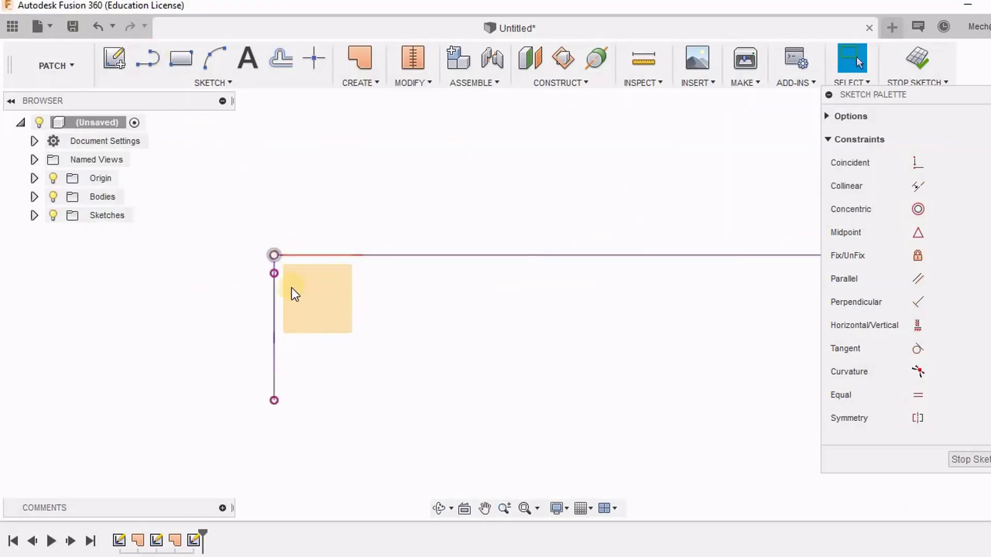
left_click(236, 296)
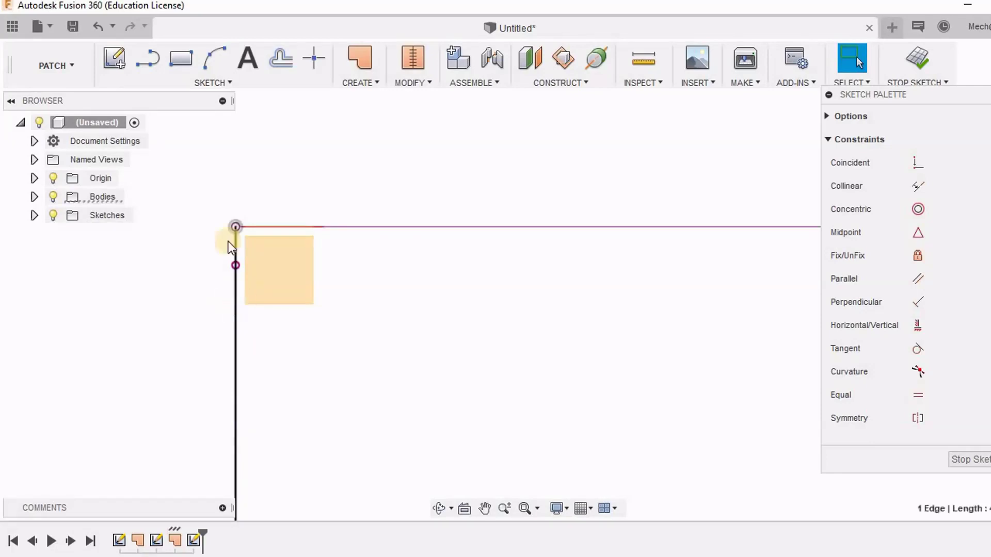
left_click(239, 266)
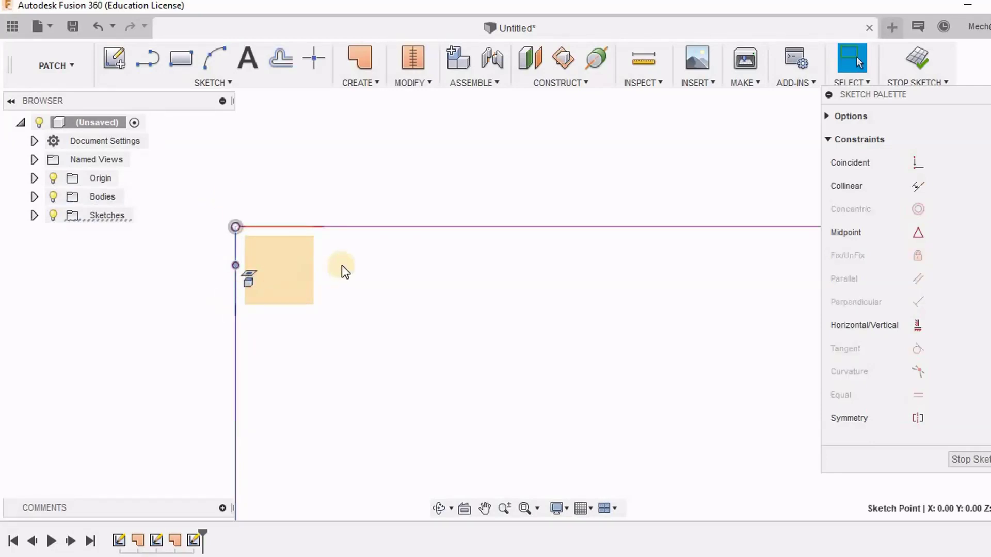
left_click(238, 343)
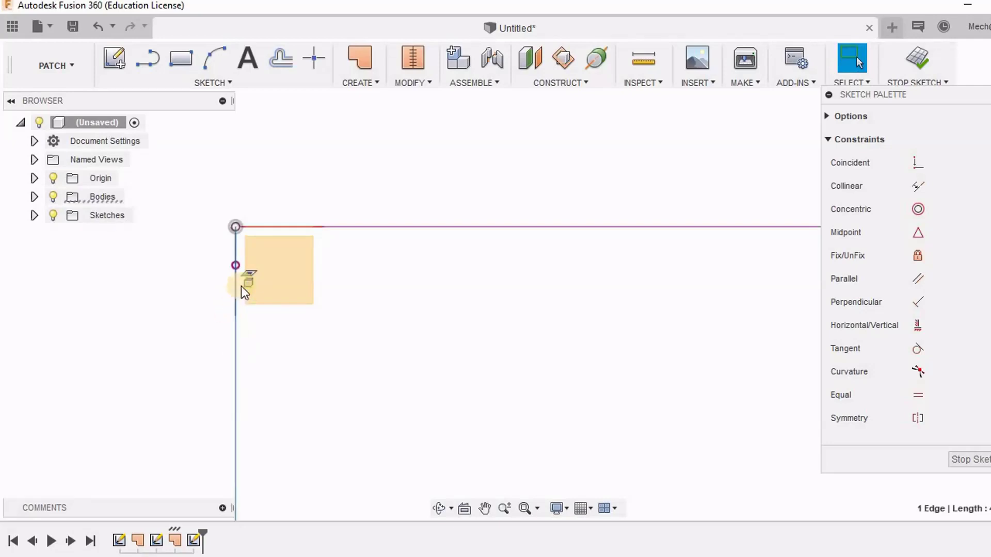
middle_click_drag(241, 286, 280, 231)
scroll(281, 231, "down", 2)
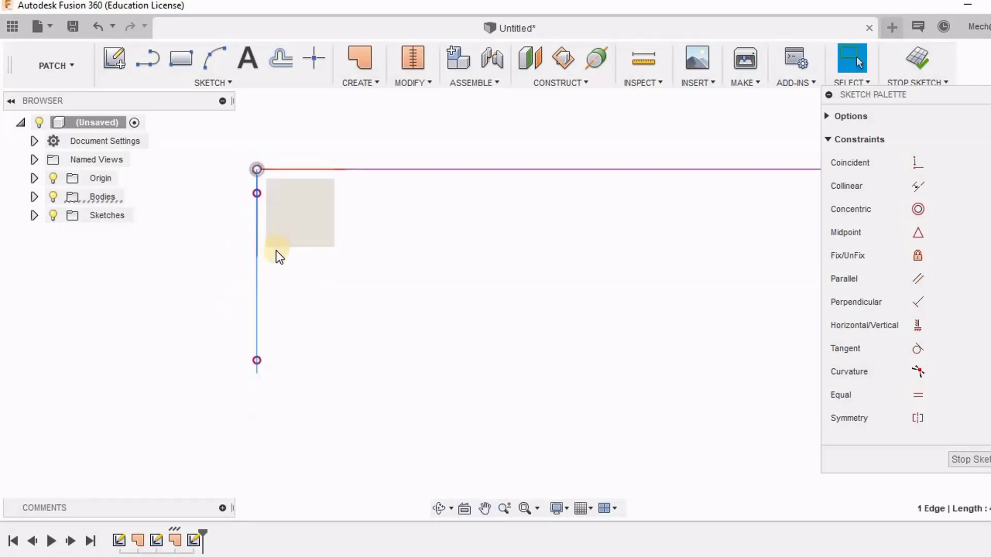
Step: Draw a line from the vertical line's lower tip to the far vertex
left_click(148, 60)
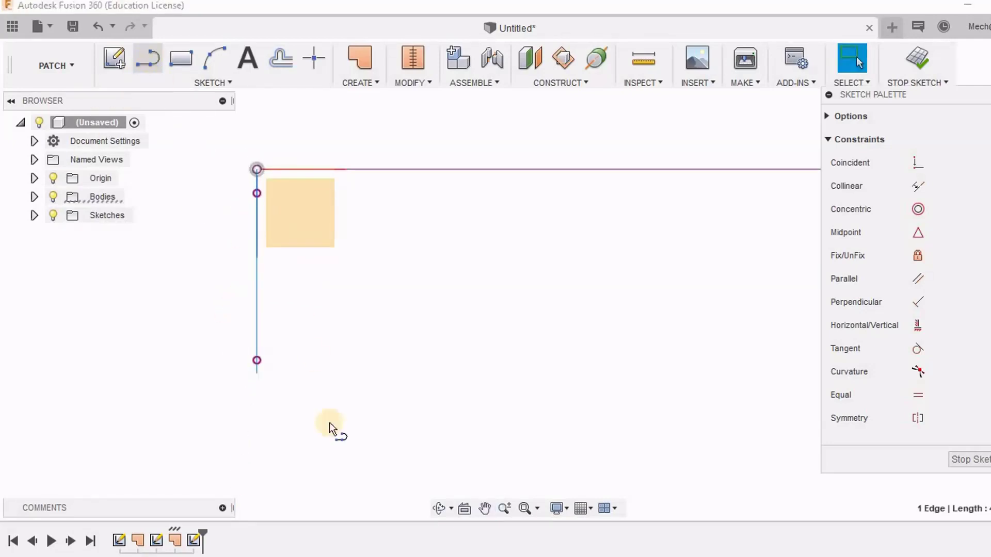
scroll(256, 386, "up", 6)
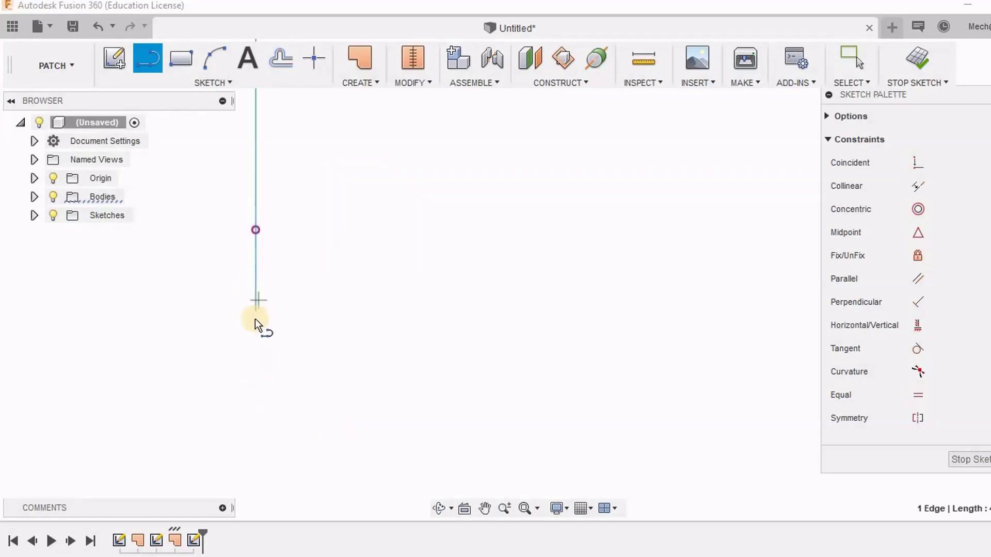
middle_click_drag(323, 347, 336, 320, "shift")
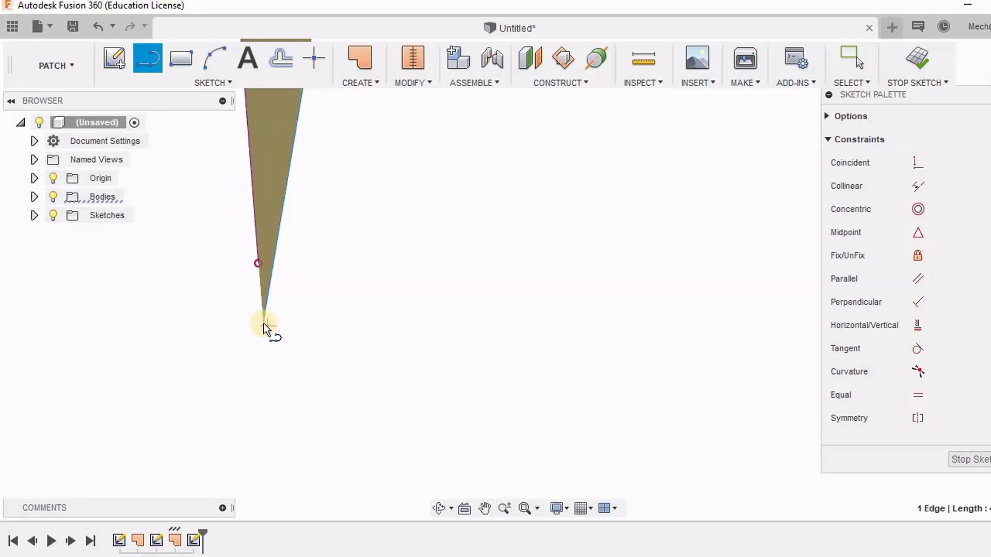
left_click(265, 324)
scroll(283, 389, "down", 3)
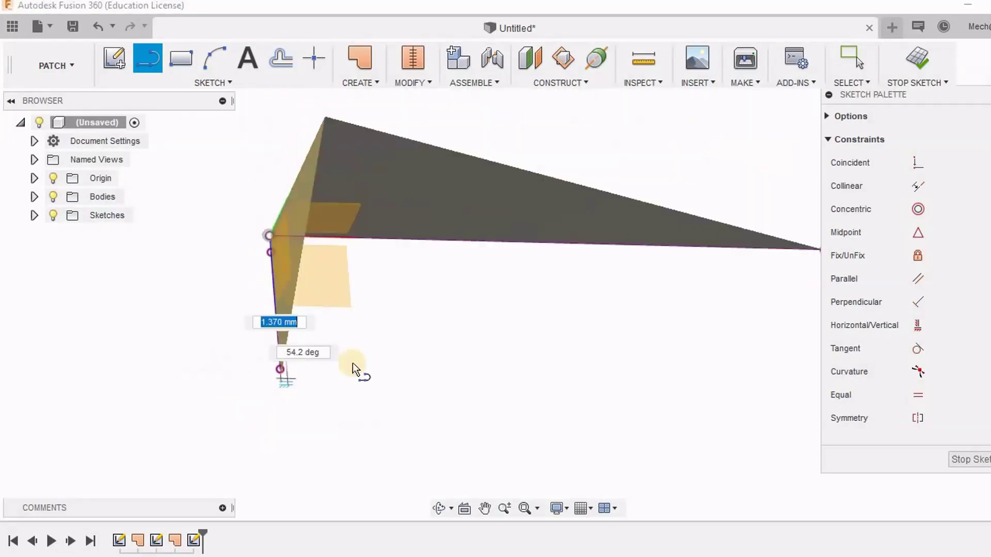
middle_click_drag(779, 288, 694, 310)
scroll(688, 315, "up", 3)
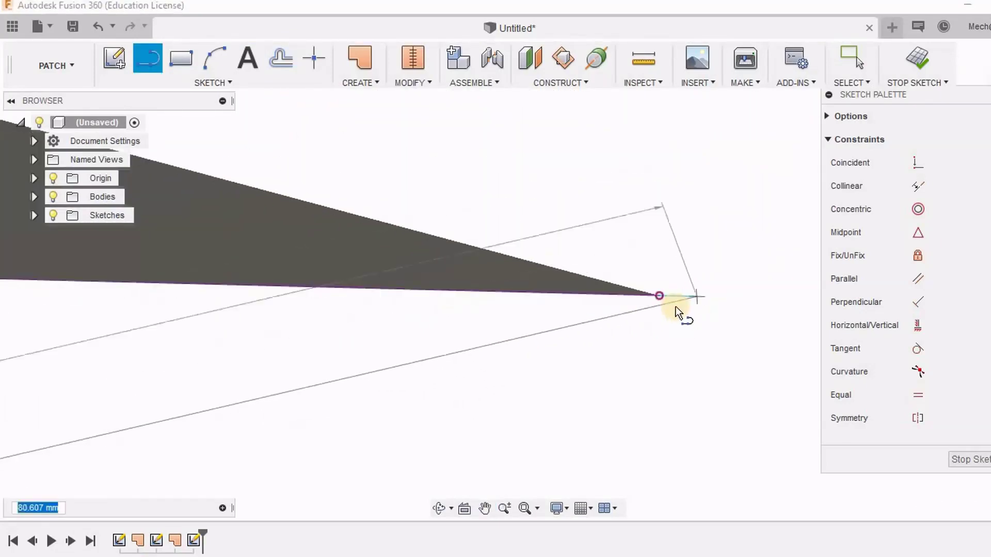
left_click(642, 283)
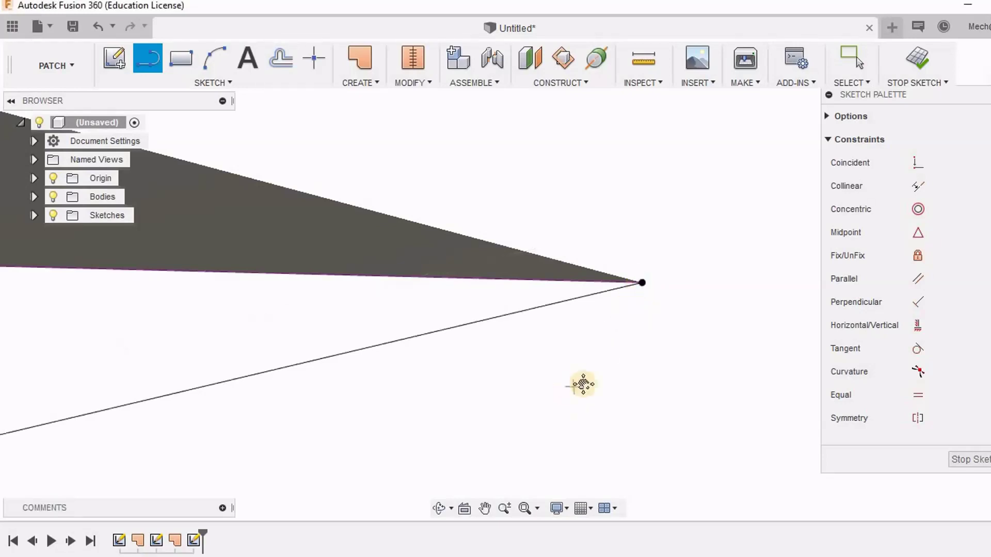
Step: Draw a line from that endpoint back to the starting vertex
mouse_move(582, 383)
middle_mouse_down()
mouse_move(634, 344)
mouse_move(451, 361)
mouse_move(564, 305)
mouse_move(223, 328)
mouse_move(376, 246)
mouse_move(307, 302)
mouse_move(270, 283)
mouse_move(296, 283)
middle_mouse_up()
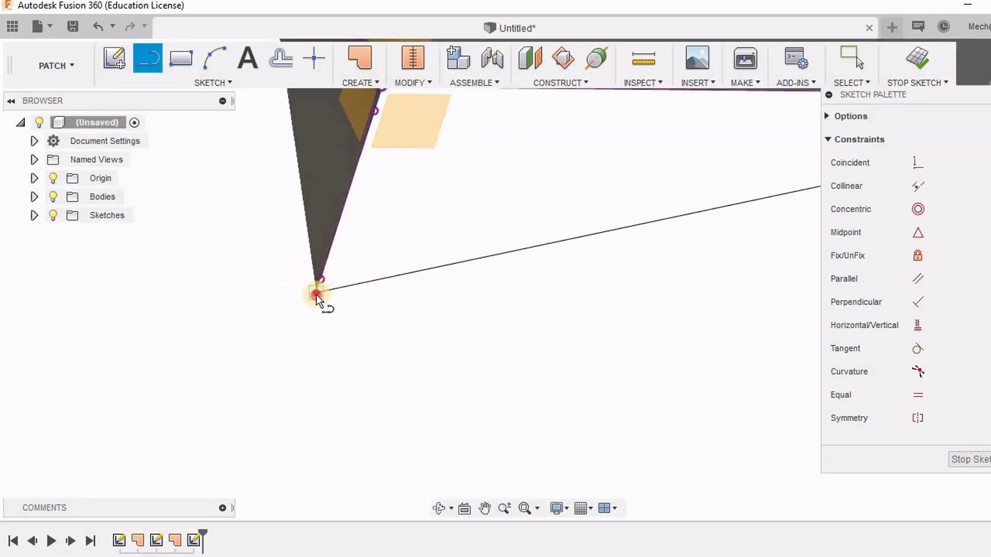
left_click(317, 294)
scroll(325, 484, "up", 5)
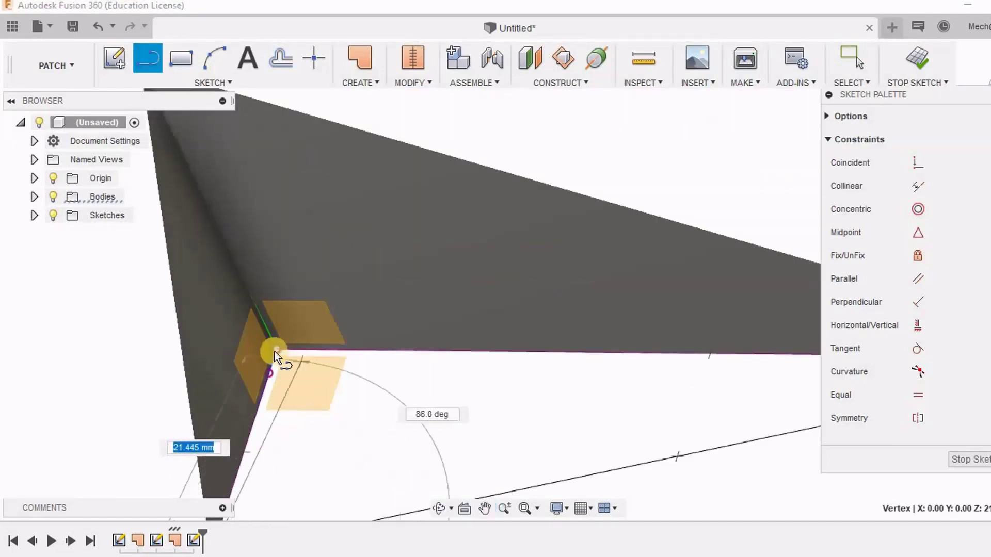
left_click(274, 350)
scroll(242, 314, "down", 1)
scroll(242, 313, "down", 3)
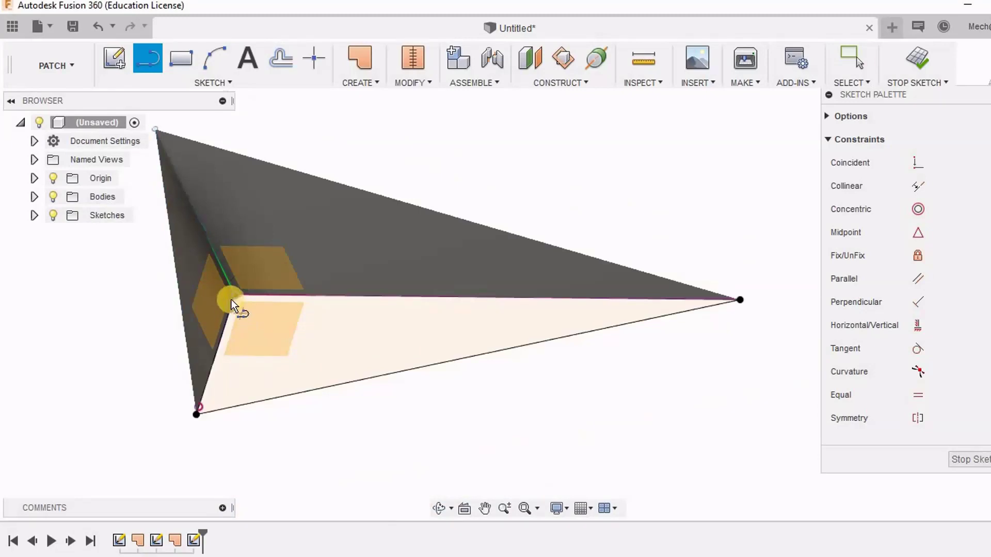
Step: Add a line from the corner vertex to the right vertex, closing the triangle
left_click(233, 295)
scroll(707, 332, "up", 3)
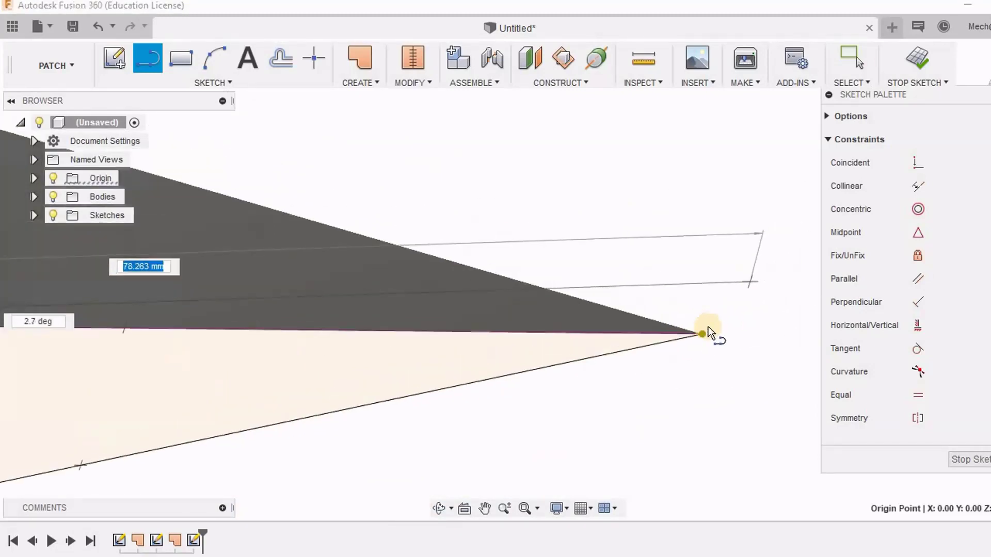
left_click(701, 337)
right_click(627, 400)
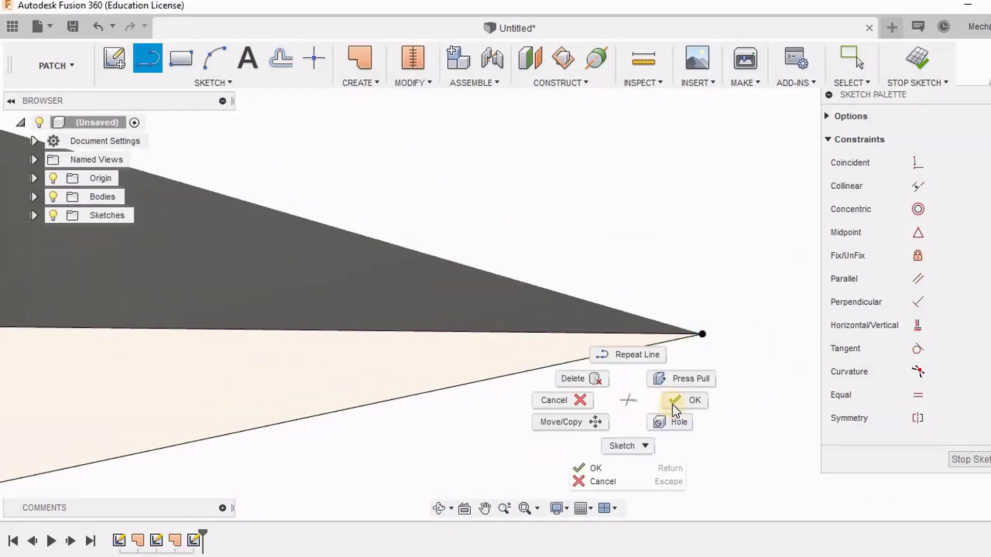
left_click(676, 403)
scroll(636, 261, "down", 5)
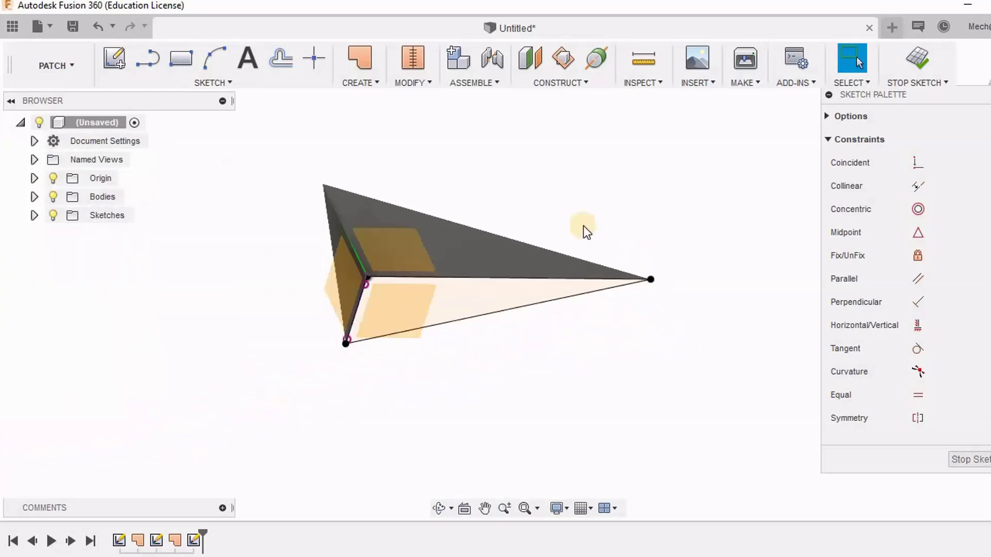
Step: Patch the triangular profile into a third surface body
left_click(359, 59)
left_click(574, 295)
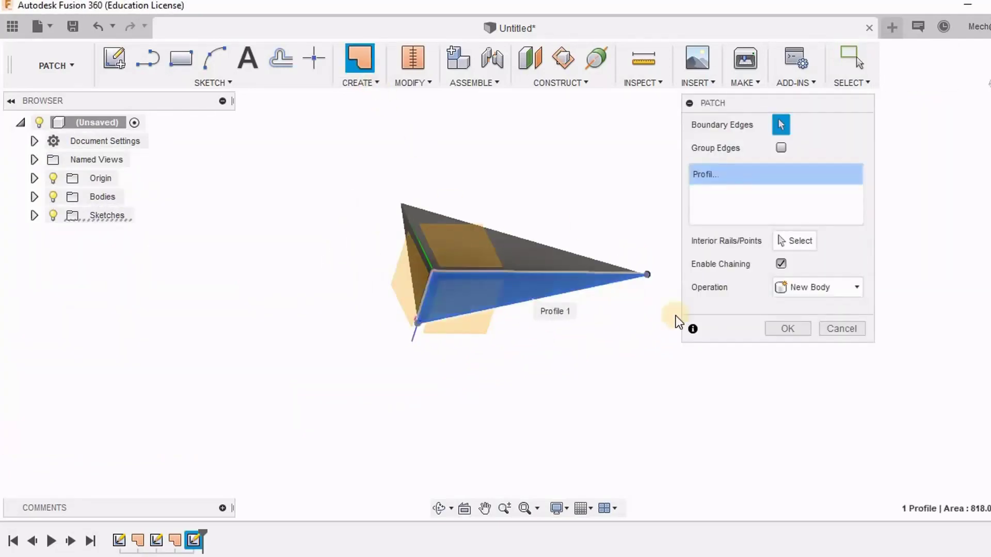
left_click(791, 329)
middle_click_drag(591, 193, 327, 225, "shift")
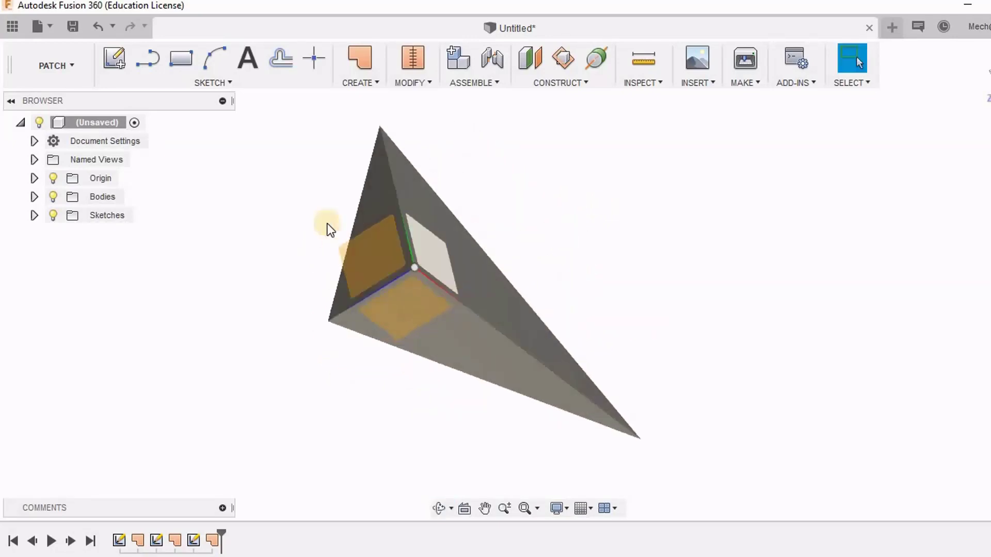
Step: Reopen the Patch command and cancel it without creating another patch
left_click(358, 213)
left_click(531, 202)
left_click(359, 58)
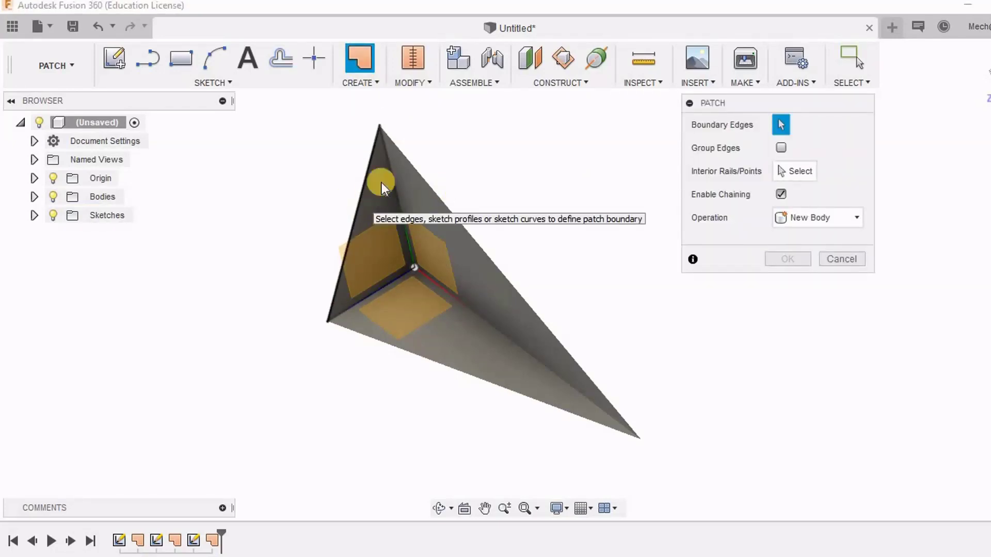
left_click(846, 258)
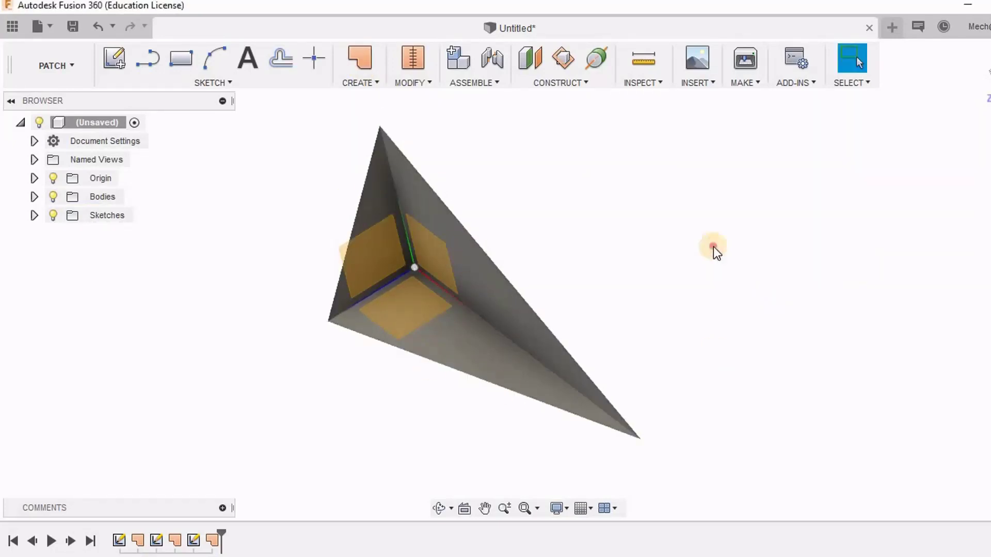
Step: Create a construction plane through two pyramid edges and select it
left_click(555, 80)
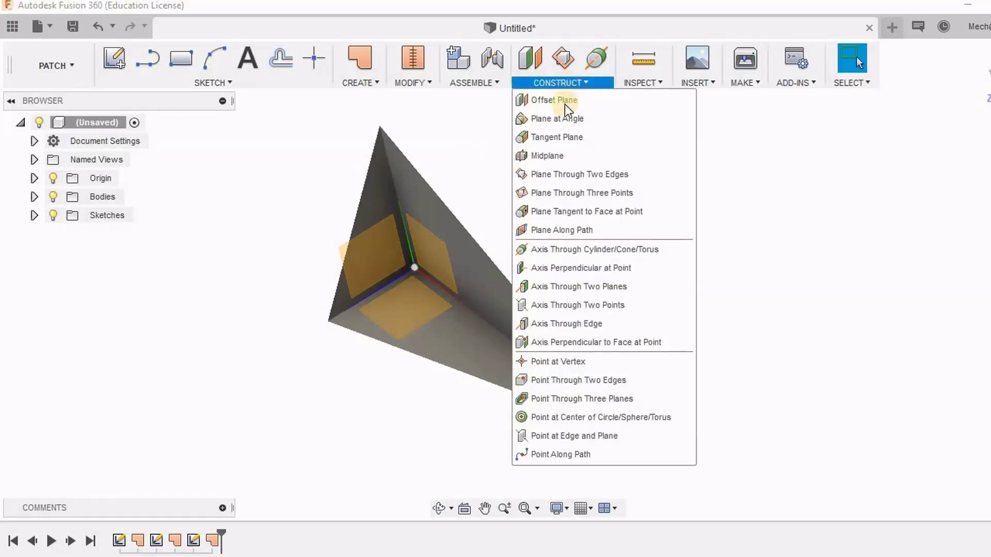
left_click(593, 174)
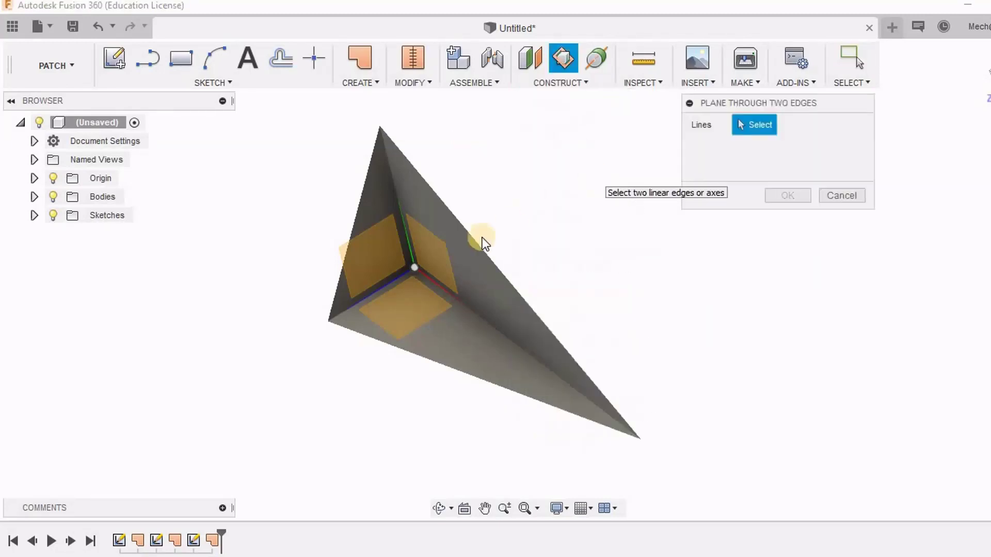
left_click(358, 200)
left_click(514, 288)
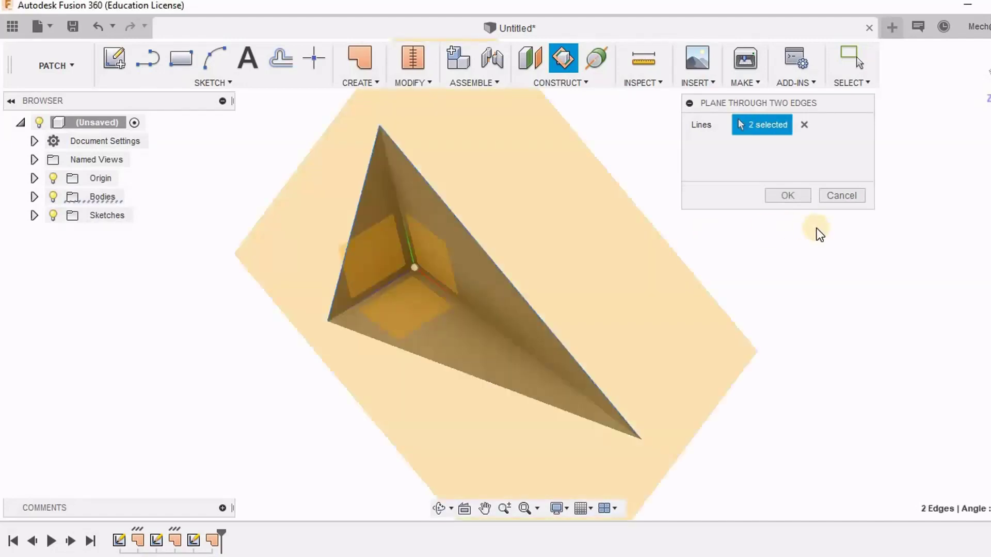
left_click(794, 196)
middle_click_drag(652, 268, 475, 235, "shift")
left_click(469, 231)
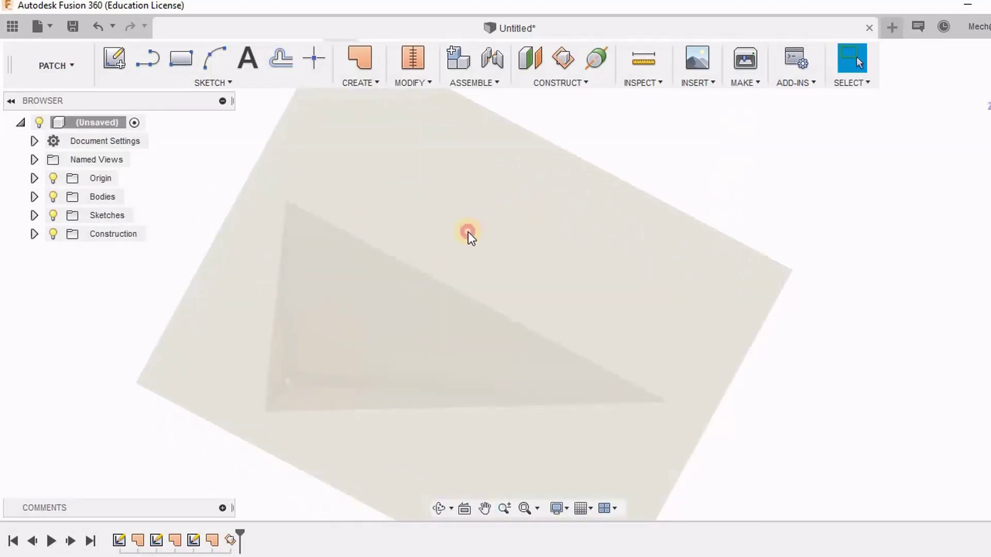
Step: Start a sketch on the construction plane and project the triangle's left edge
left_click(114, 59)
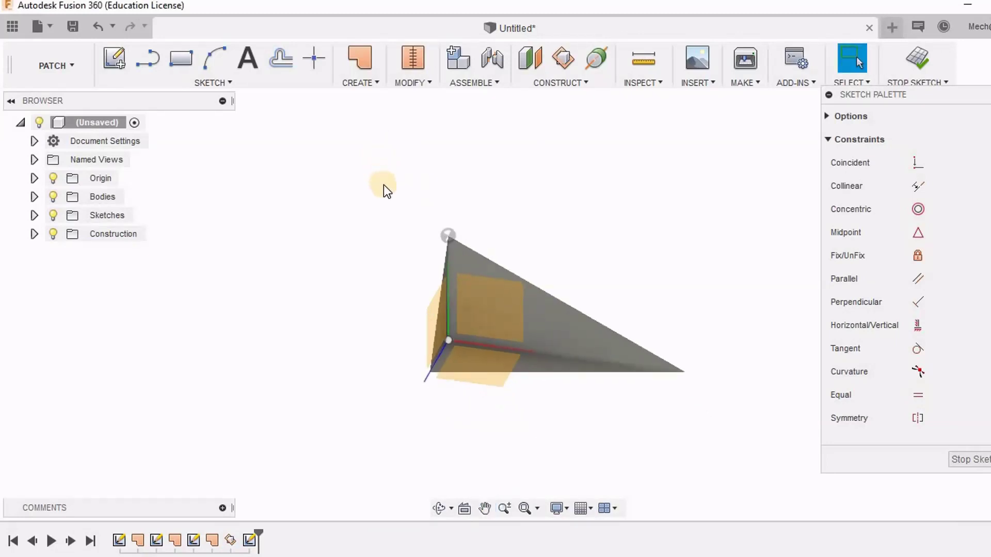
key("p")
left_click(438, 266)
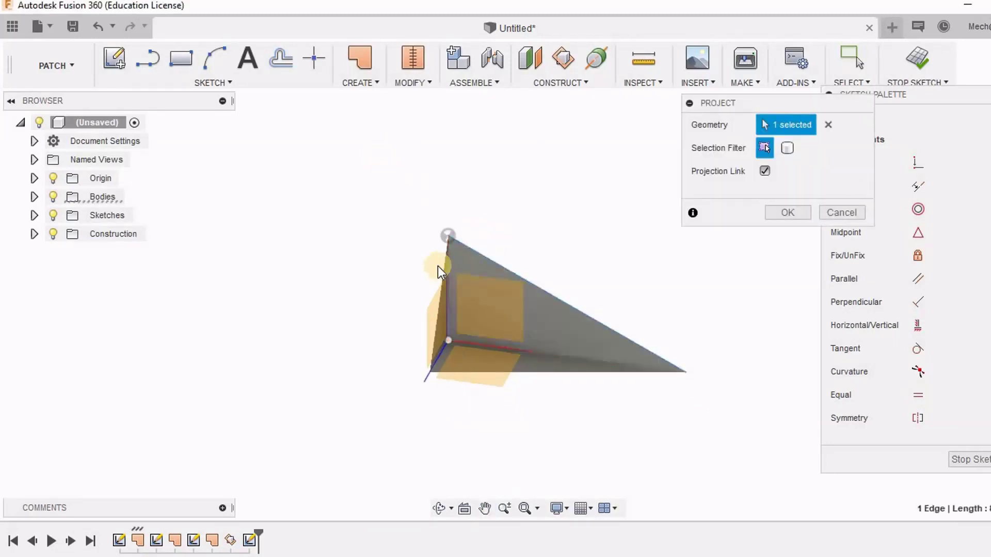
key("Return")
scroll(510, 252, "up", 3)
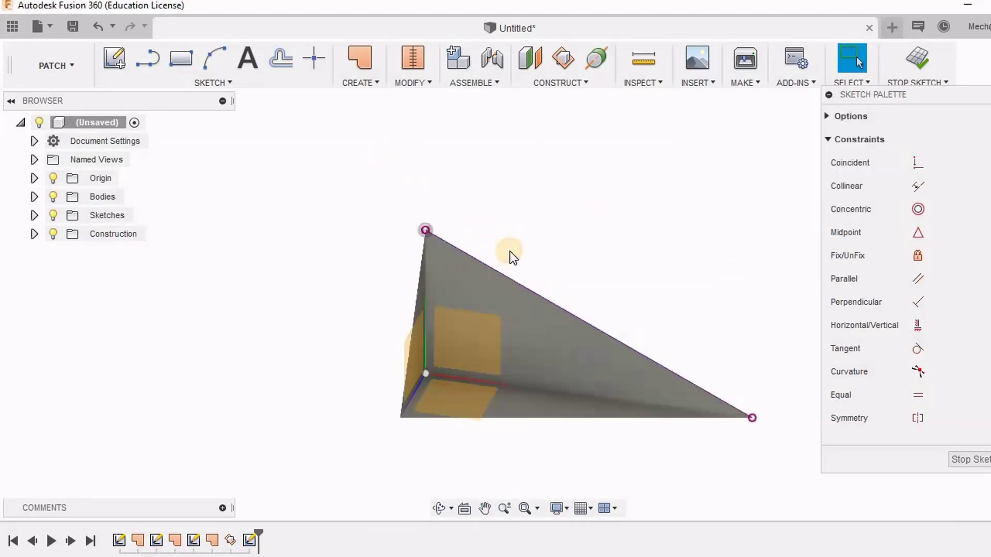
Step: Project the remaining left and bottom edges, then finish the sketch
key("p")
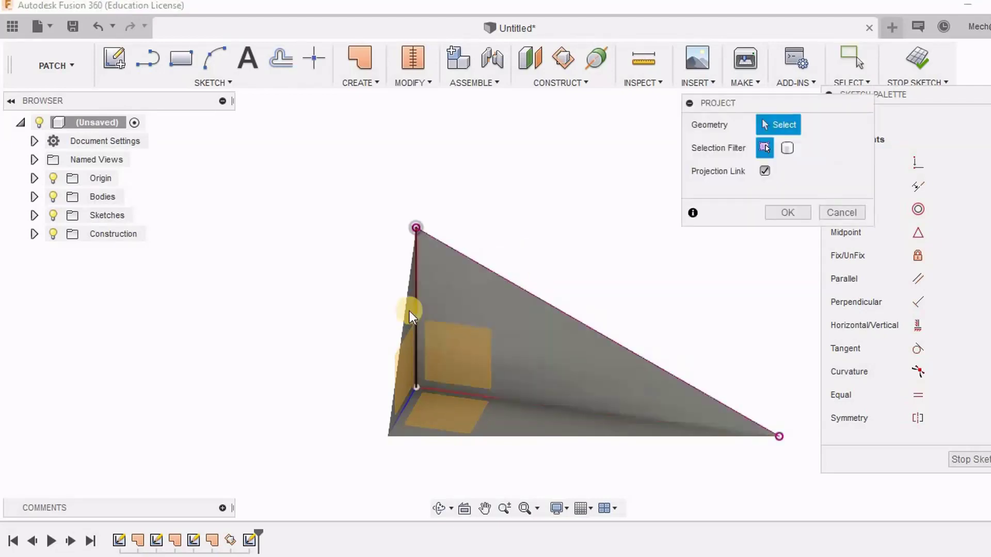
left_click(408, 311)
left_click(787, 212)
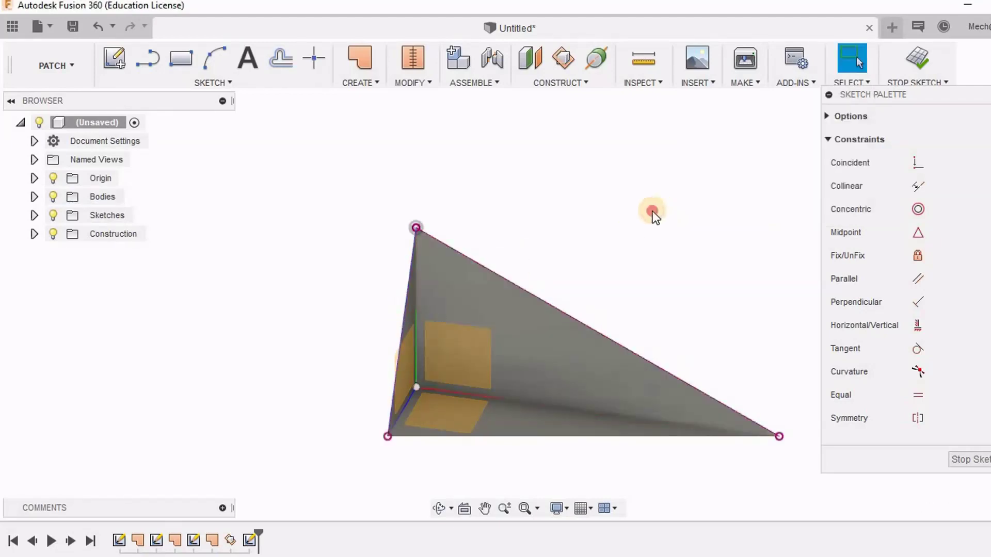
scroll(558, 202, "down", 2)
key("p")
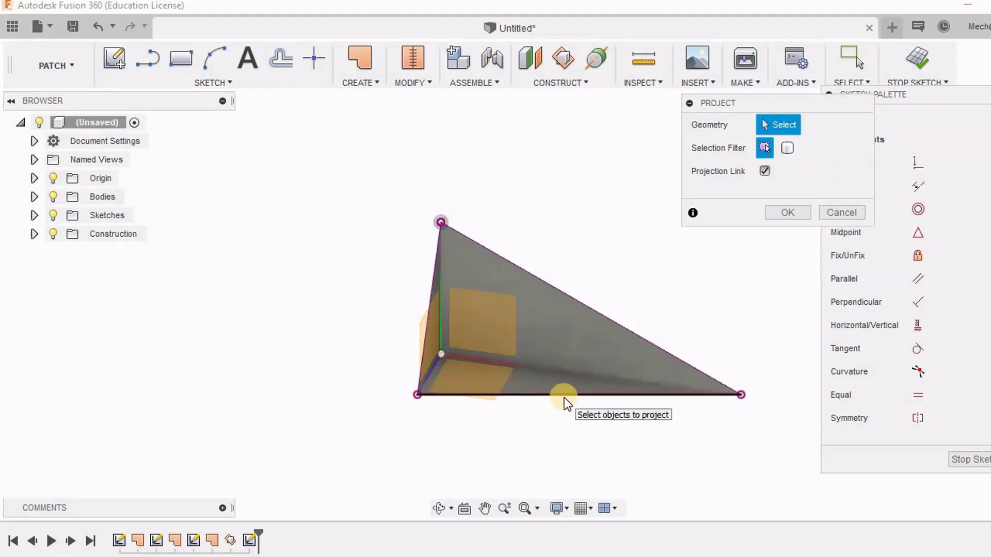
left_click(566, 395)
left_click(793, 213)
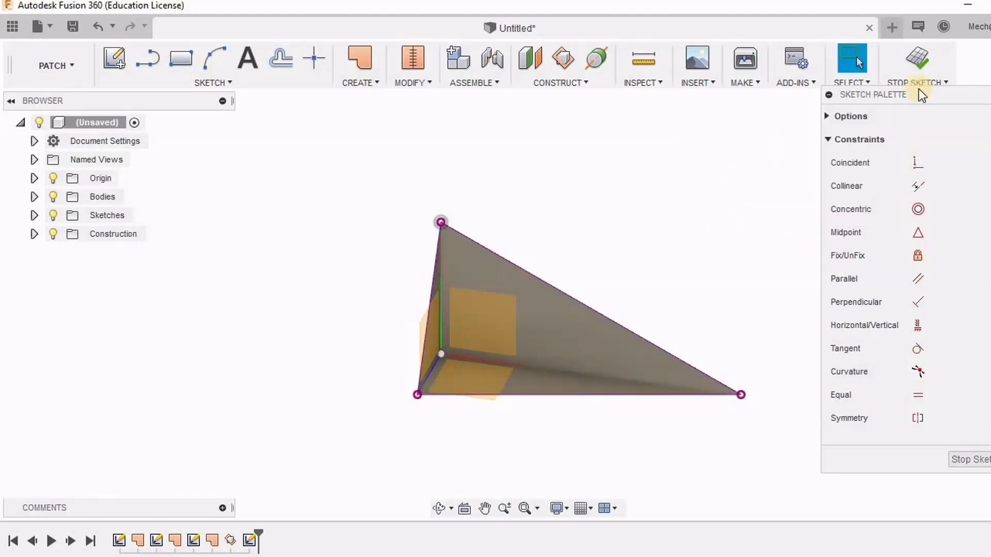
left_click(915, 51)
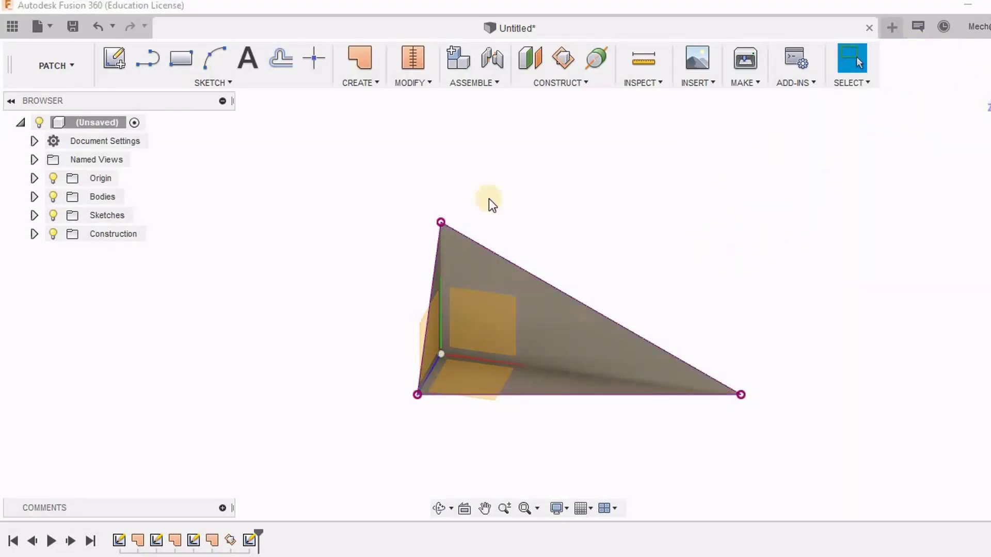
Step: Patch the last slanted triangle profile as a fourth surface body, closing the tetrahedral corner
left_click(343, 49)
left_click(525, 335)
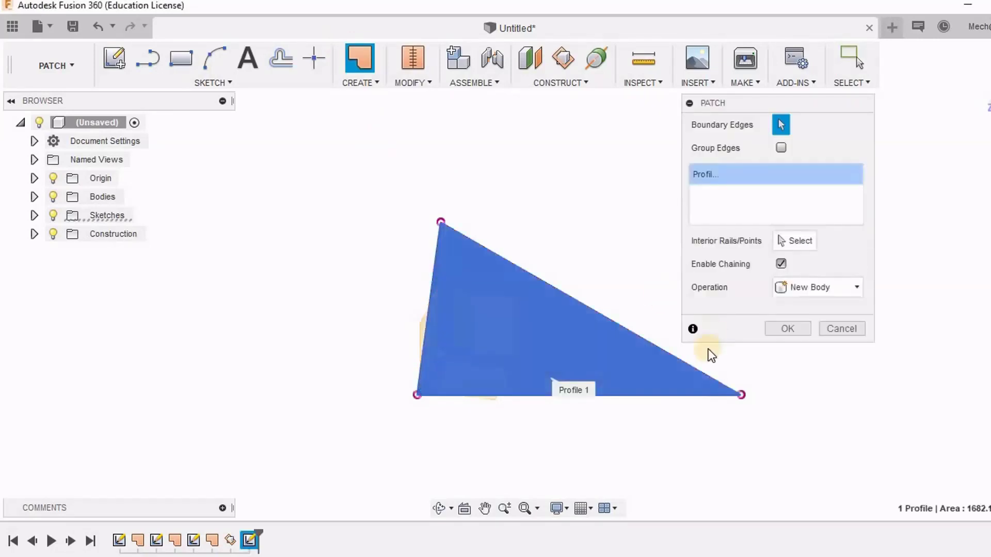
middle_click_drag(611, 339, 601, 411, "shift")
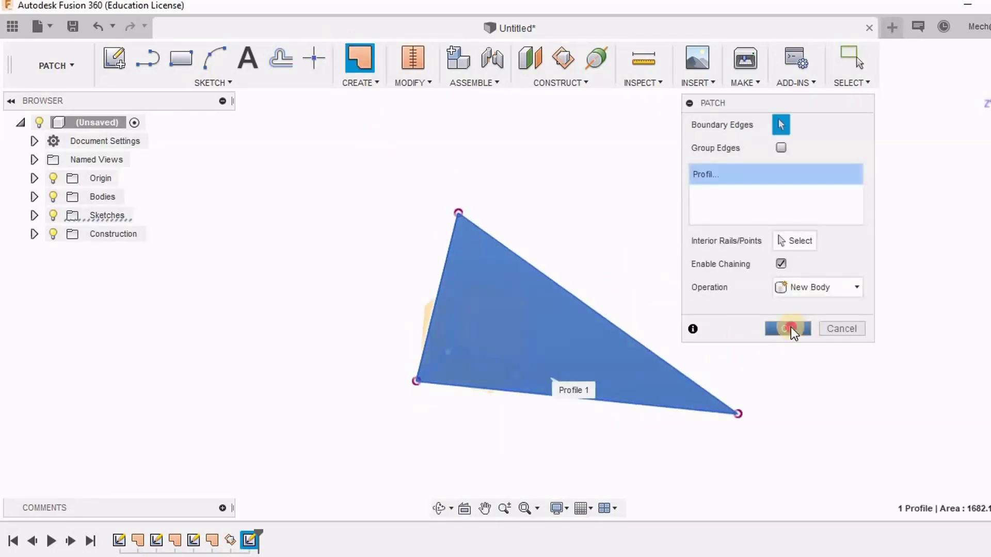
left_click(787, 328)
middle_click_drag(696, 194, 747, 290, "shift")
Step: Stitch all four triangular patch surfaces into one closed tetrahedron body
key("Escape")
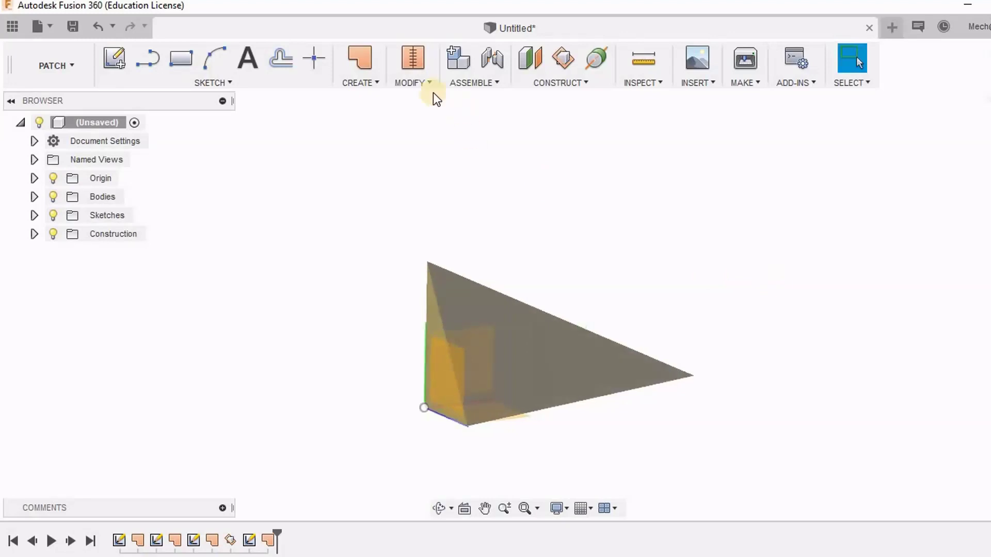
left_click(412, 86)
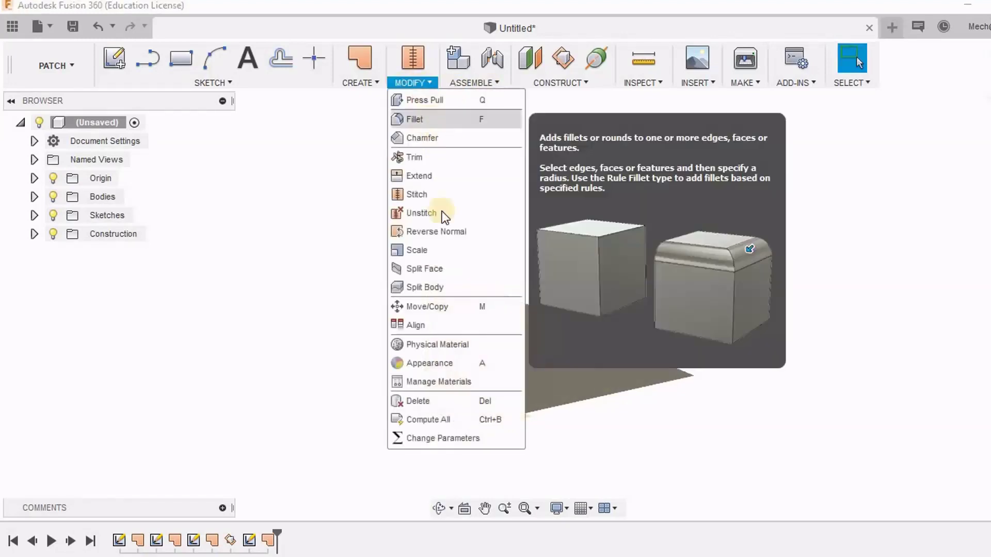
left_click(443, 194)
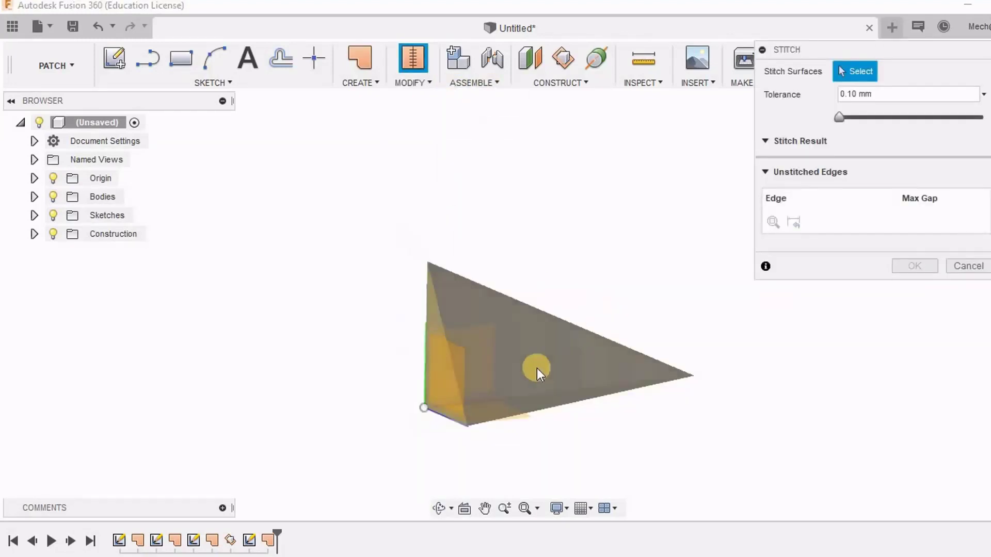
left_click(565, 393)
middle_click_drag(586, 416, 550, 388, "shift")
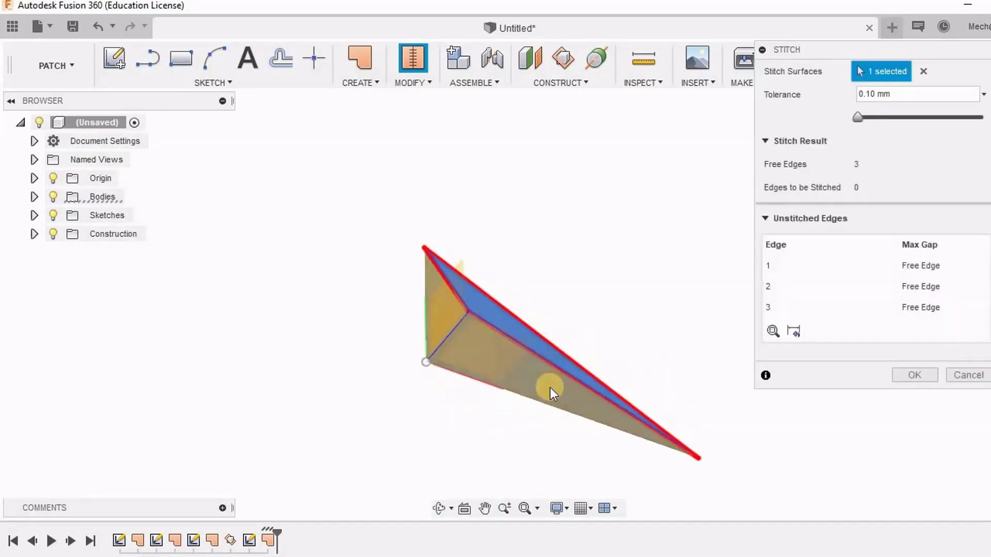
left_click(429, 309)
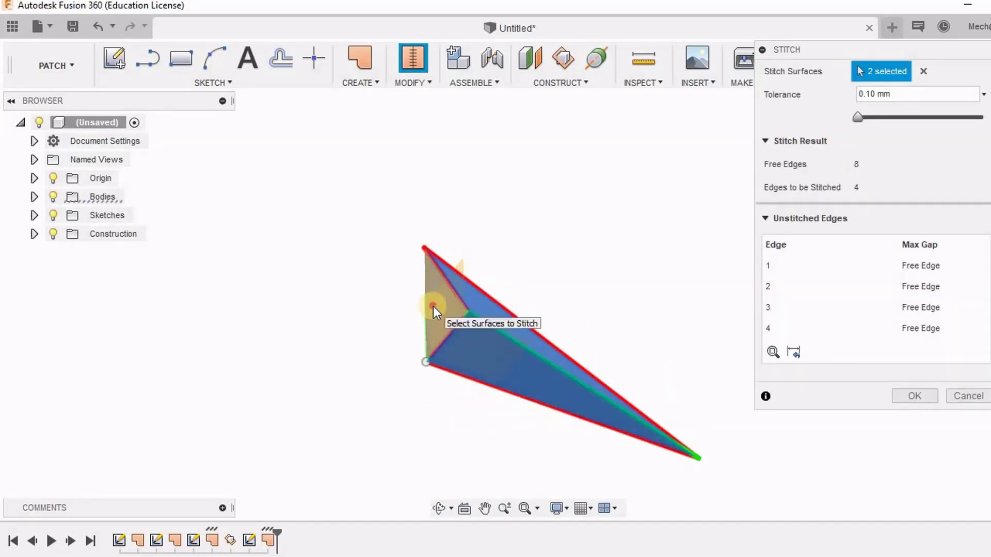
left_click(433, 306)
middle_click_drag(593, 287, 510, 339, "shift")
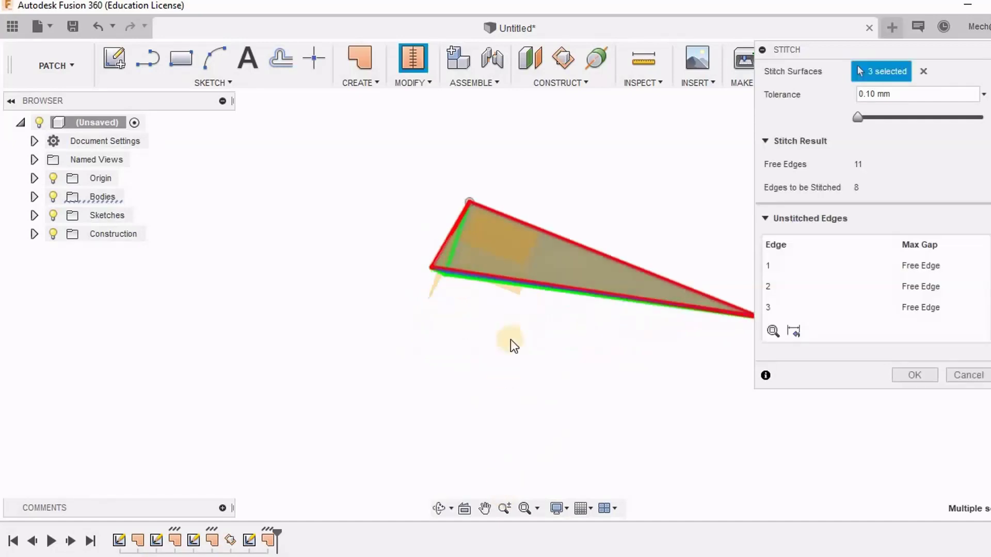
left_click(568, 293)
left_click(914, 336)
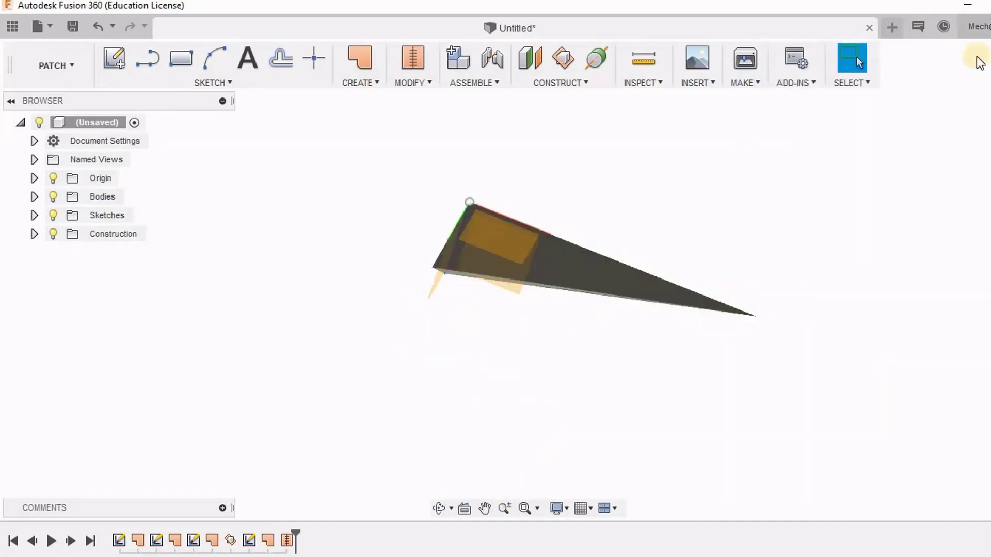
middle_click_drag(881, 116, 568, 216, "shift")
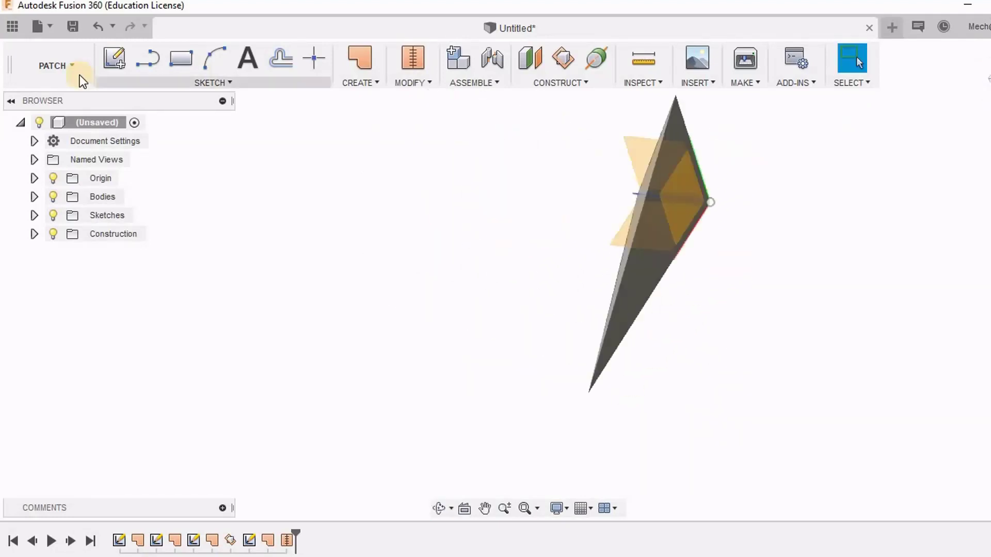
Step: Switch to the MODEL workspace and expand Bodies to locate Body5
left_click(80, 71)
left_click(66, 107)
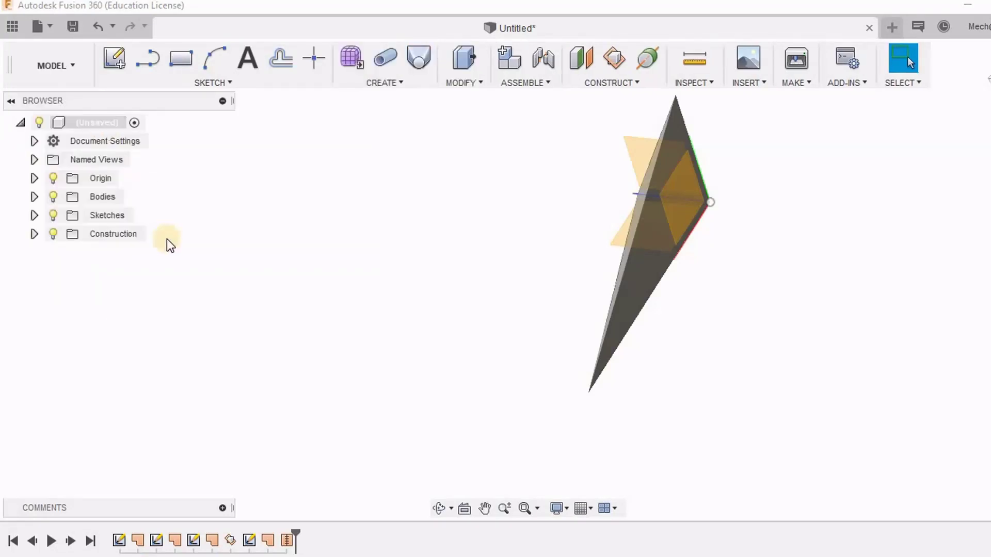
left_click(34, 197)
left_click(118, 216)
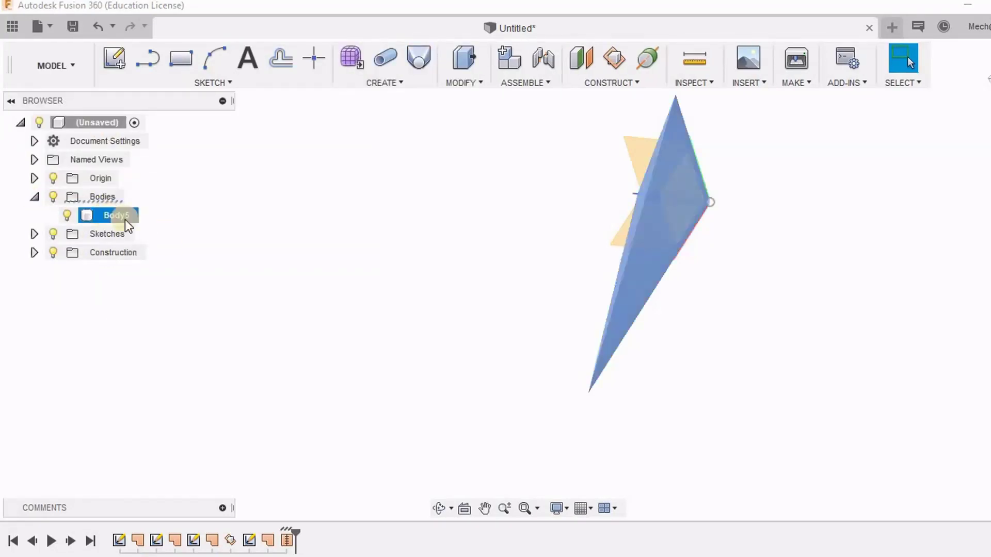
key("Escape")
Step: Mirror Body5 as a whole body across its flat face, creating Body6
left_click(383, 87)
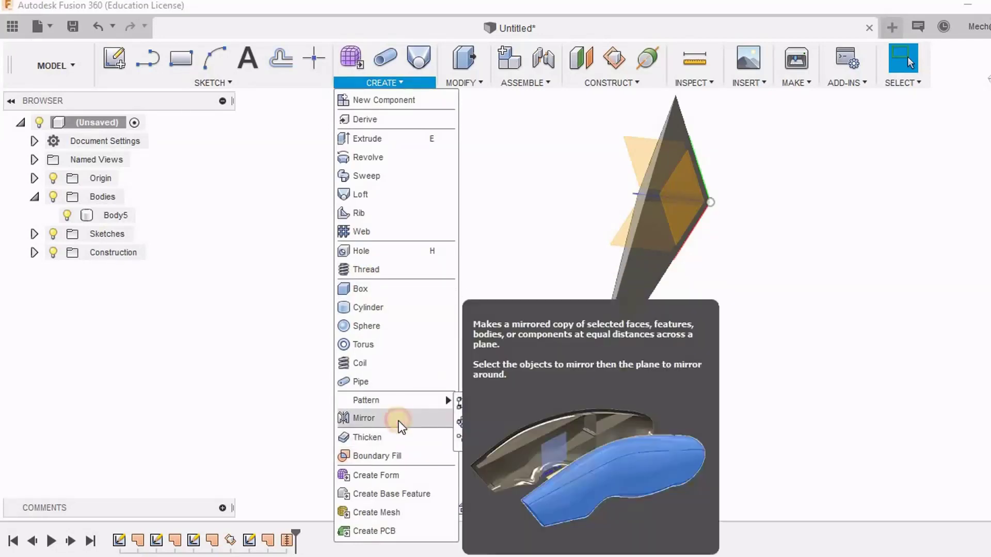
left_click(399, 417)
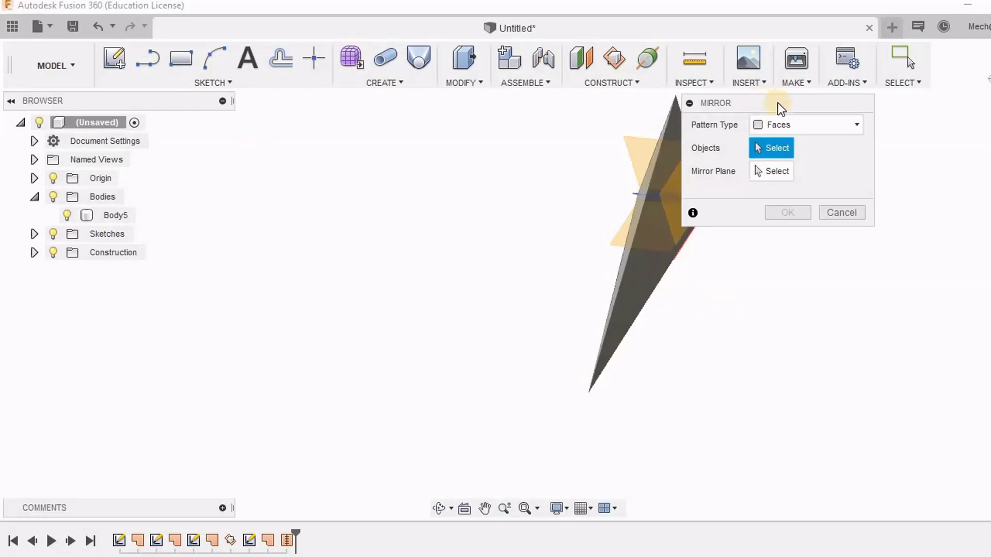
left_click(784, 125)
left_click(786, 163)
left_click(128, 219)
left_click(768, 172)
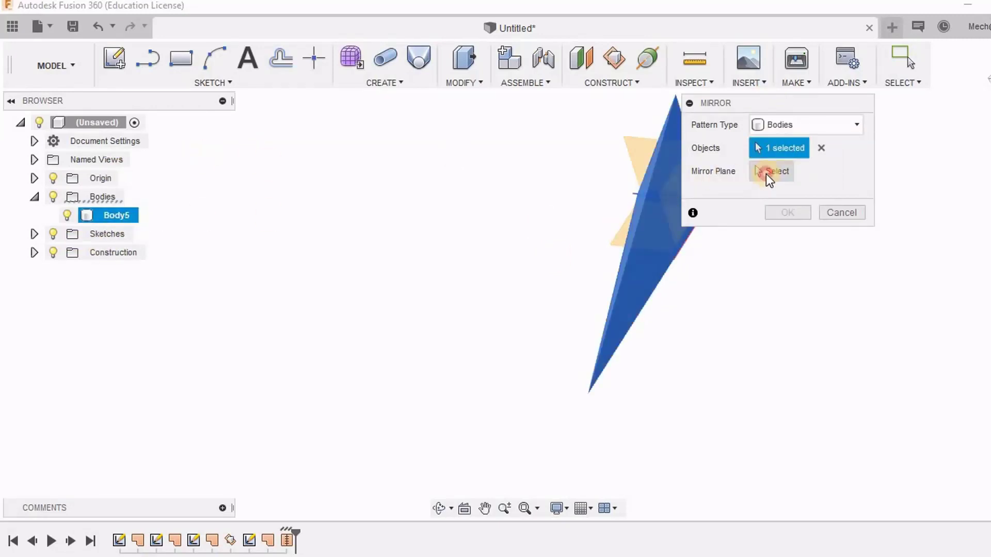
left_click(661, 250)
left_click(789, 213)
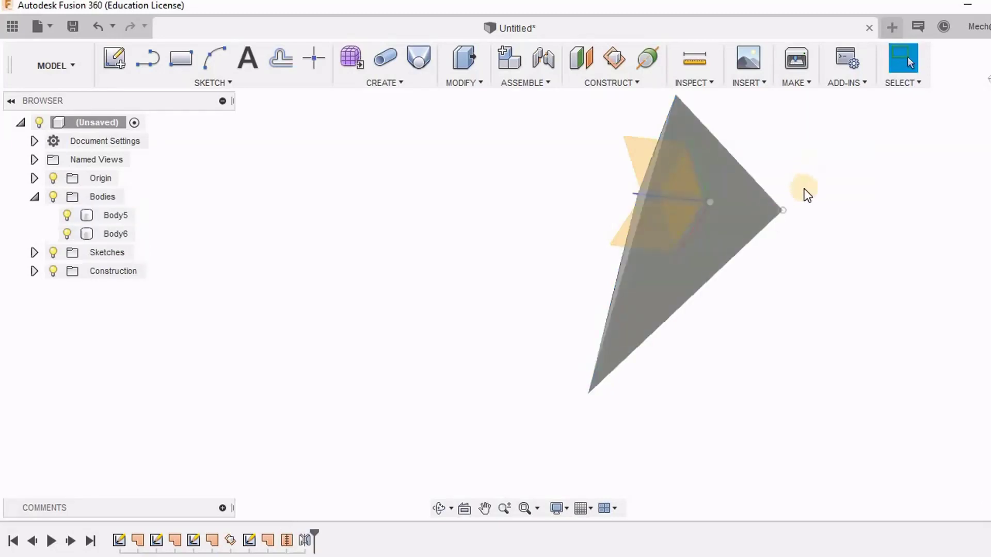
middle_click_drag(832, 210, 865, 208, "shift")
middle_click_drag(619, 165, 586, 131, "shift")
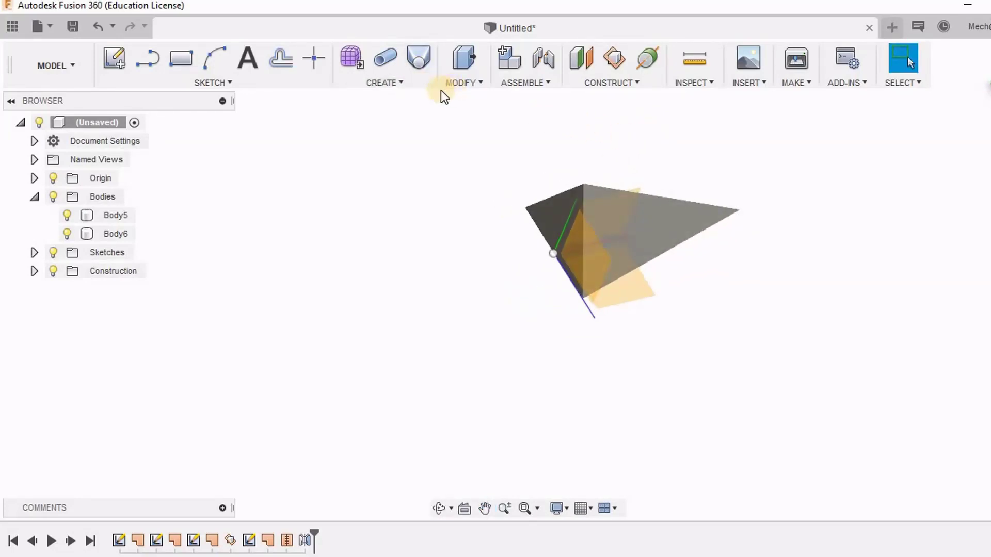
Step: Circularly pattern Body5 and Body6 five times around the centre edge
left_click(385, 84)
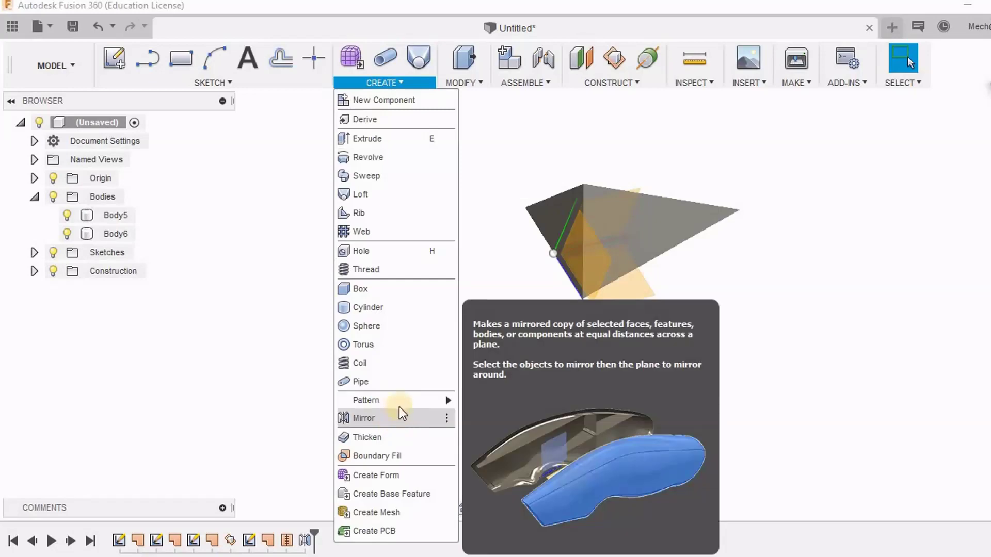
mouse_move(414, 406)
left_click(530, 421)
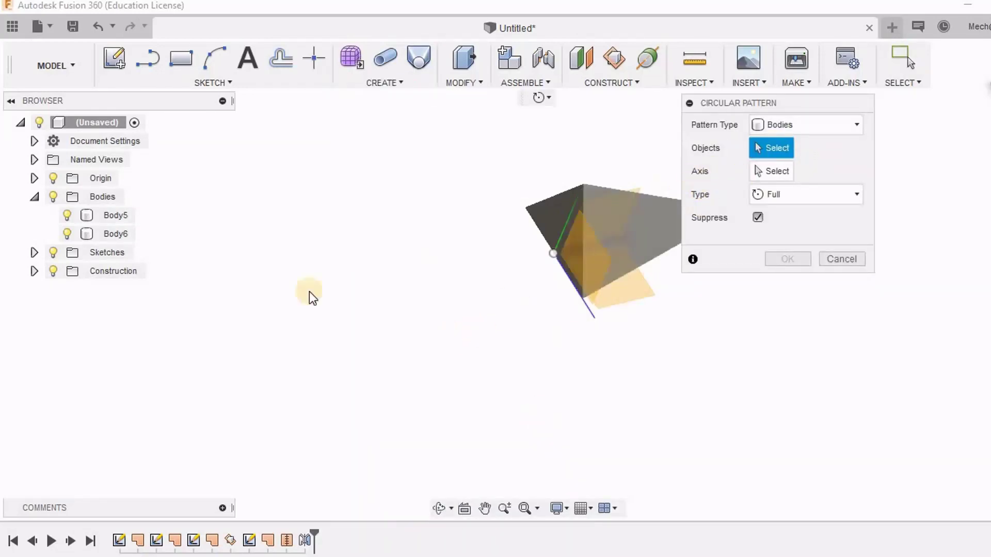
left_click(112, 216)
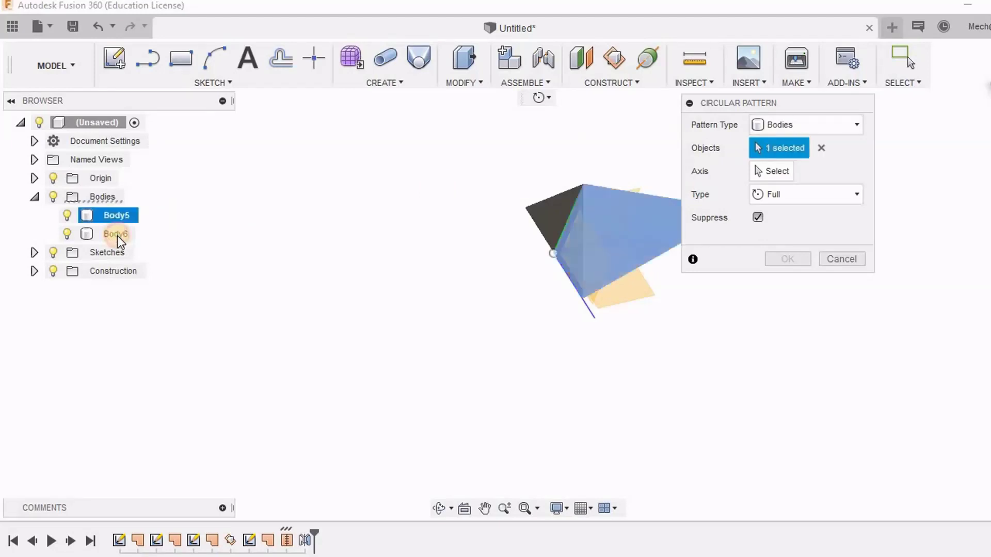
left_click(120, 230)
left_click(779, 171)
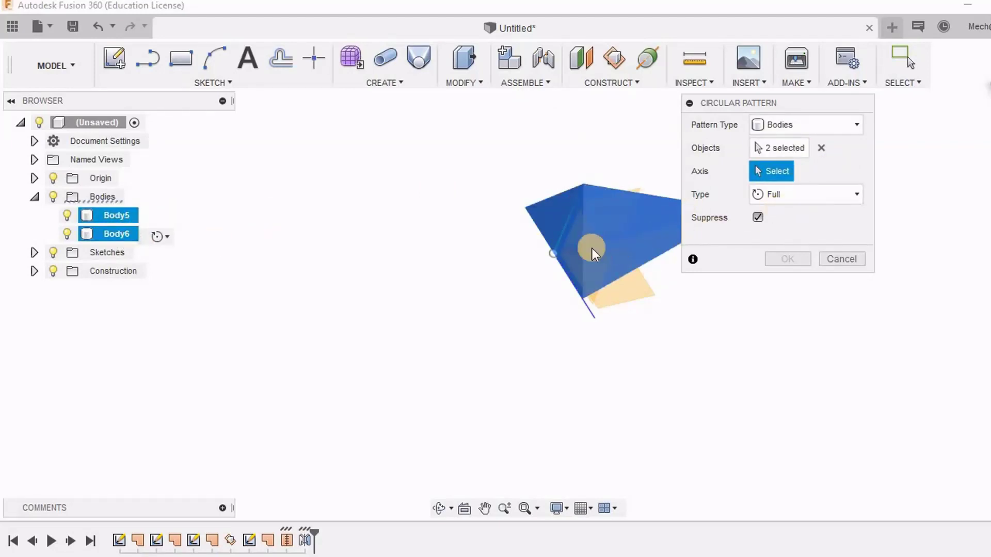
left_click(559, 233)
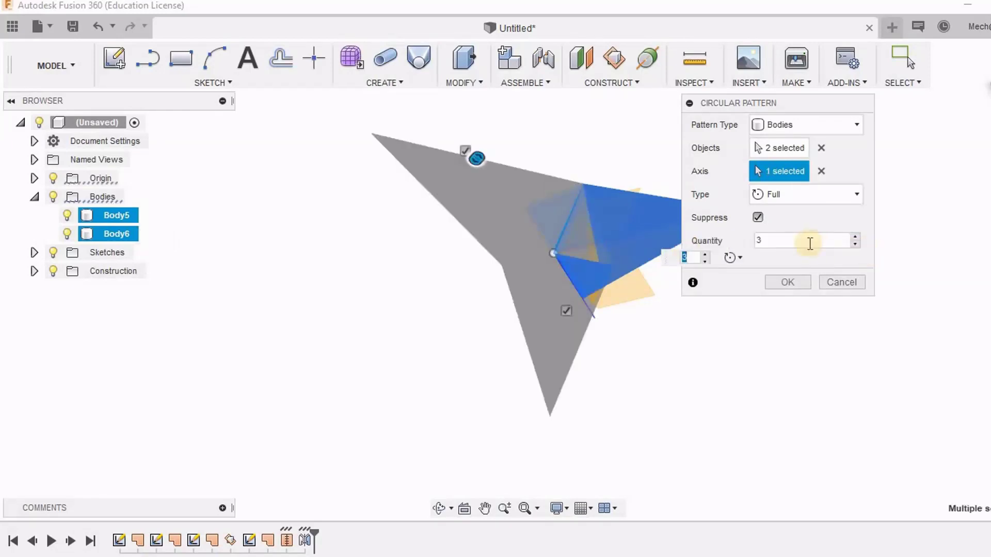
key("Return")
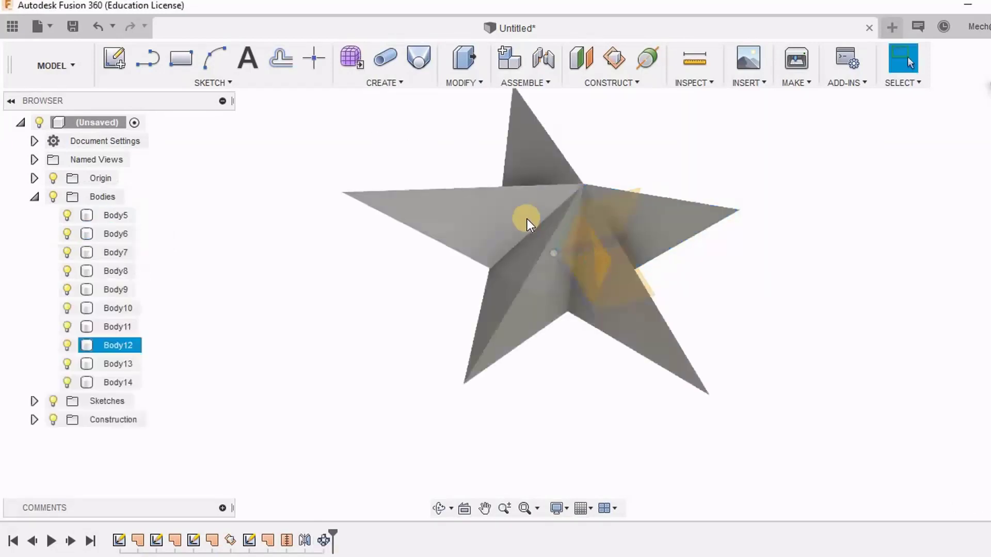
Step: Orbit around the finished five-pointed star and select Body6 to inspect it
middle_click_drag(729, 146, 755, 205, "shift")
left_click_drag(755, 206, 656, 303)
key("Escape")
left_click(646, 215)
middle_click_drag(646, 216, 836, 123, "shift")
left_click(907, 60)
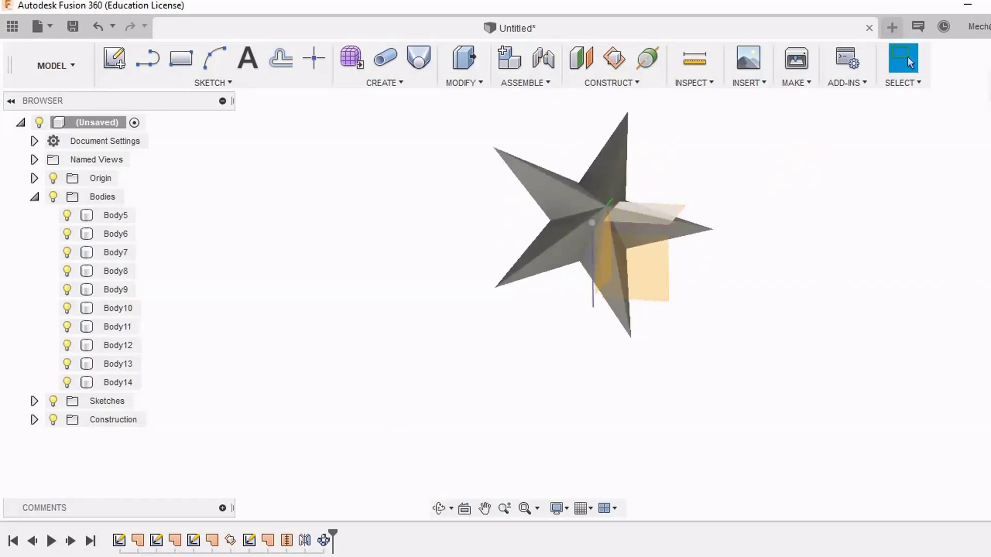
left_click(152, 549)
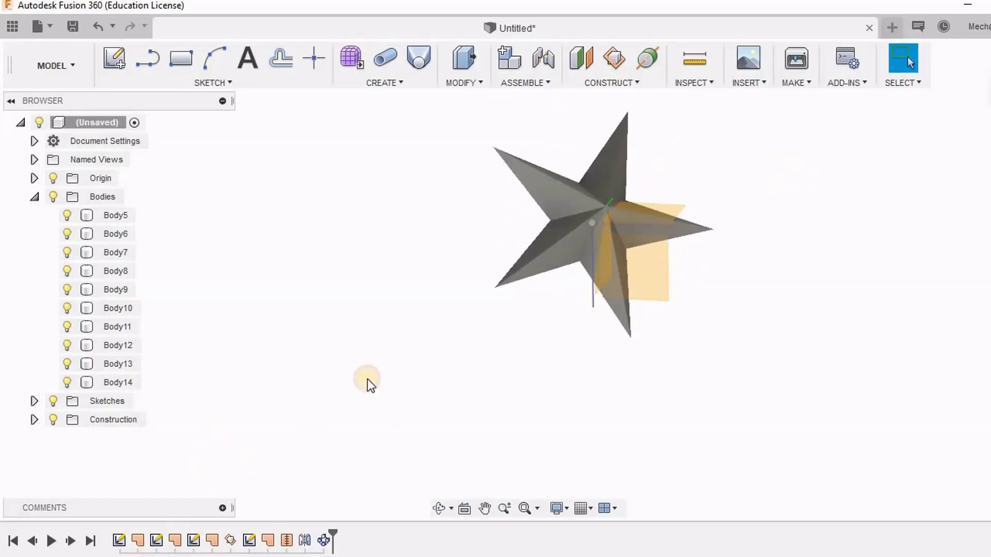
mouse_move(370, 380)
middle_mouse_down("shift")
mouse_move(403, 305)
mouse_move(409, 327)
mouse_move(478, 335)
middle_mouse_up("shift")
key("Escape")
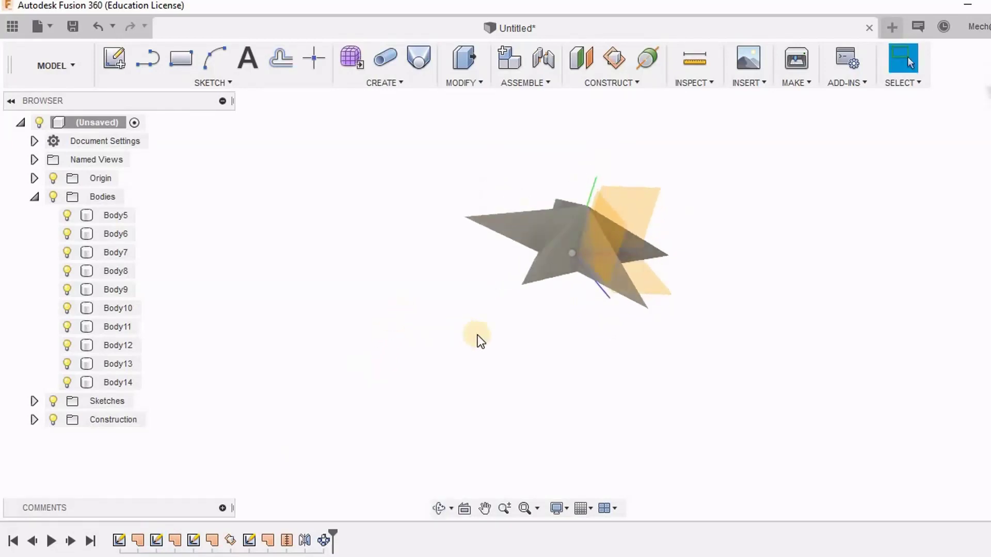
left_click(122, 539)
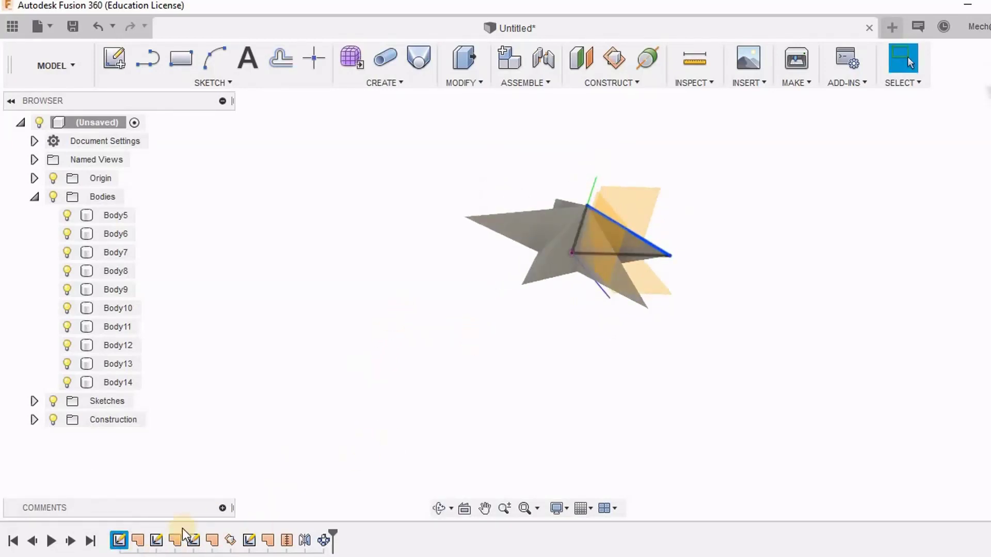
left_click(142, 522)
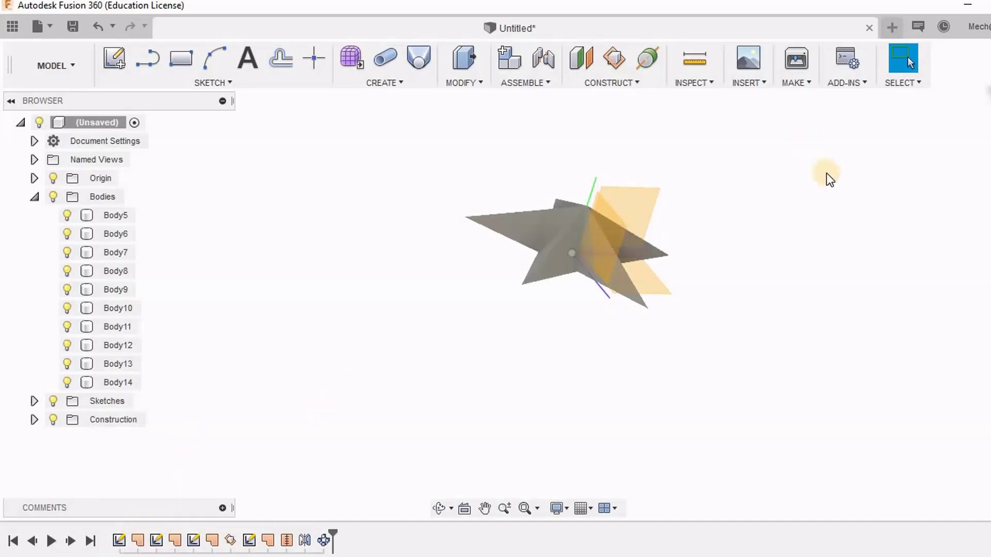